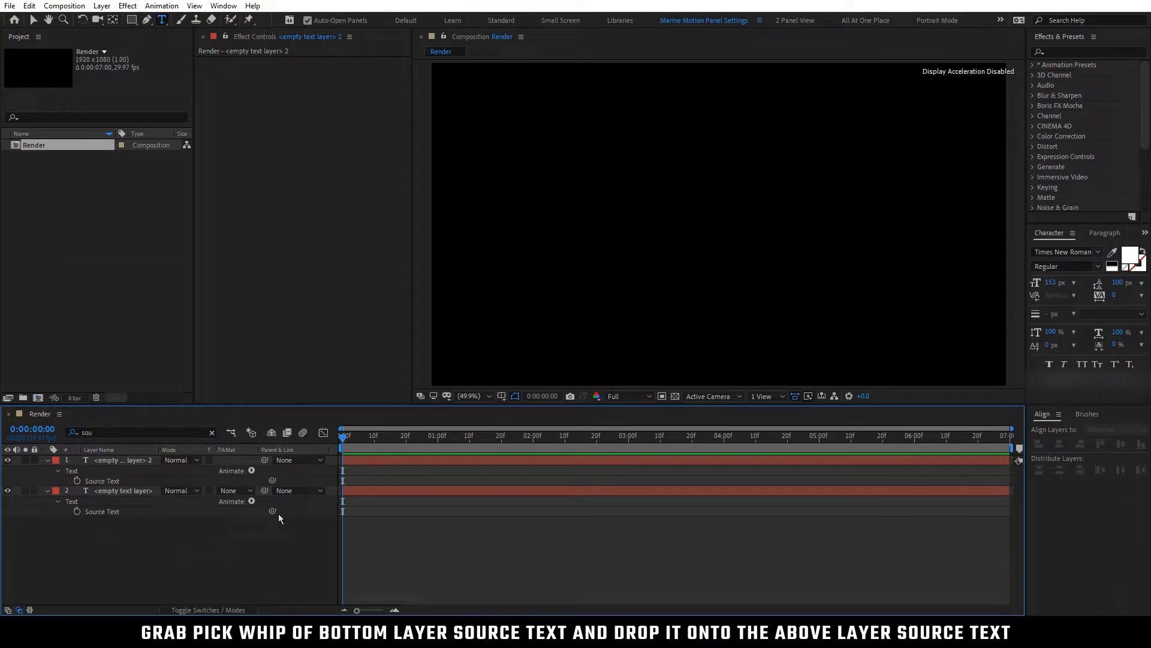
Link the bottom text layer's Source Text property to the Source Text of the text layer above it
{"action": "left_click_drag", "start_coordinate": [272, 512], "coordinate": [274, 526]}
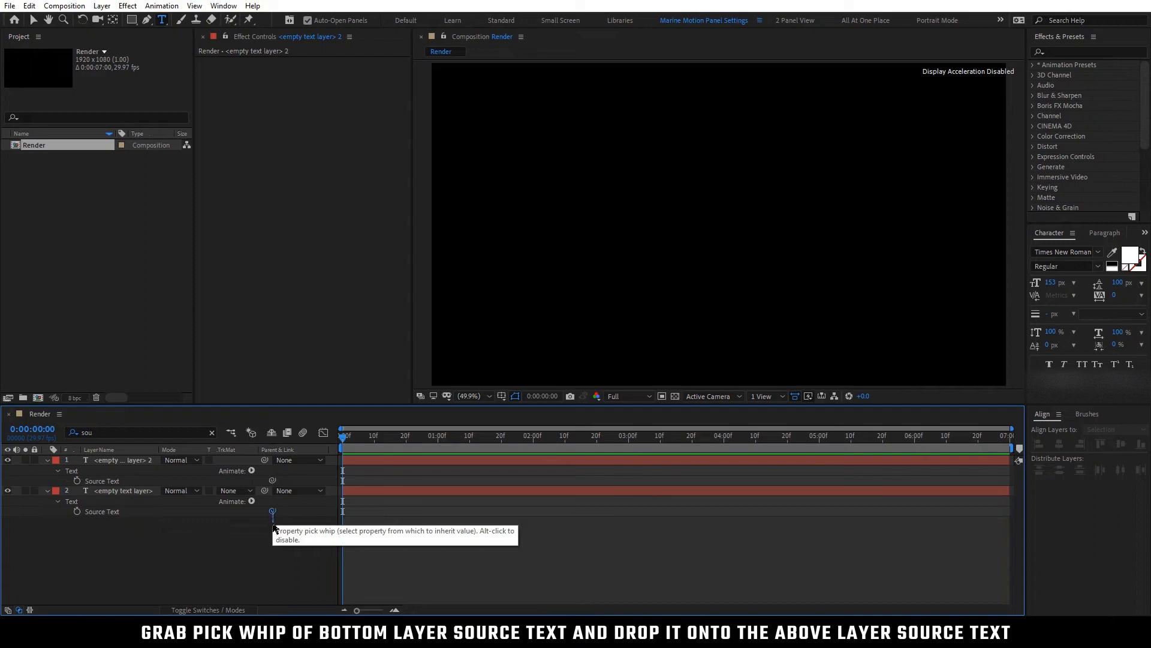
{"action": "left_click_drag", "start_coordinate": [203, 533], "coordinate": [101, 481]}
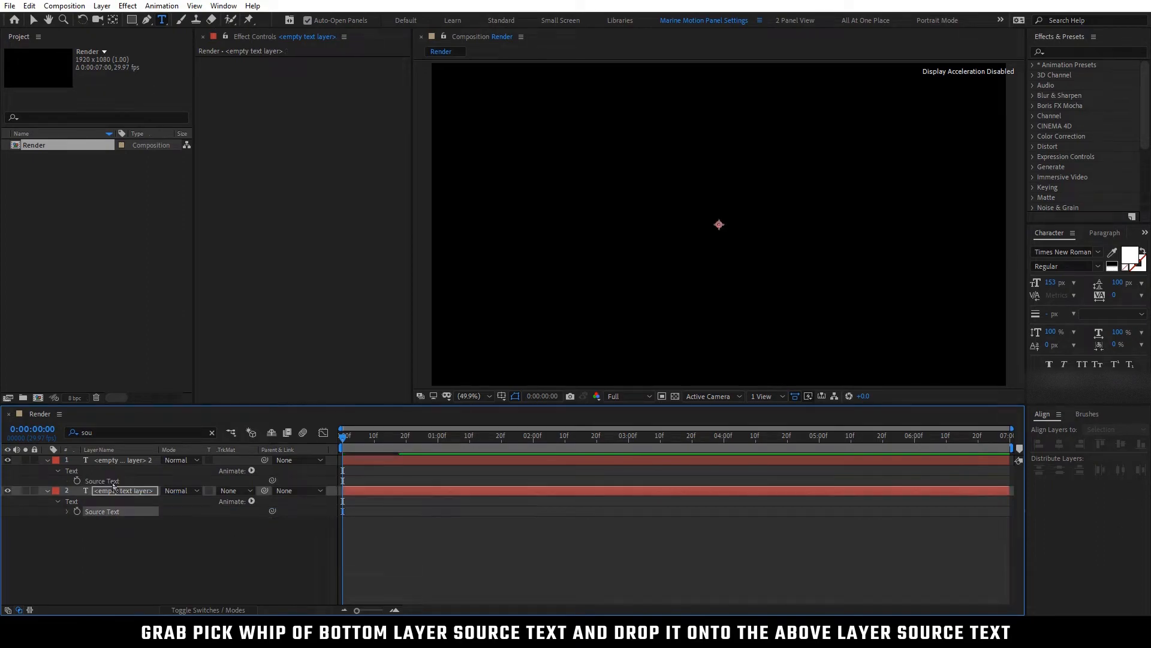
{"action": "left_click", "coordinate": [121, 530]}
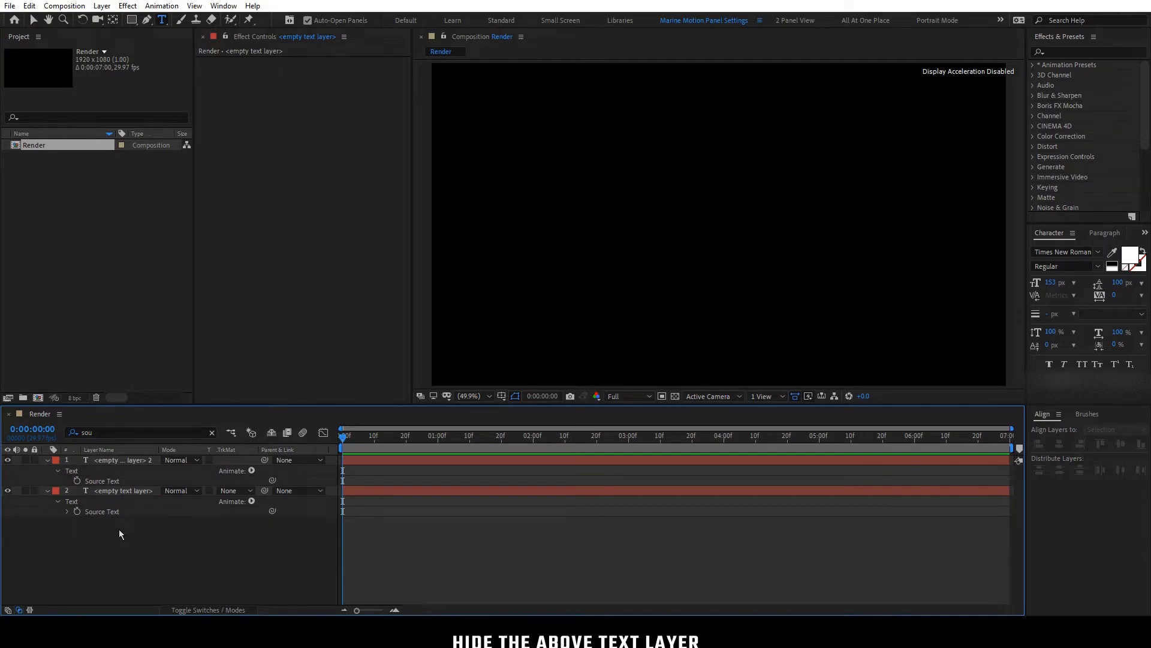
Hide the upper text layer and clear the timeline's property search filter
{"action": "left_click", "coordinate": [7, 460]}
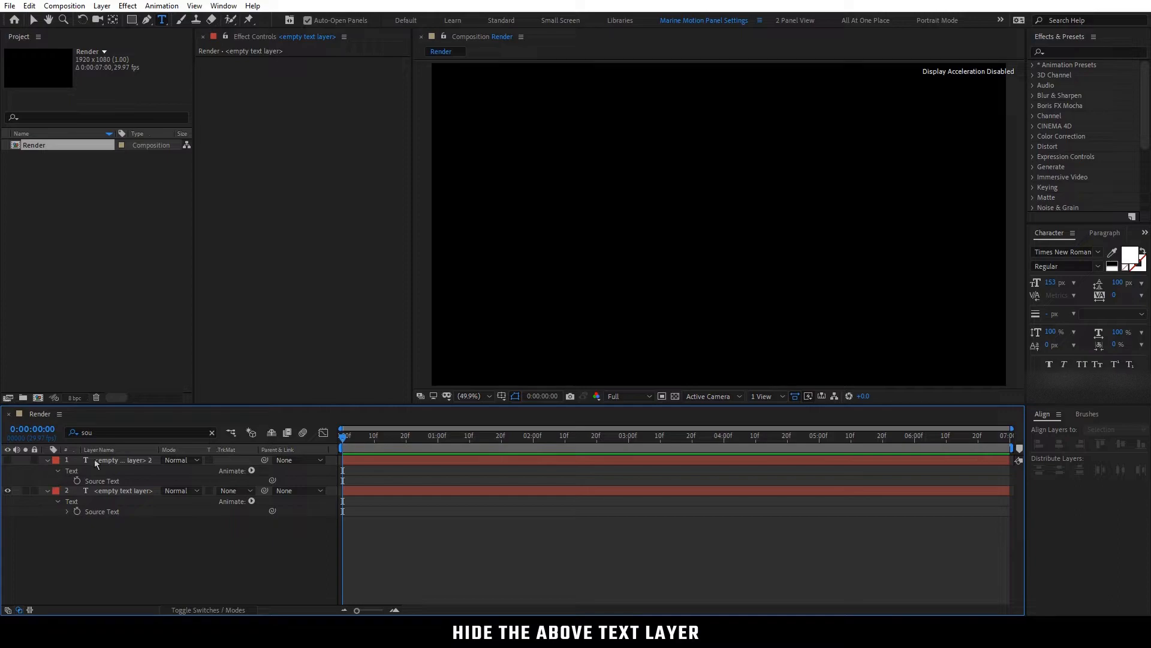
{"action": "left_click_drag", "start_coordinate": [103, 433], "coordinate": [71, 439]}
{"action": "key", "text": "BackSpace"}
{"action": "left_click", "coordinate": [99, 488]}
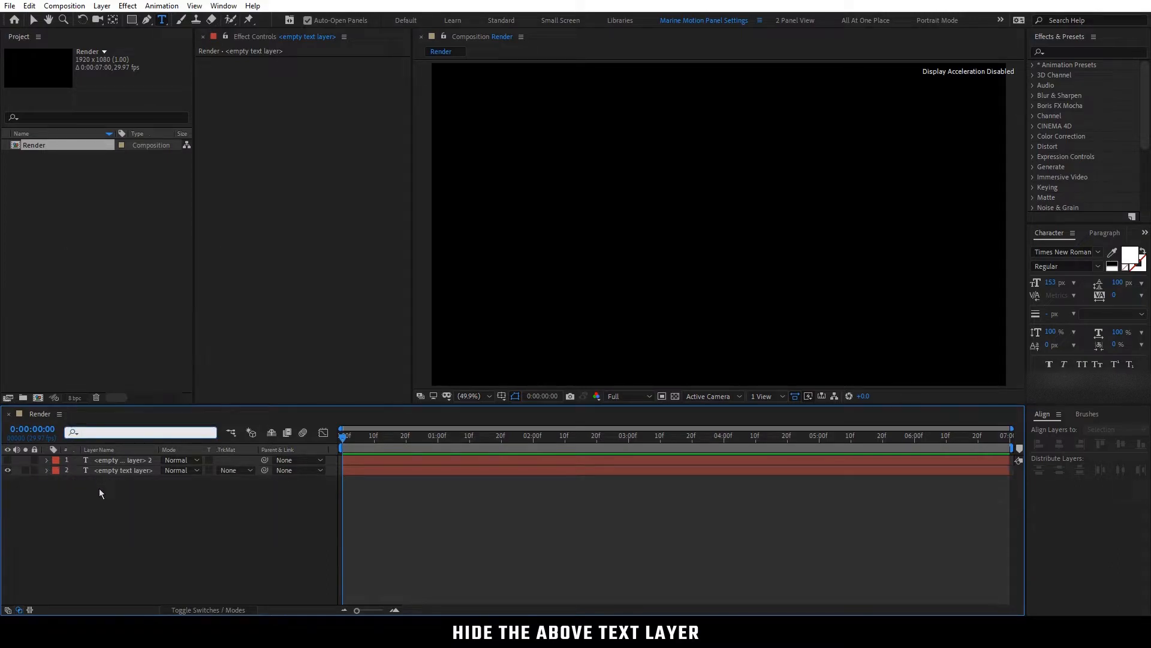
Enter "GRAND•THEFT•AUTO•" as the upper text layer's content, with a dot character after each word
{"action": "left_click", "coordinate": [117, 460]}
{"action": "double_click", "coordinate": [117, 462]}
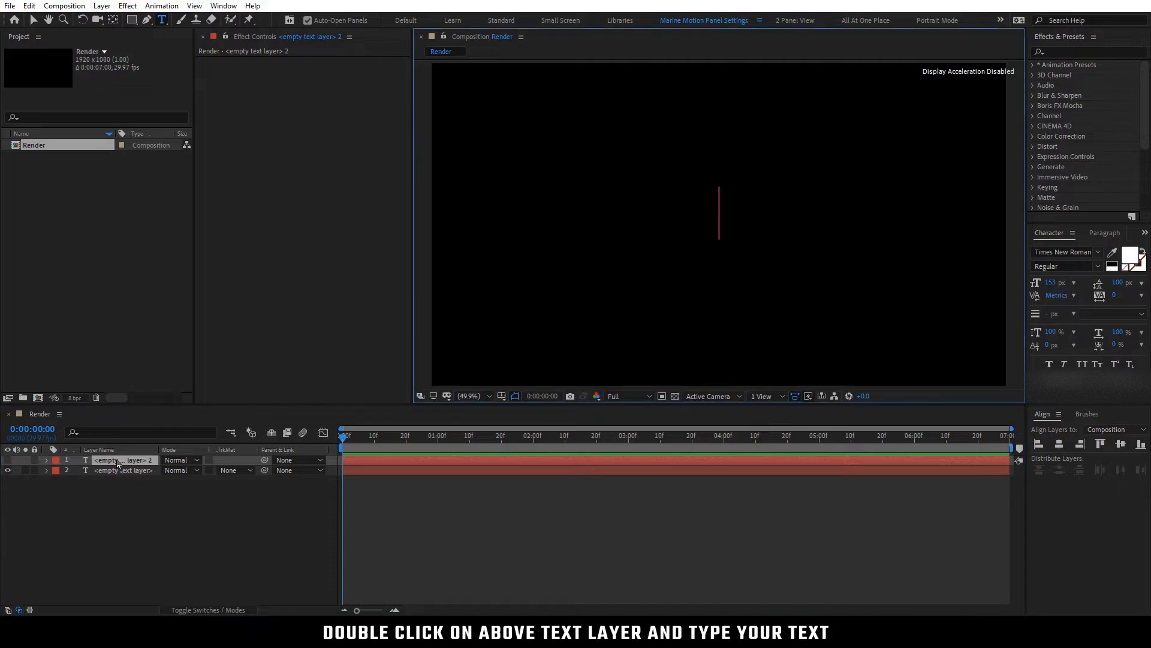
{"action": "type", "text": "GRAND"}
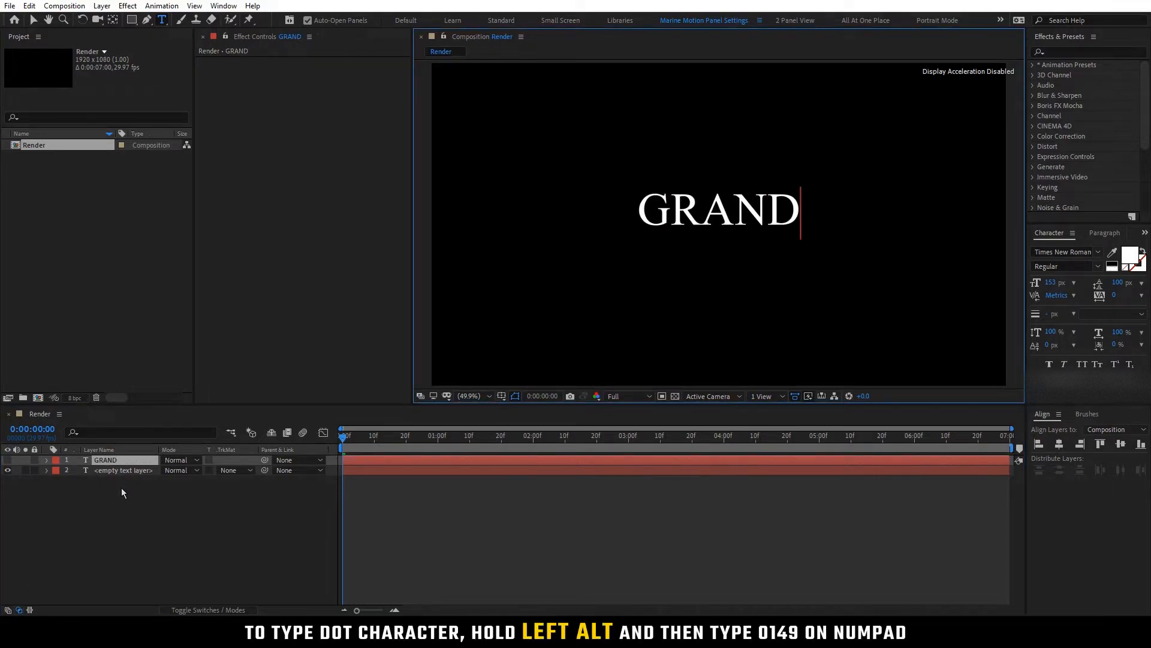
{"action": "type", "text": "•"}
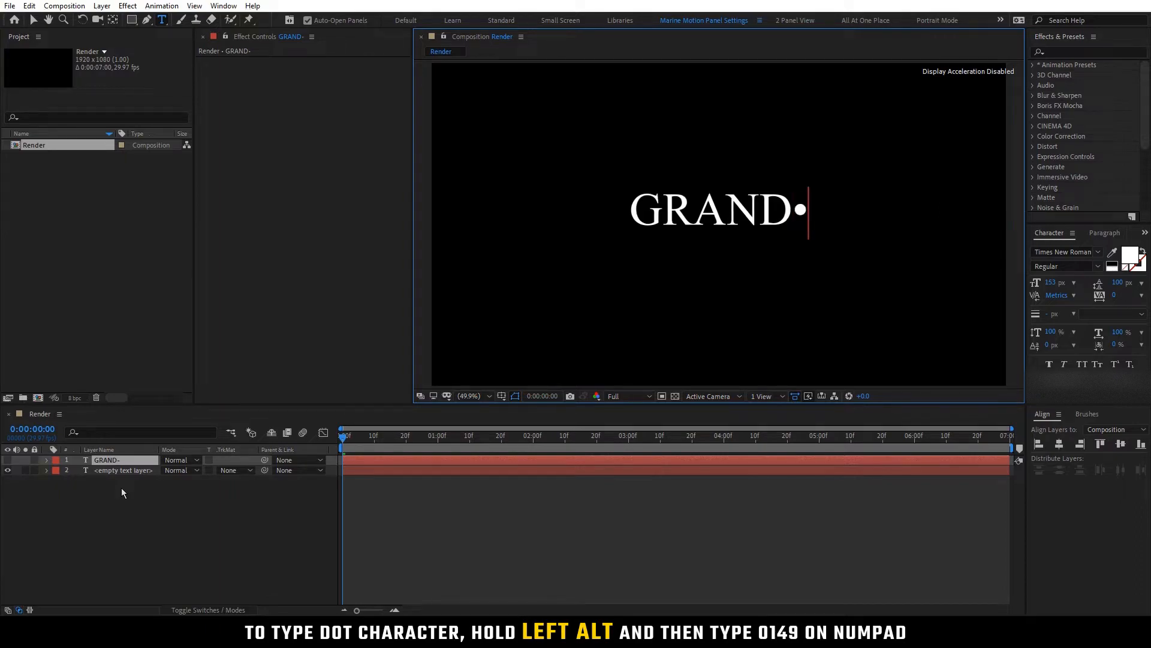
{"action": "type", "text": "THEFT"}
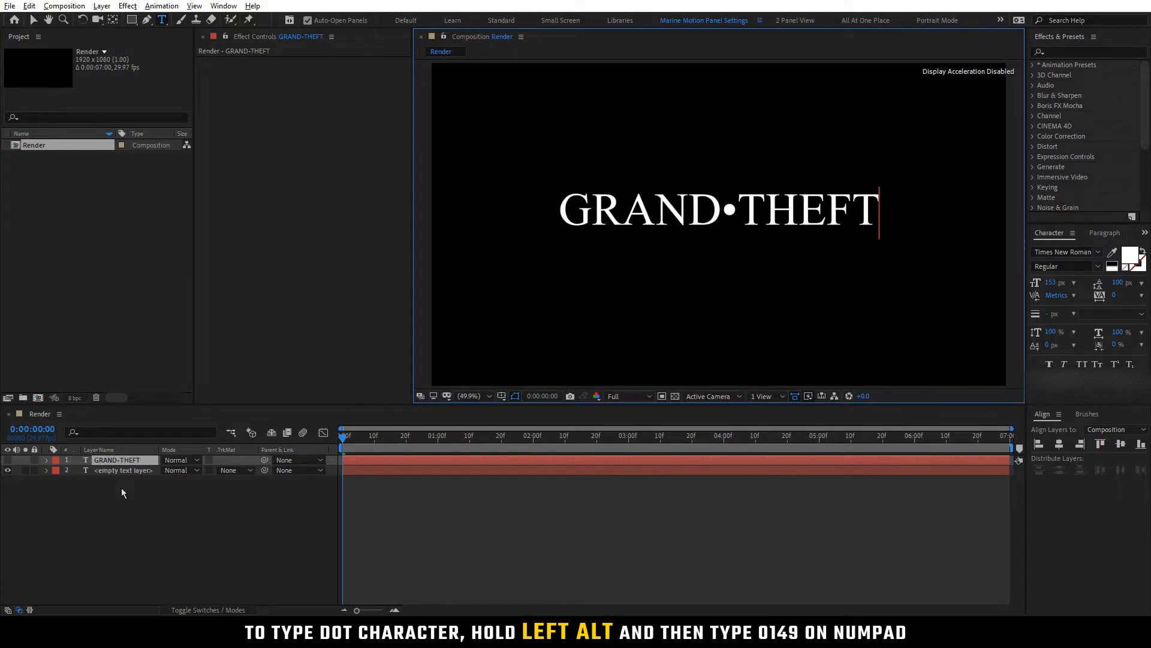
{"action": "type", "text": "•AUTO"}
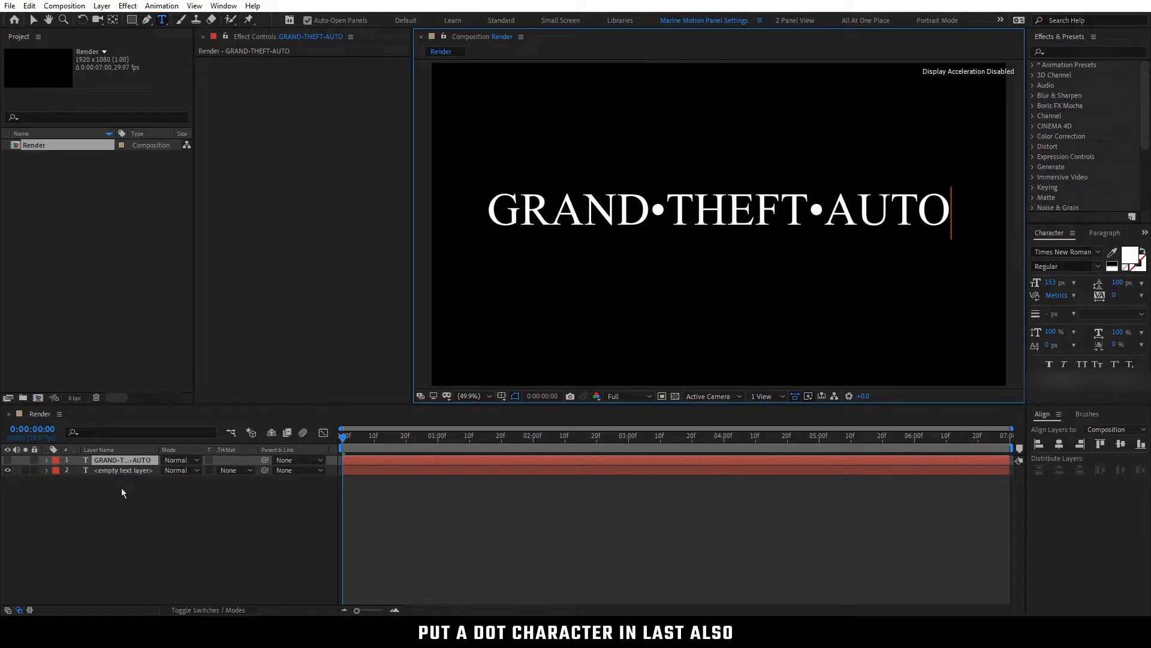
{"action": "type", "text": "•"}
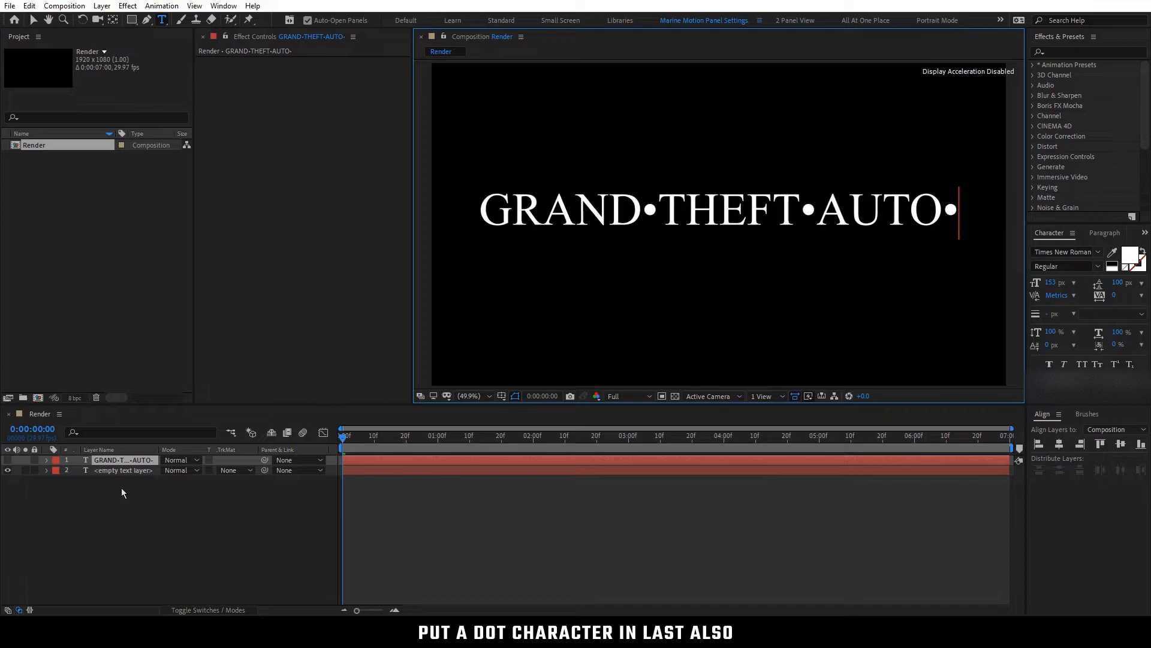
{"action": "left_click", "coordinate": [121, 487]}
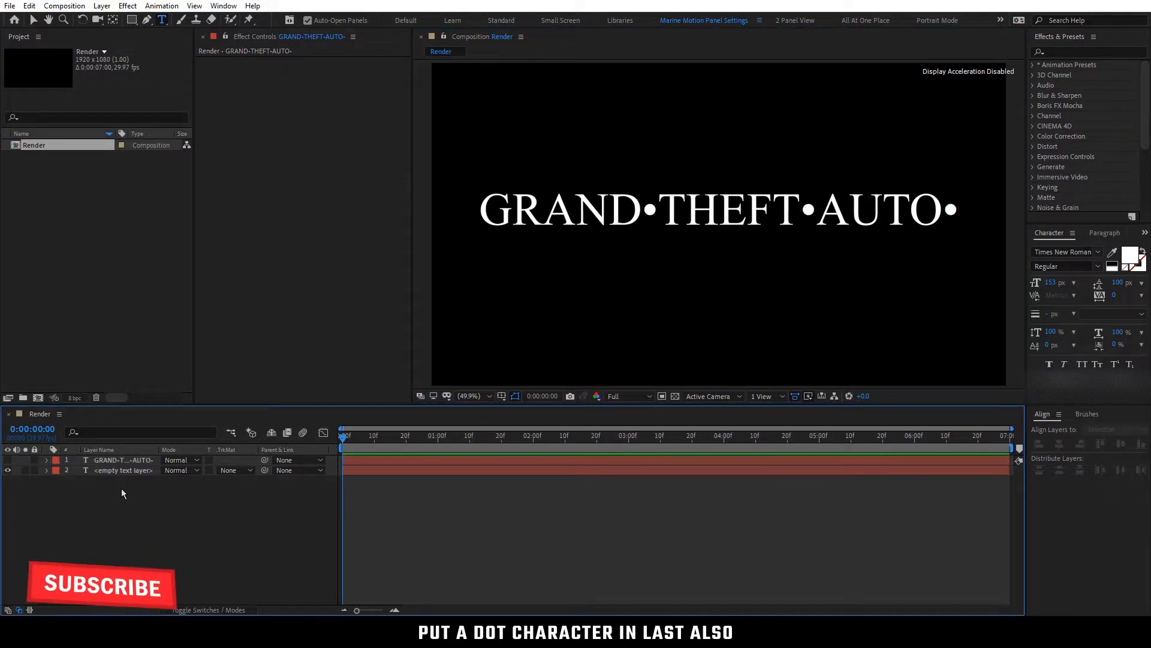
Change the bottom text layer's font to Akira Expanded
{"action": "left_click", "coordinate": [127, 472]}
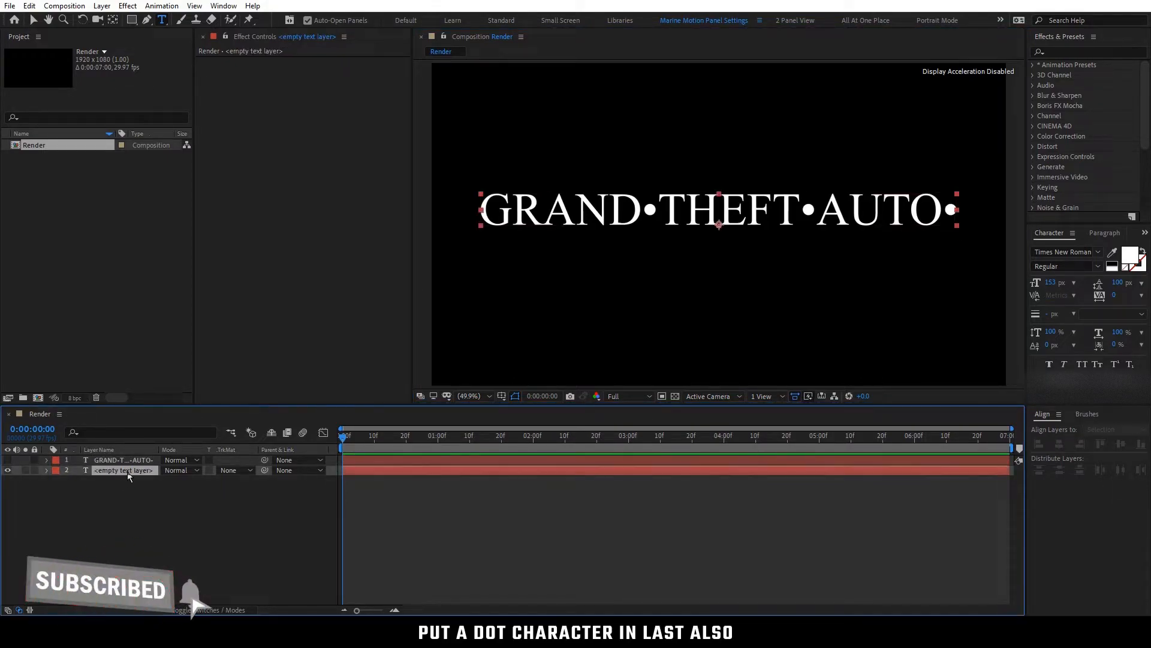
{"action": "double_click", "coordinate": [127, 471]}
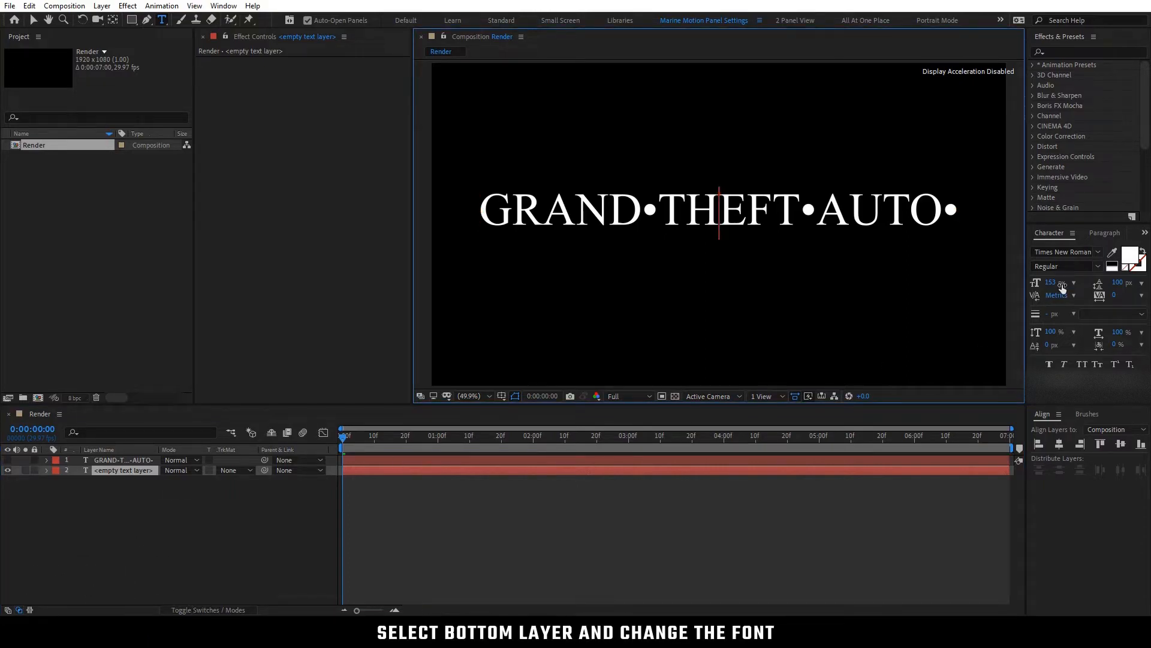
{"action": "left_click", "coordinate": [1065, 252]}
{"action": "type", "text": "AKI"}
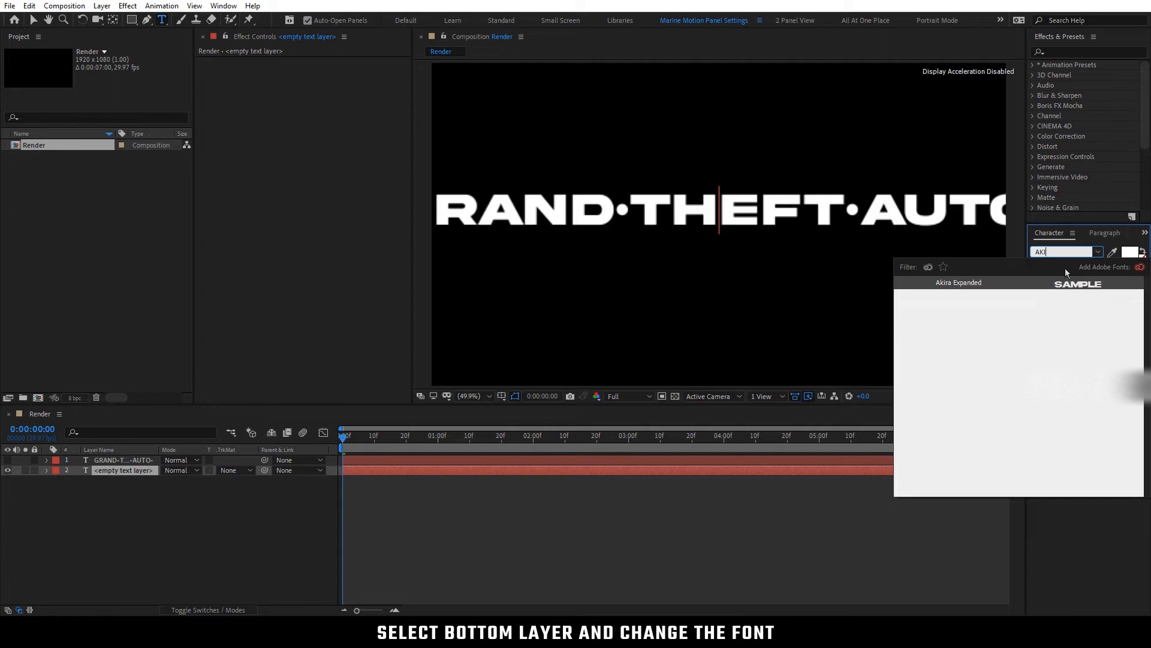
{"action": "left_click", "coordinate": [1068, 290]}
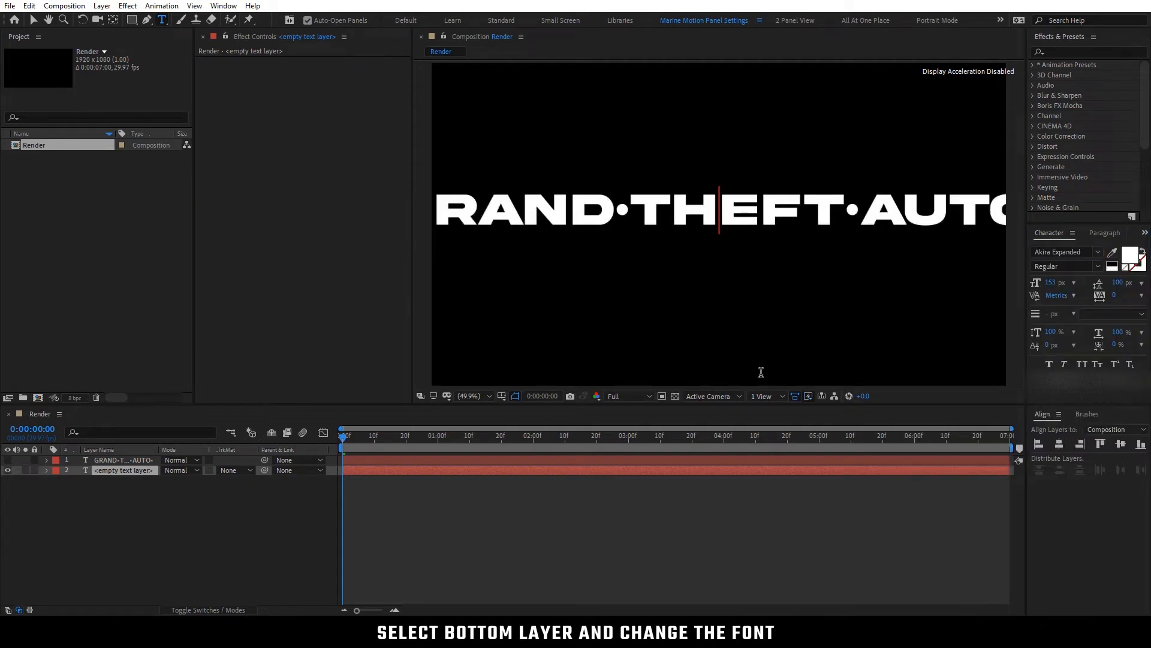
{"action": "left_click", "coordinate": [158, 494]}
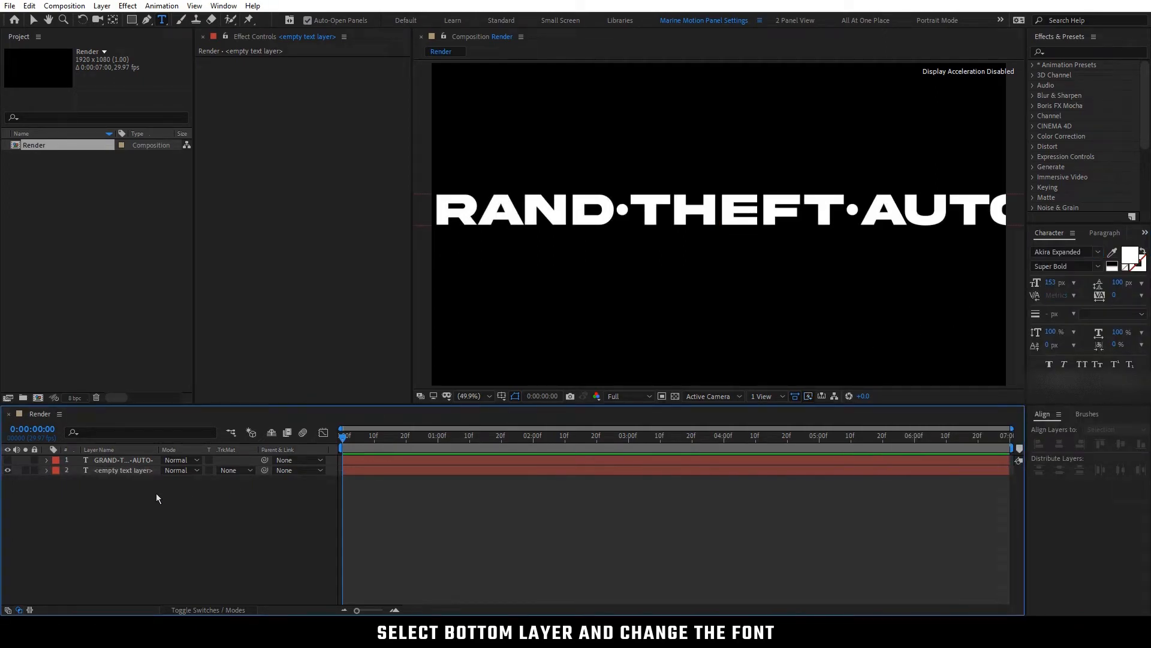
Add a Stroke layer style to the bottom text layer
{"action": "left_click", "coordinate": [128, 472]}
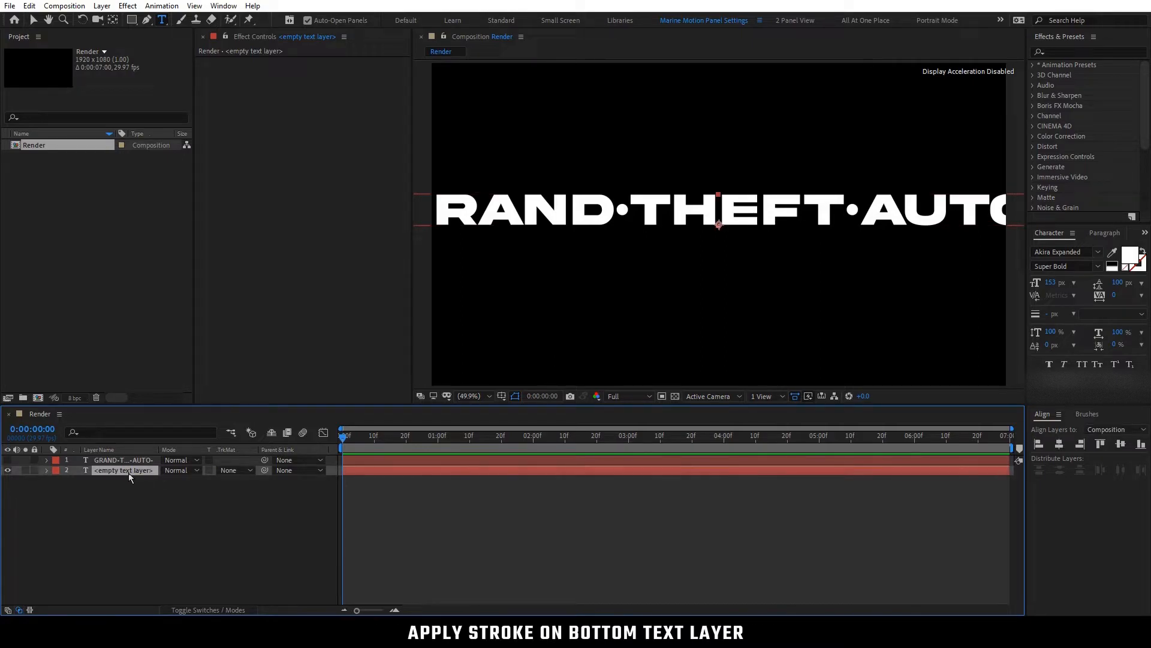
{"action": "right_click", "coordinate": [128, 473]}
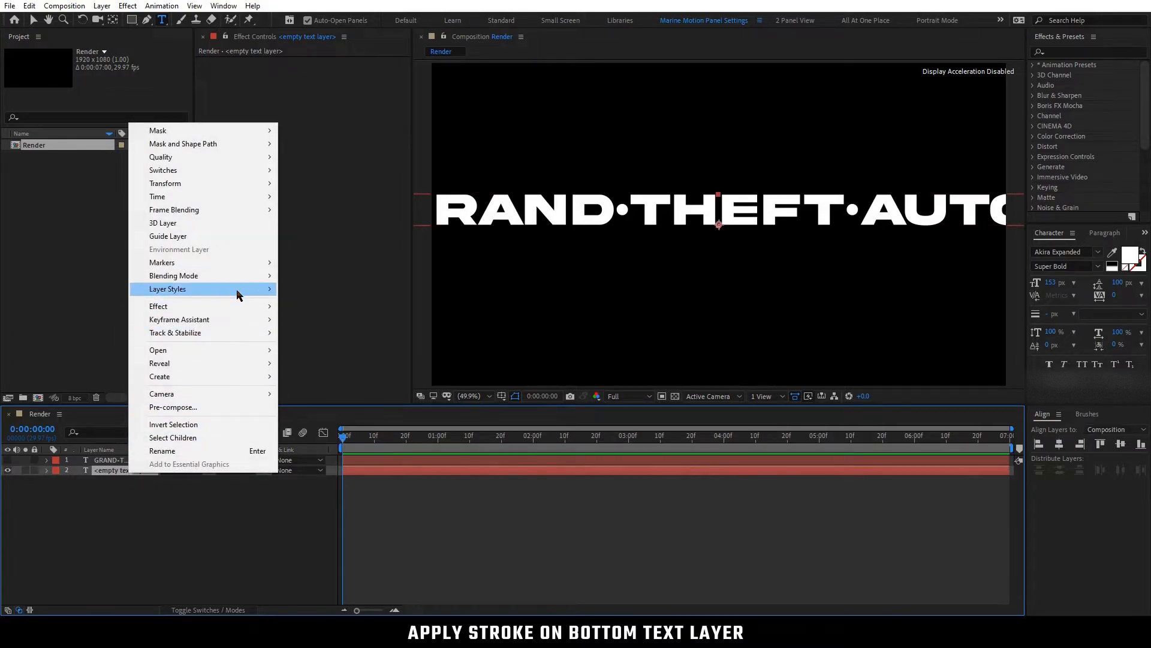
{"action": "mouse_move", "coordinate": [238, 294]}
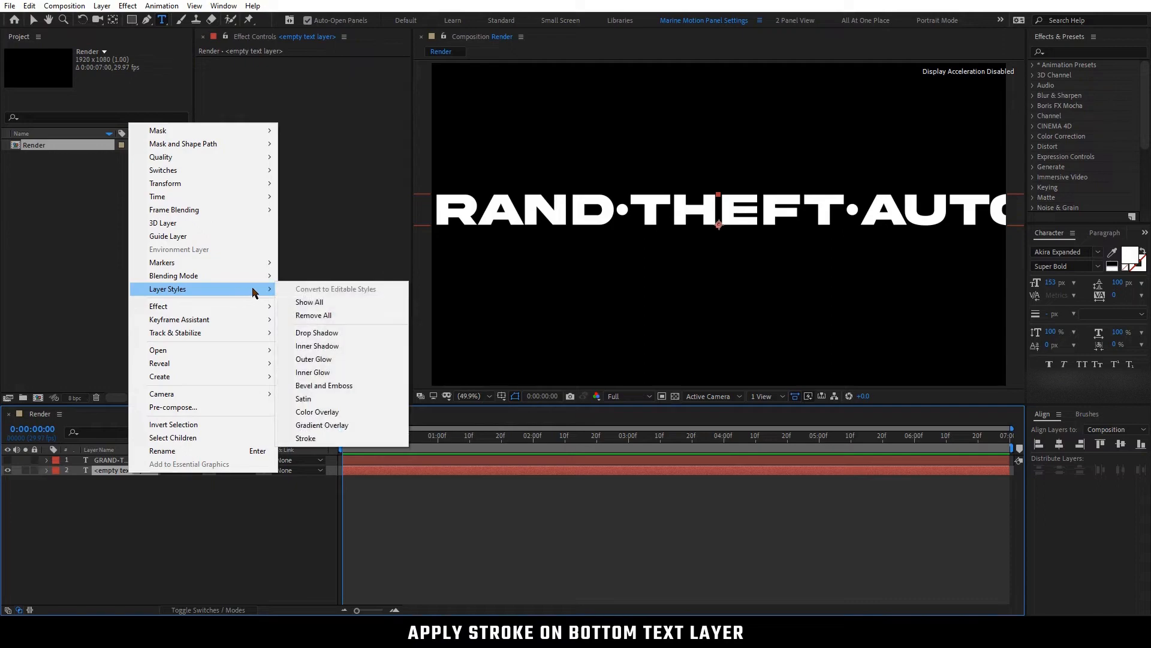
{"action": "left_click", "coordinate": [326, 439]}
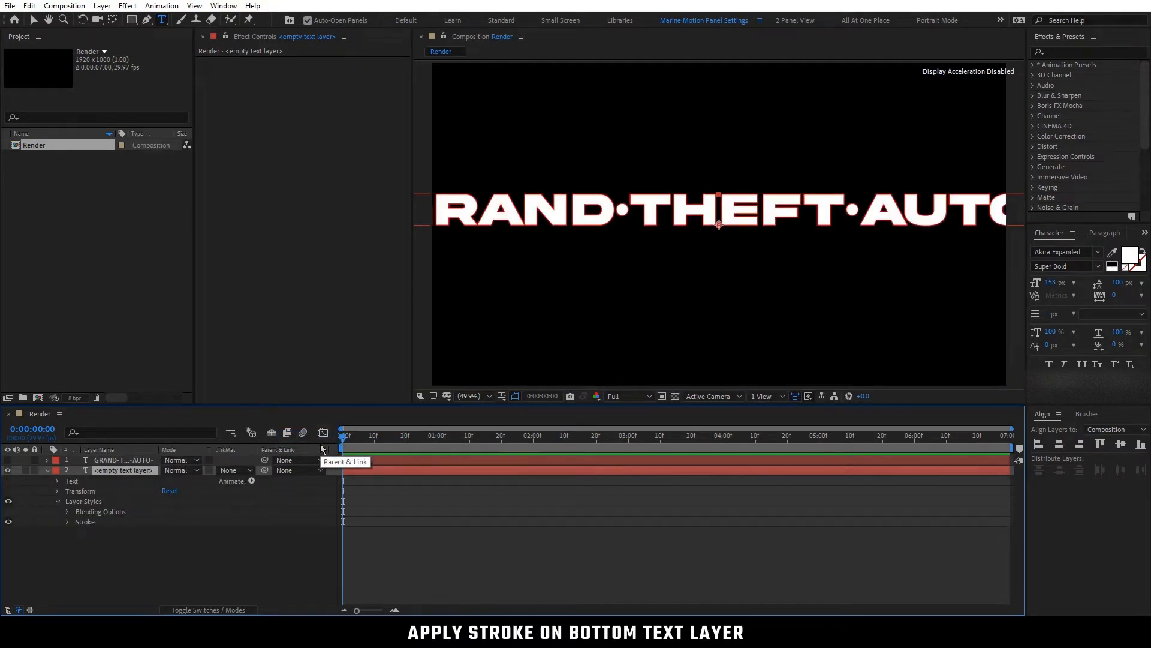
Set the bottom text layer's stroke color to black (000000) and its size to 5, and collapse the layer's properties
{"action": "left_click", "coordinate": [68, 523]}
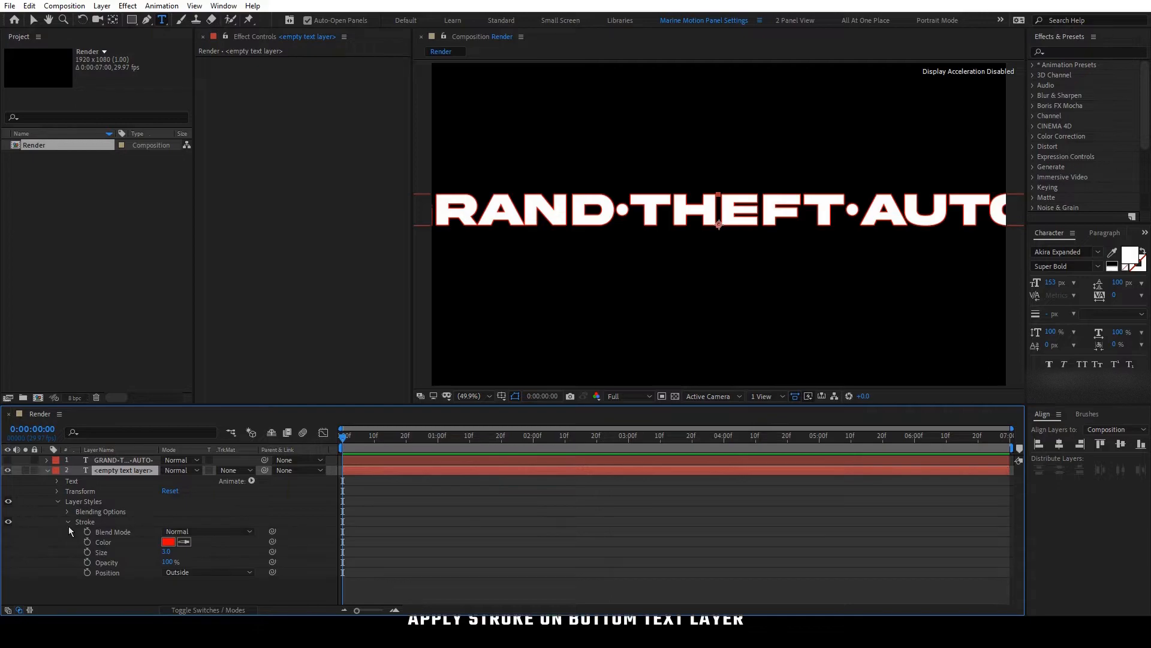
{"action": "left_click", "coordinate": [170, 542]}
{"action": "left_click_drag", "start_coordinate": [127, 271], "coordinate": [74, 282]}
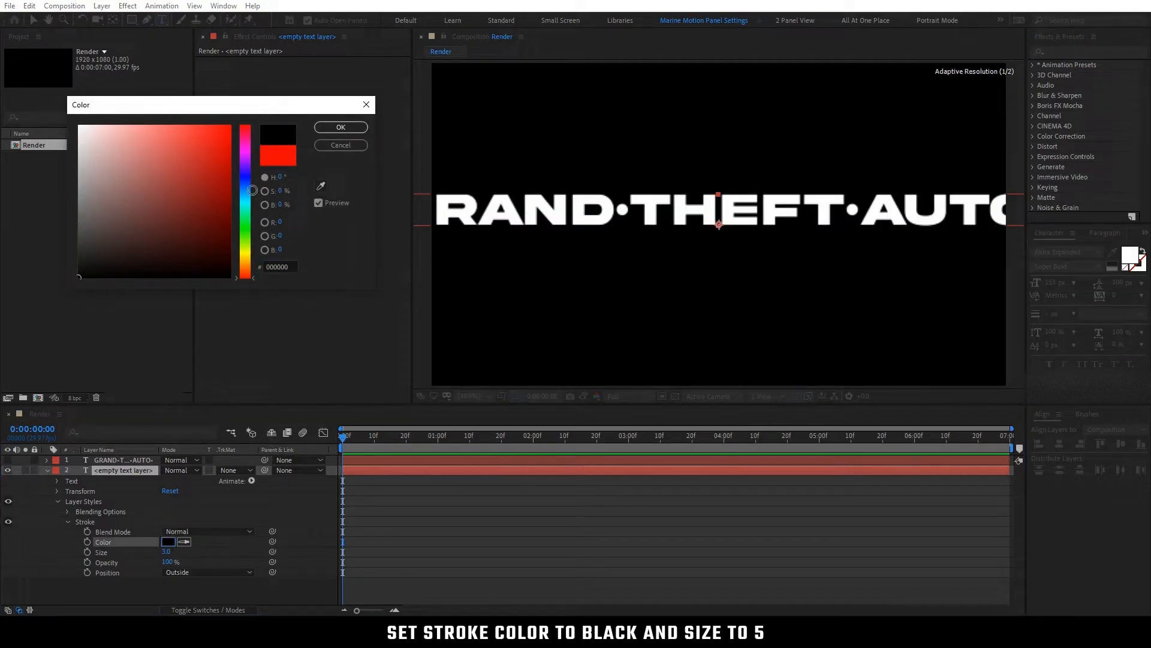
{"action": "left_click", "coordinate": [327, 129]}
{"action": "left_click", "coordinate": [167, 551]}
{"action": "key", "text": "Return"}
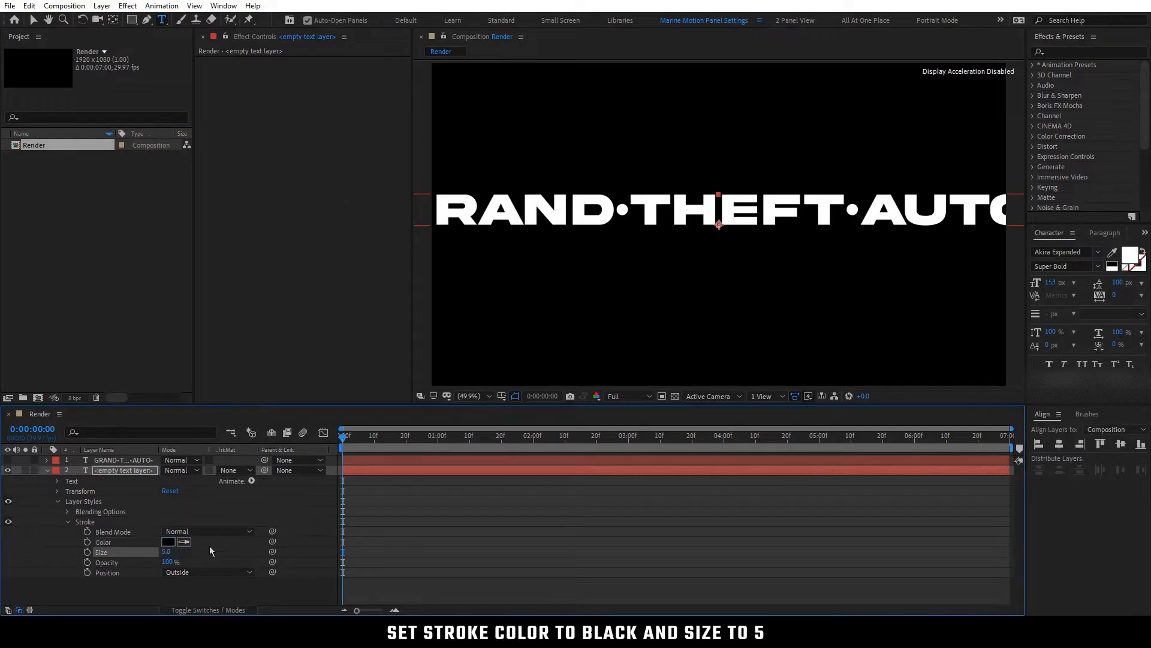
{"action": "left_click", "coordinate": [209, 545]}
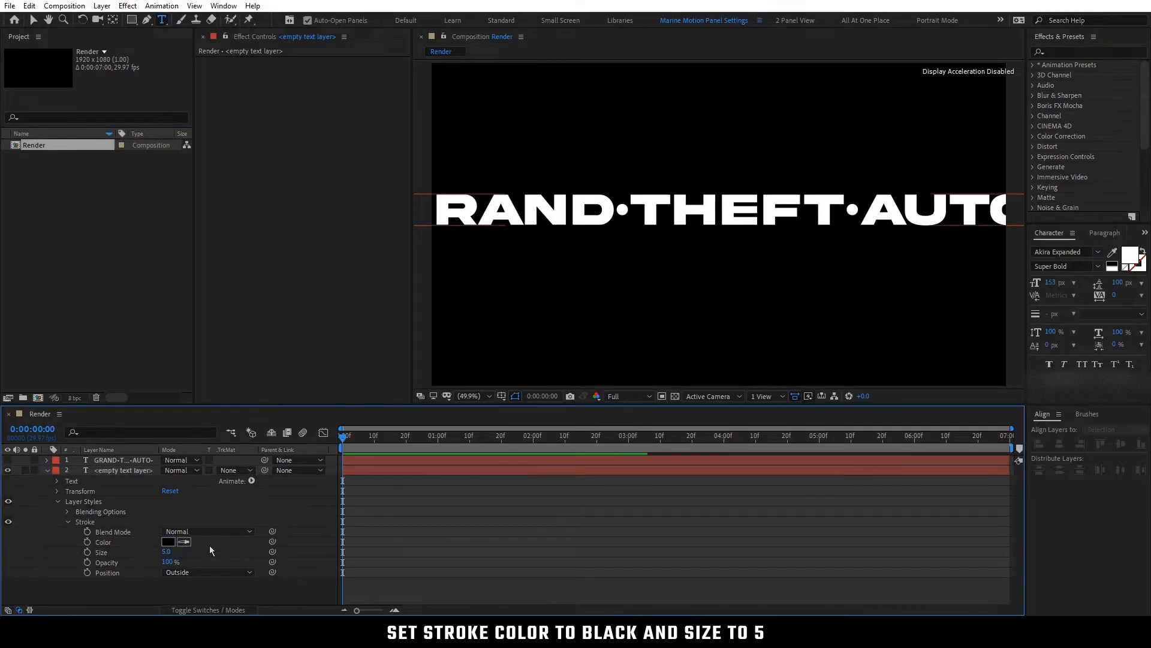
{"action": "left_click", "coordinate": [47, 471]}
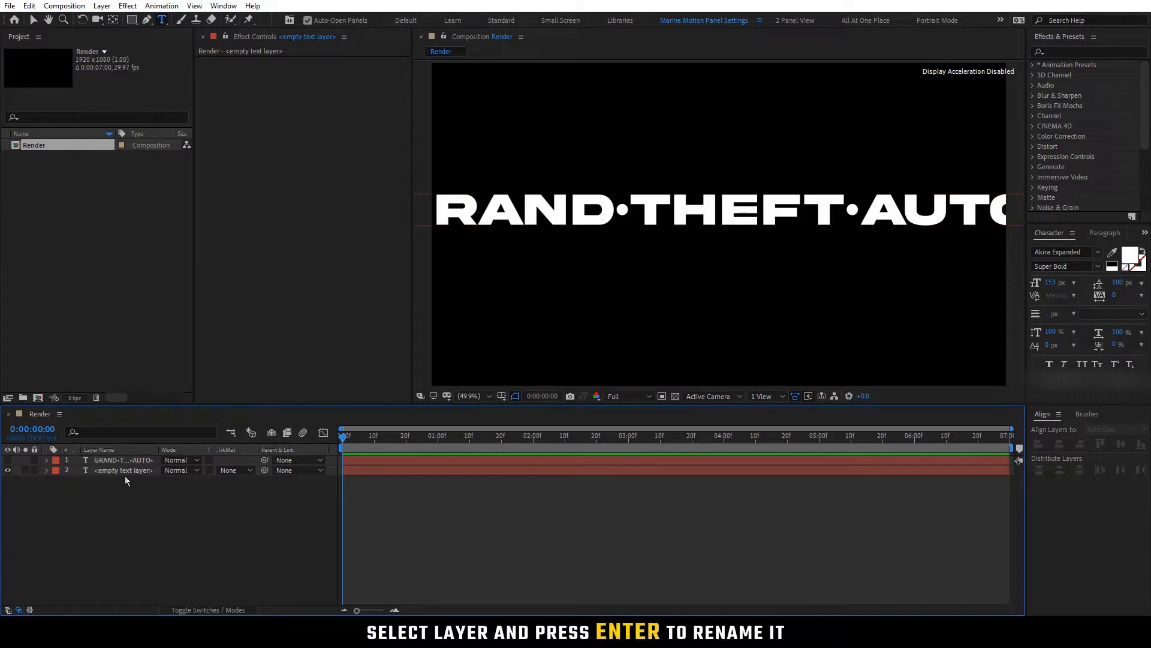
Rename the upper text layer "Text parent" and the bottom text layer "Text"
{"action": "left_click", "coordinate": [129, 458]}
{"action": "key", "text": "Return"}
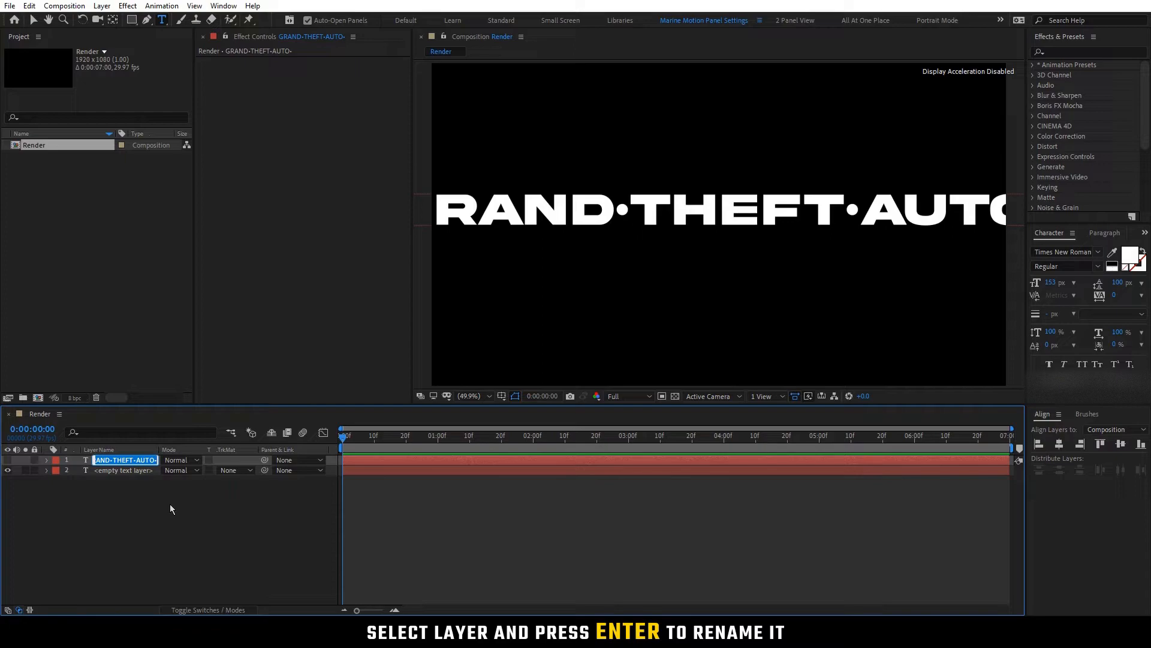
{"action": "type", "text": "Tex"}
{"action": "left_click", "coordinate": [169, 504]}
{"action": "left_click", "coordinate": [127, 471]}
{"action": "key", "text": "Return"}
{"action": "type", "text": "T"}
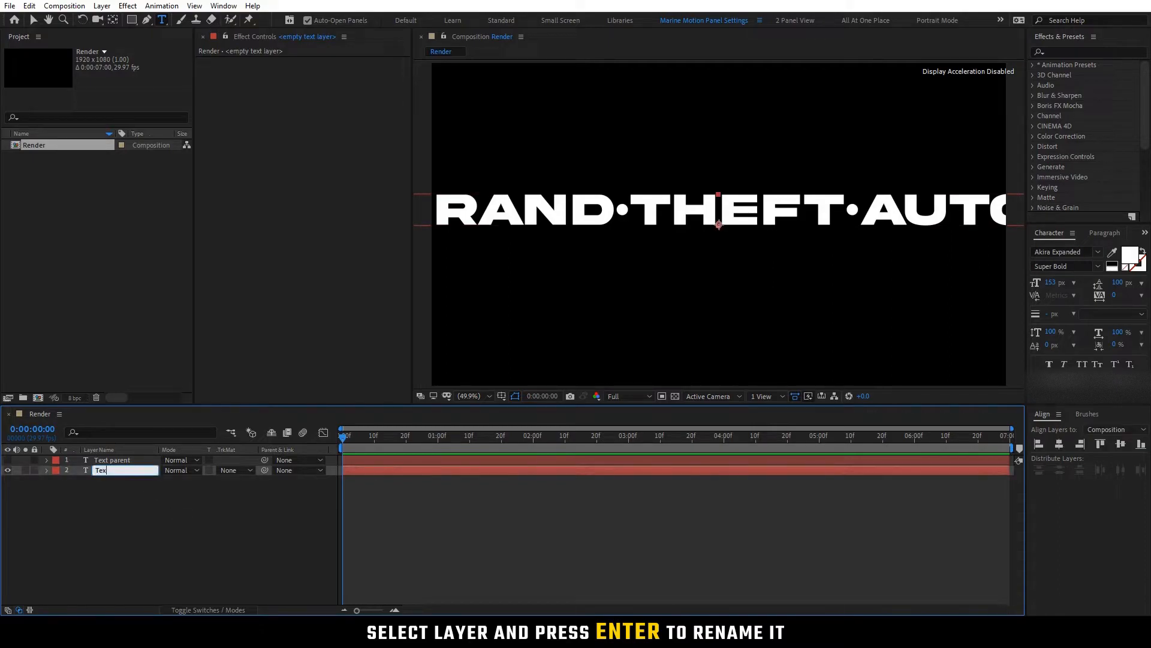
{"action": "left_click", "coordinate": [171, 508]}
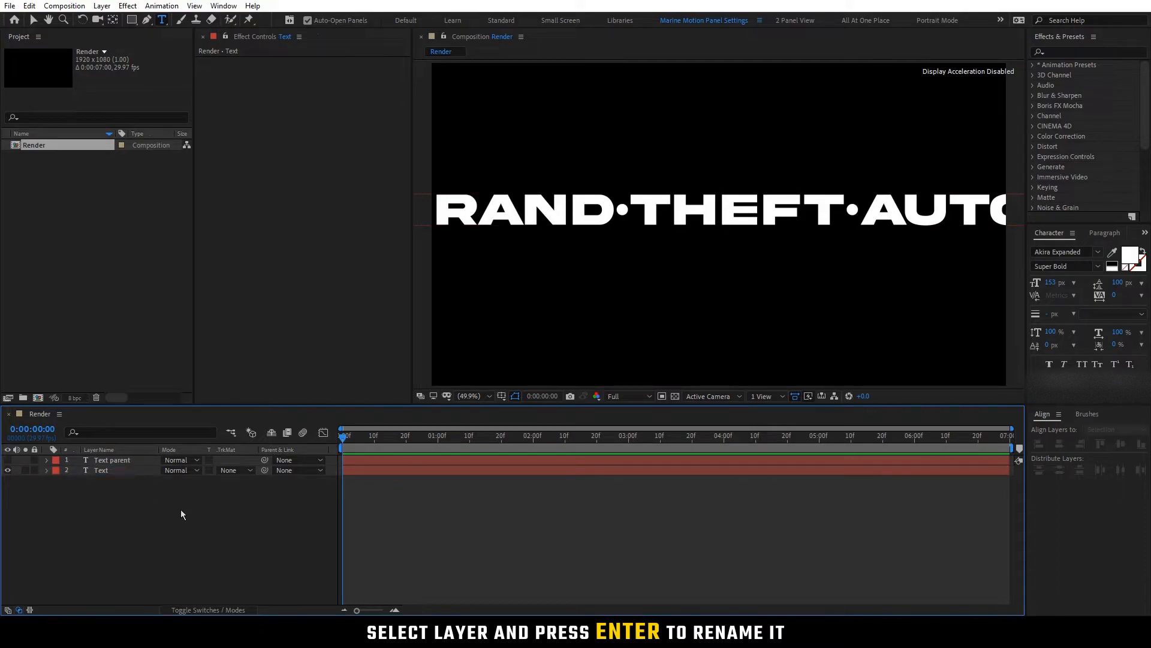
Activate the Ellipse tool for the Text layer and show the proportional grid over the composition
{"action": "left_click", "coordinate": [117, 471]}
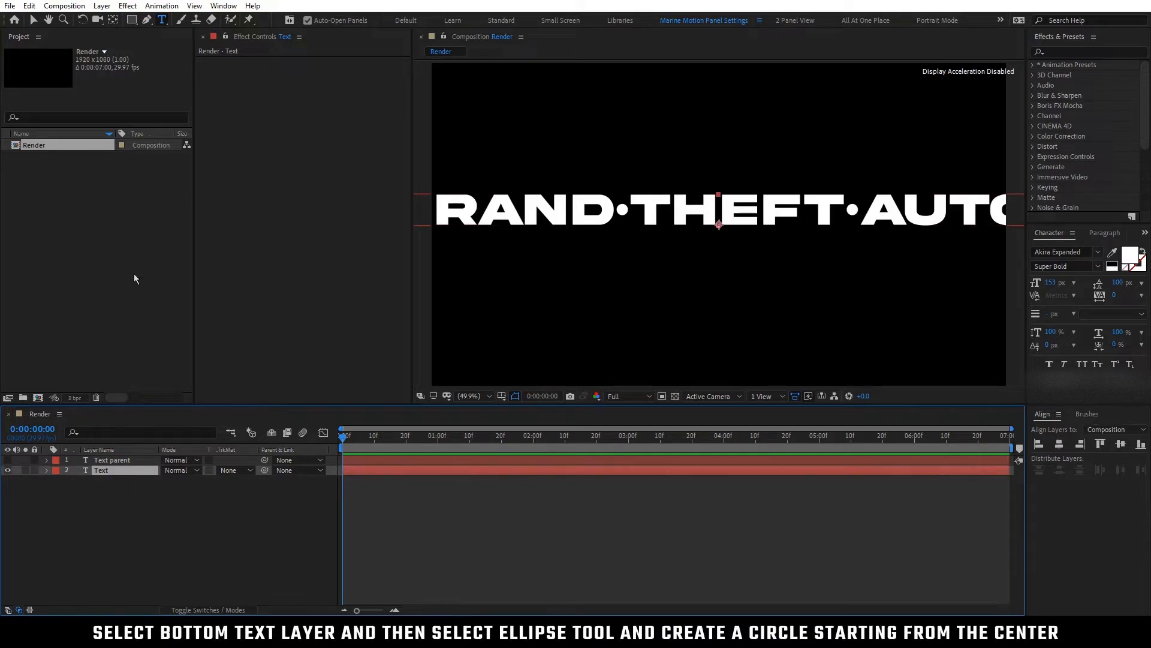
{"action": "left_click_drag", "start_coordinate": [135, 25], "coordinate": [182, 48]}
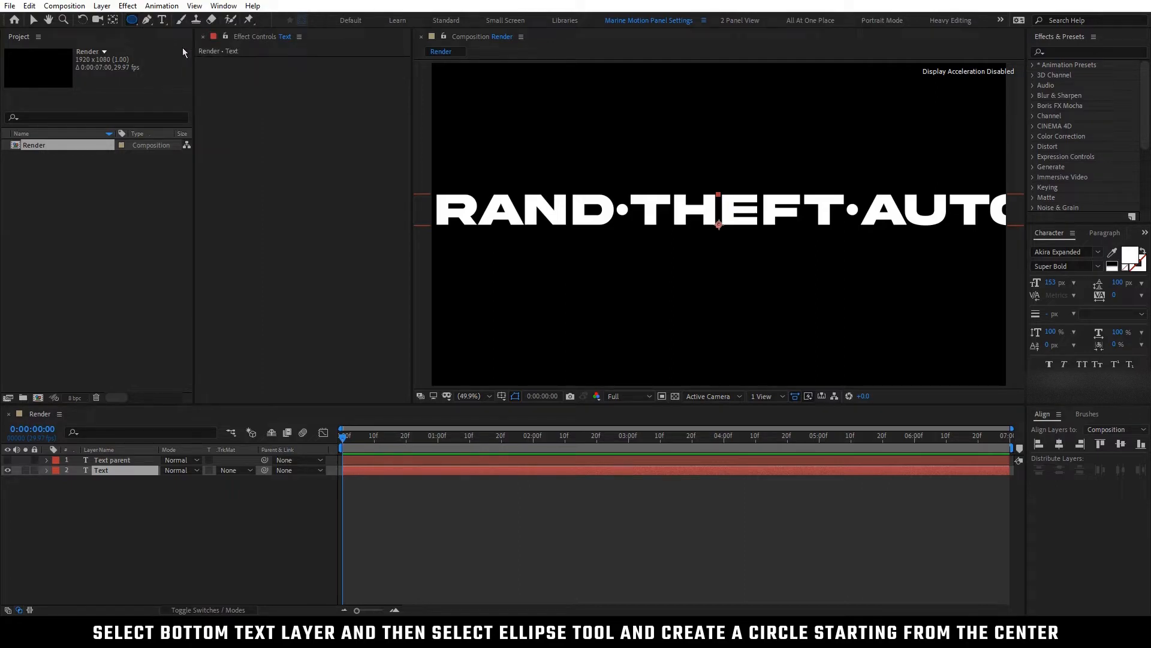
{"action": "left_click", "coordinate": [515, 397]}
{"action": "left_click", "coordinate": [536, 424]}
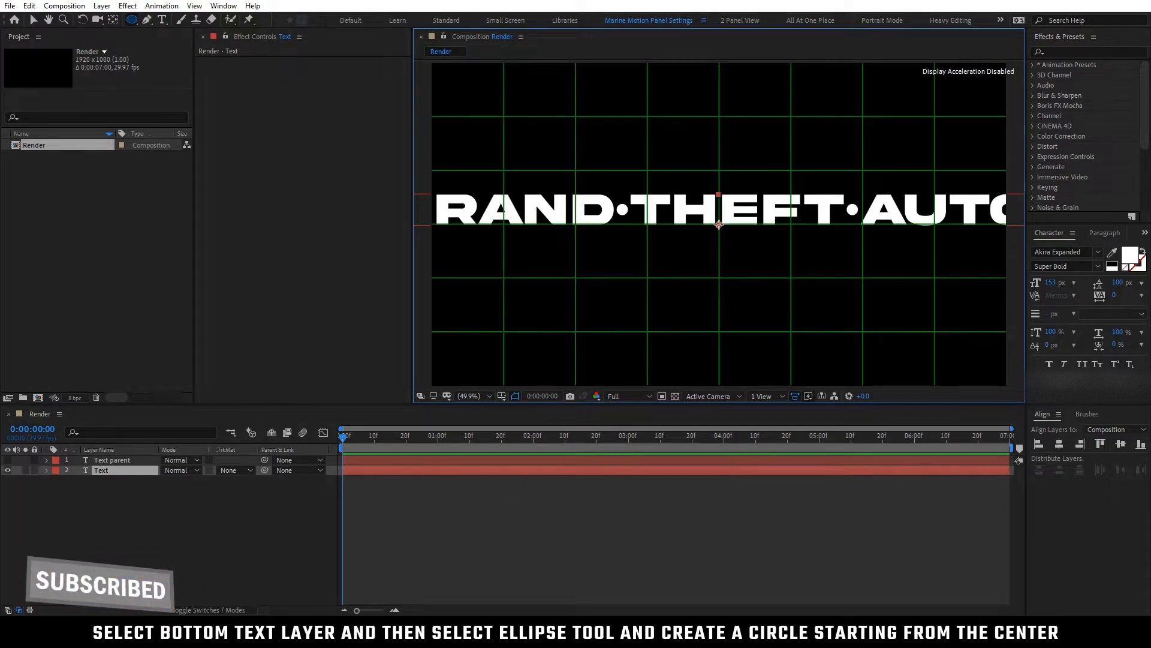
Draw a perfect-circle mask on the Text layer from the frame's center, about 70% of the frame height, and set its mode to None
{"action": "mouse_move", "coordinate": [719, 226]}
{"action": "left_mouse_down"}
{"action": "mouse_move", "coordinate": [758, 285]}
{"action": "mouse_move", "coordinate": [819, 340]}
{"action": "left_mouse_up"}
{"action": "key", "text": "shift"}
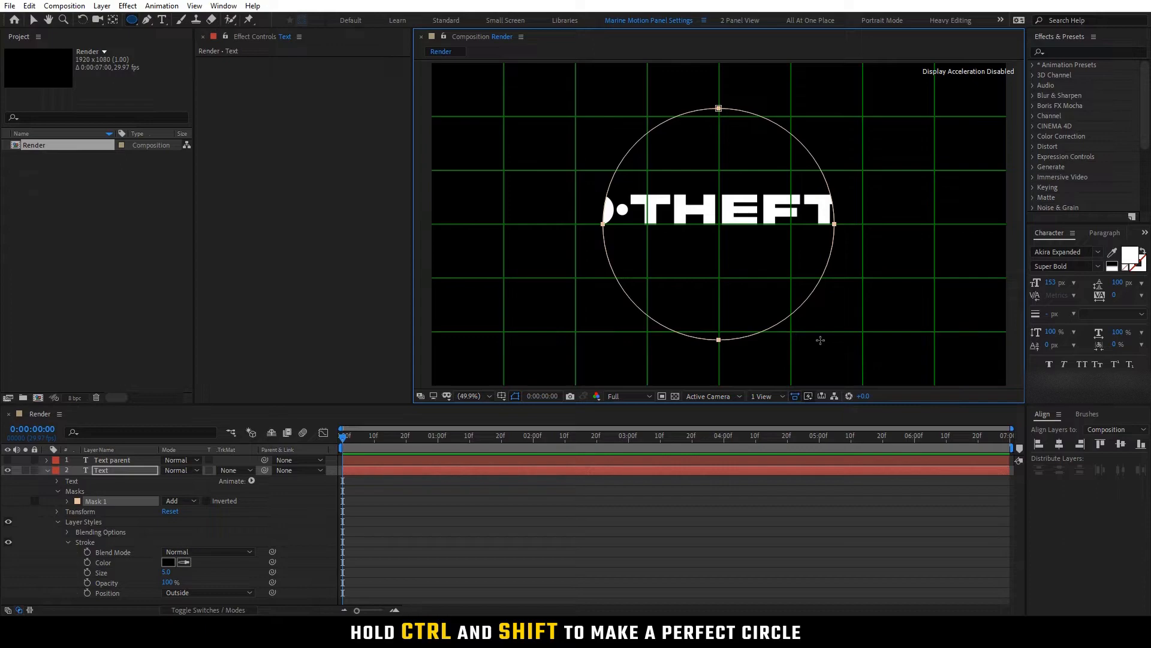
{"action": "key", "text": "v"}
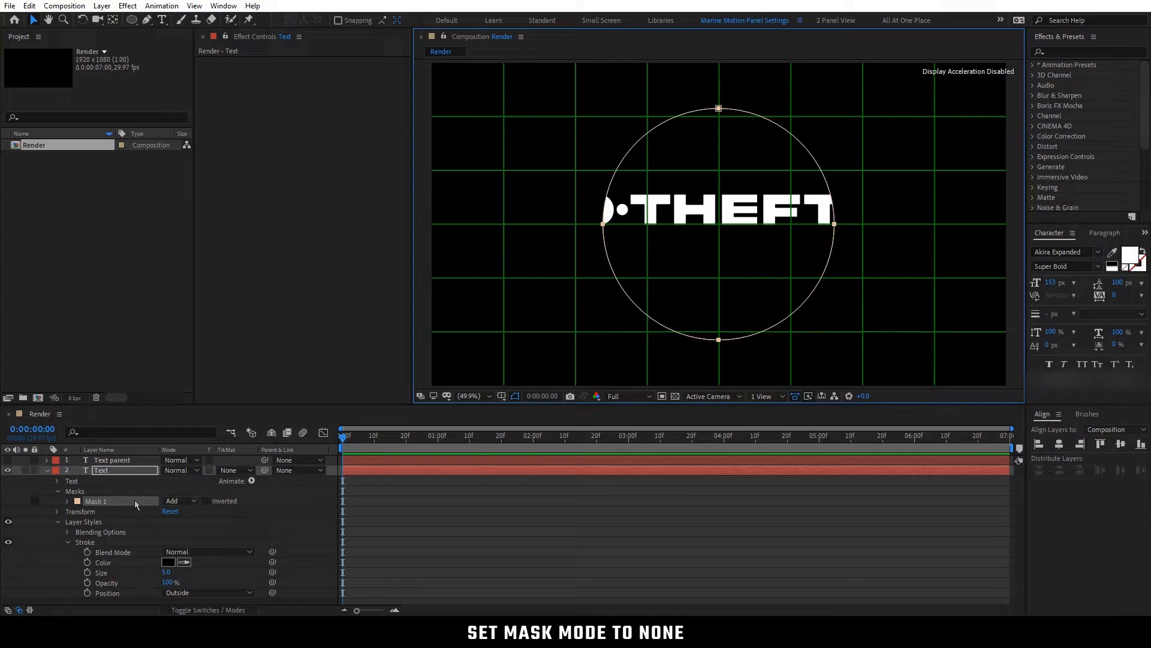
{"action": "left_click", "coordinate": [185, 501]}
{"action": "left_click", "coordinate": [191, 514]}
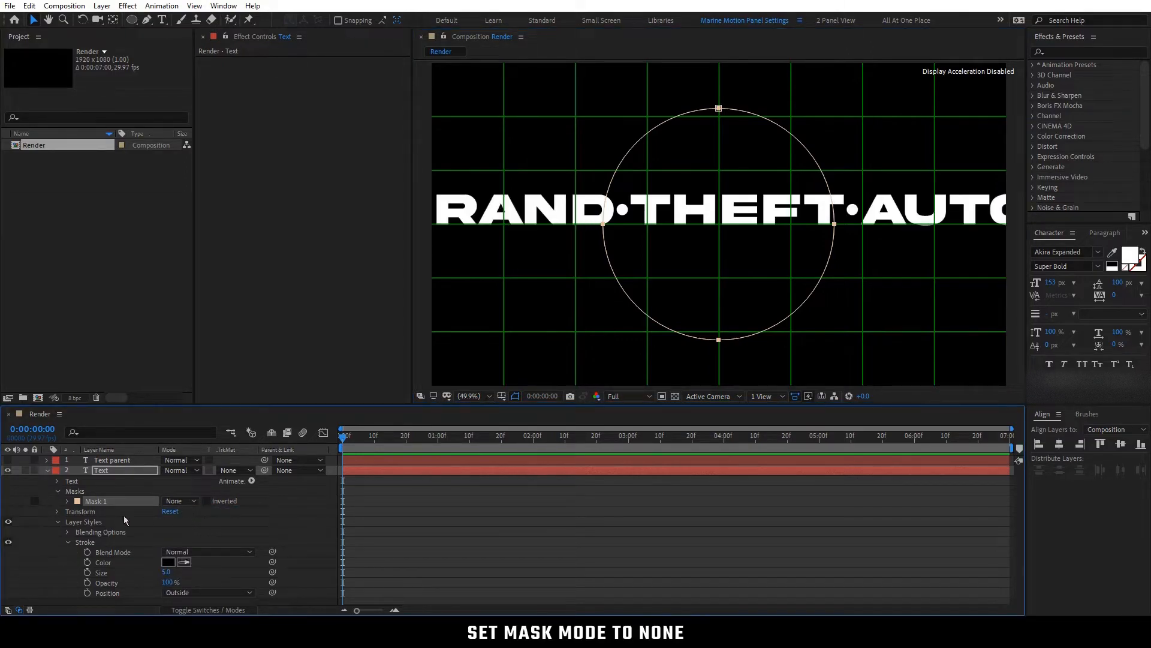
Set the Text layer's text path to Mask 1 and collapse its mask and layer style properties
{"action": "left_click", "coordinate": [58, 491]}
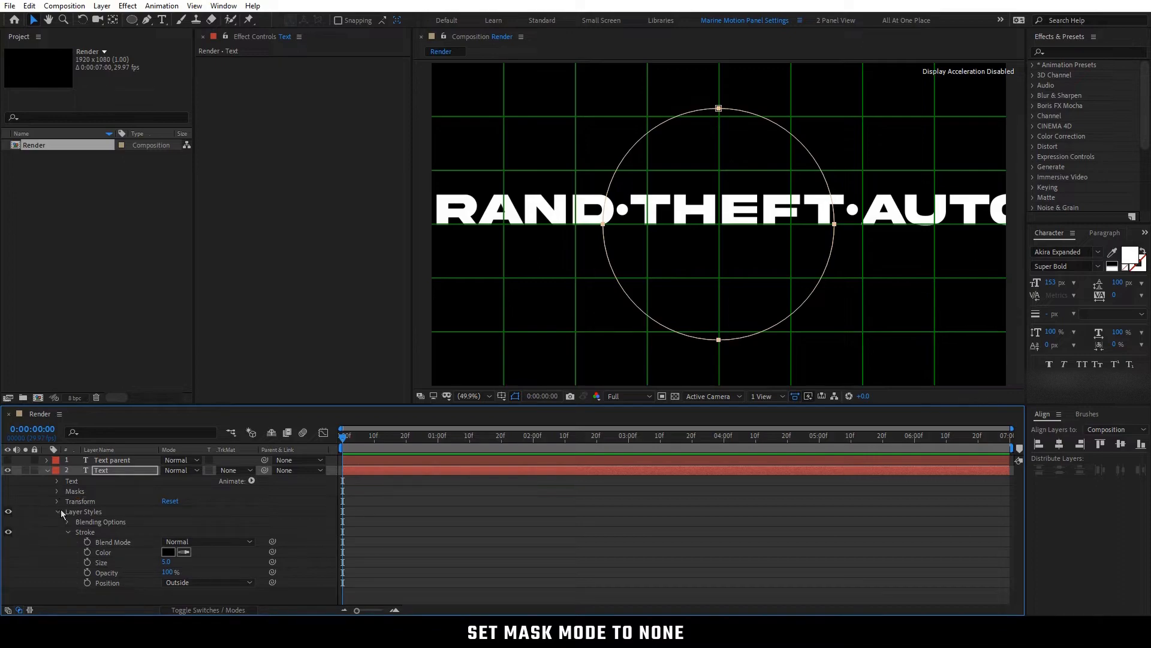
{"action": "left_click", "coordinate": [57, 512]}
{"action": "left_click", "coordinate": [57, 481]}
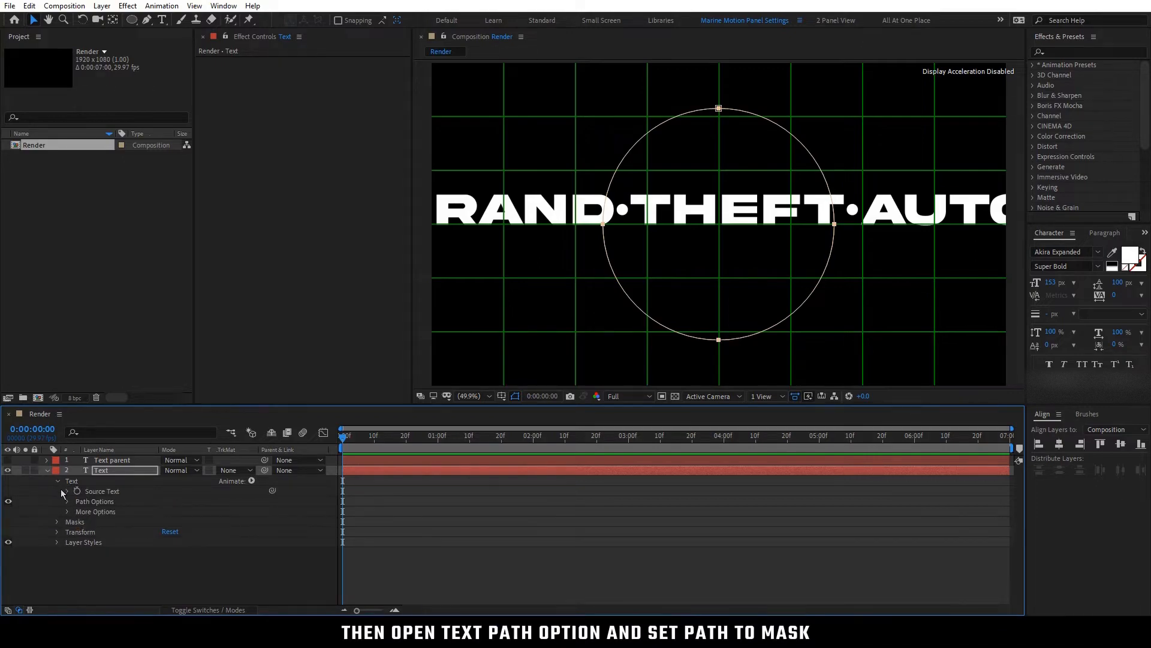
{"action": "left_click", "coordinate": [68, 501]}
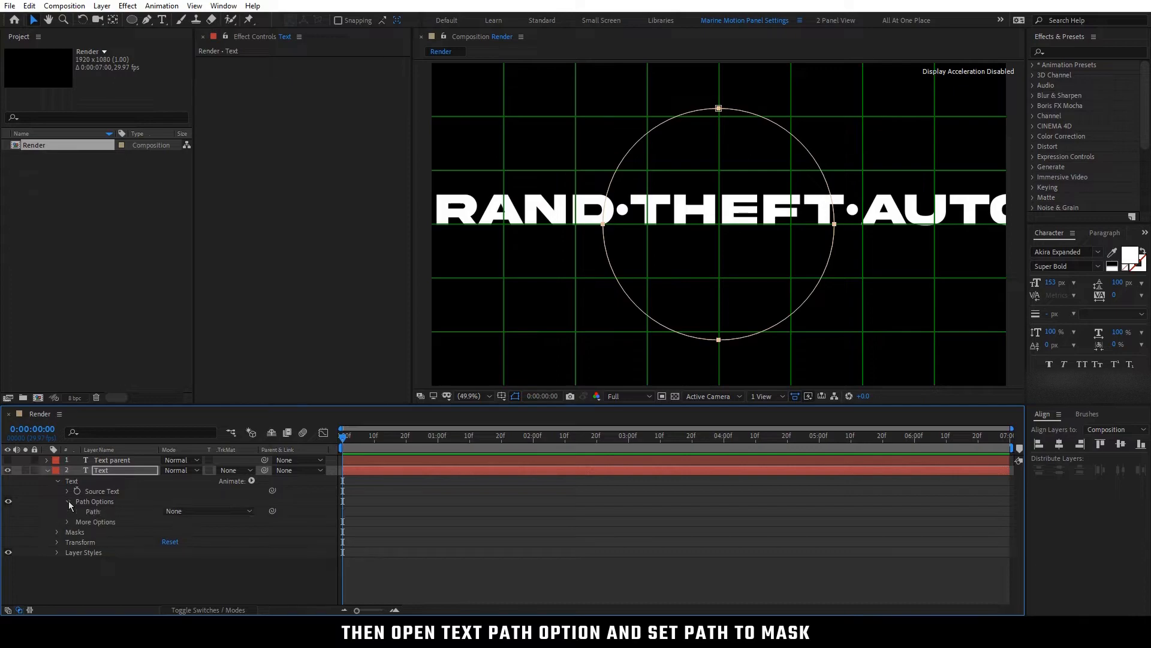
{"action": "left_click", "coordinate": [195, 511]}
{"action": "left_click", "coordinate": [203, 541]}
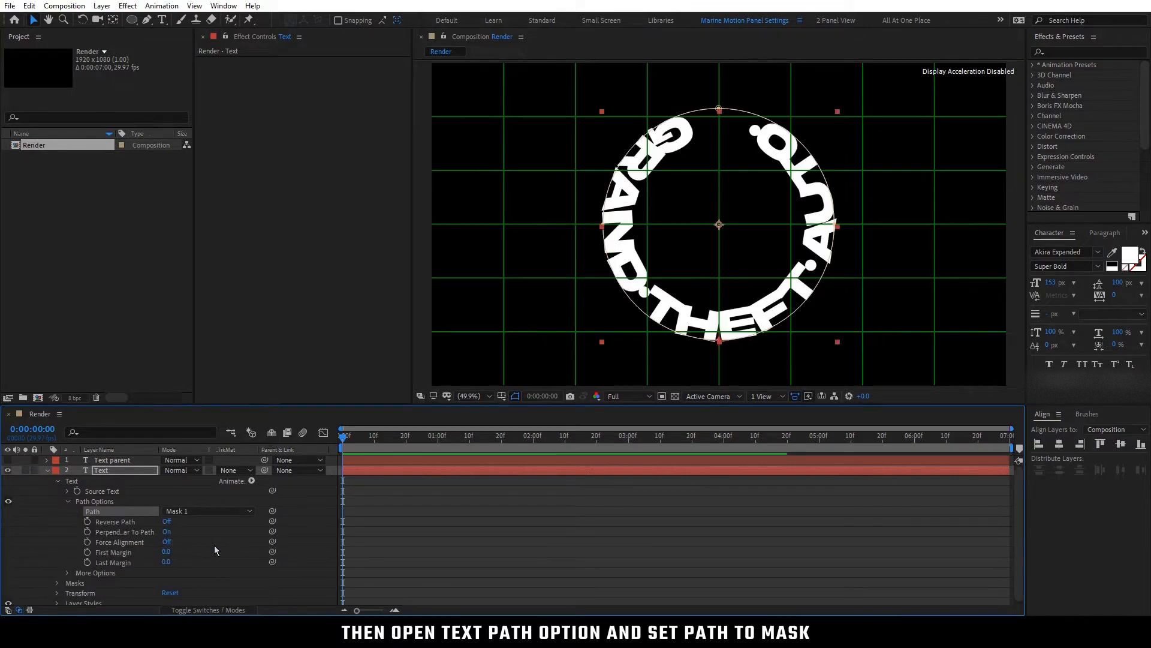
{"action": "left_click", "coordinate": [222, 546]}
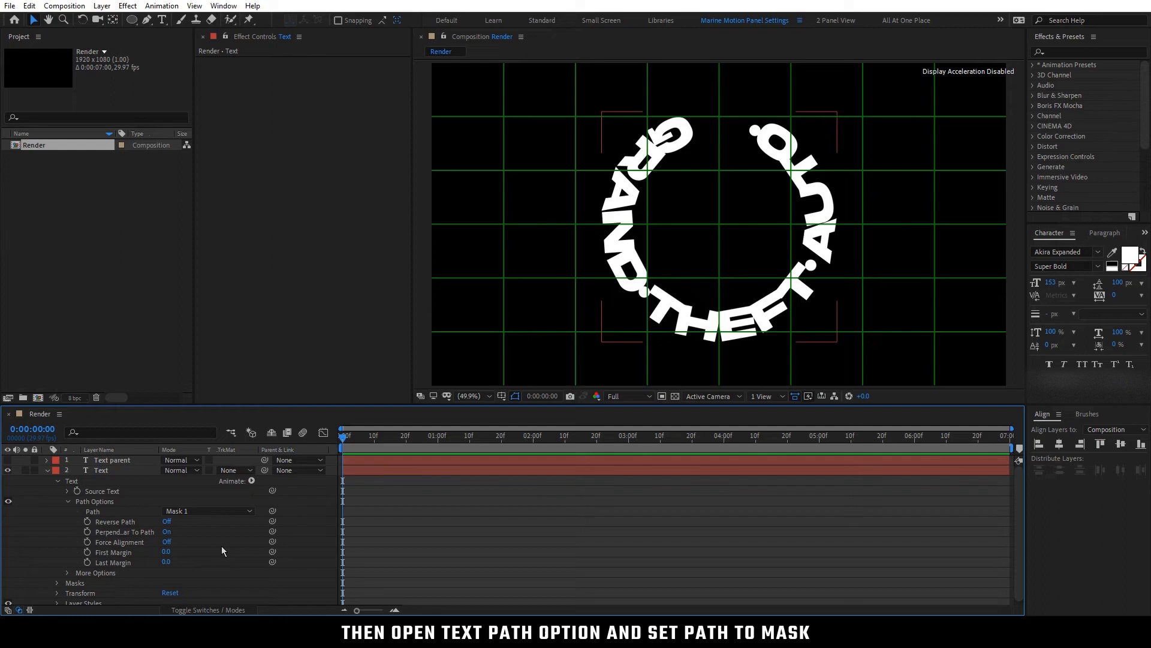
Turn on Reverse Path and Force Alignment for the Text layer, set First Margin to 20, and collapse the layer
{"action": "left_click", "coordinate": [167, 521]}
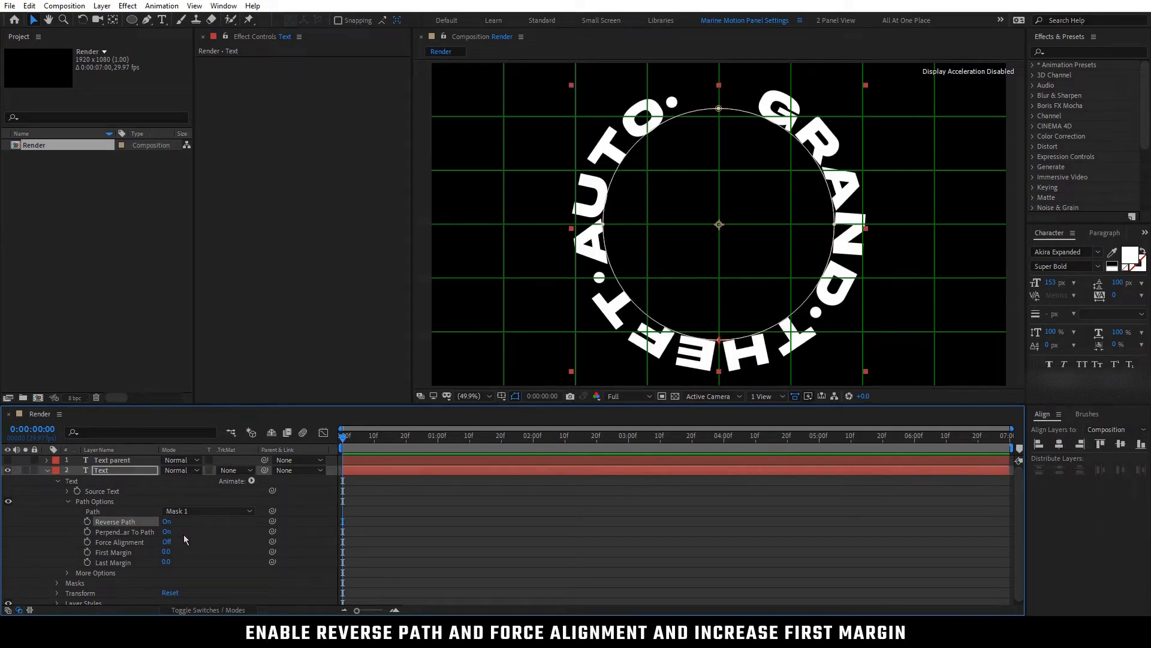
{"action": "left_click", "coordinate": [166, 542]}
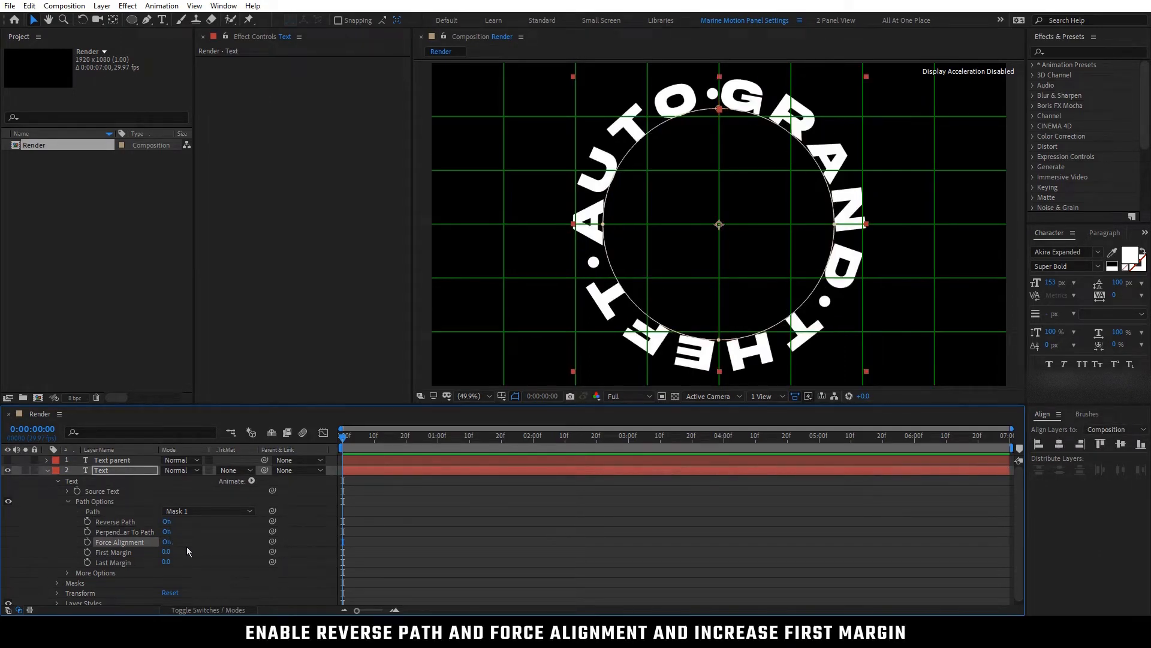
{"action": "left_click", "coordinate": [186, 546]}
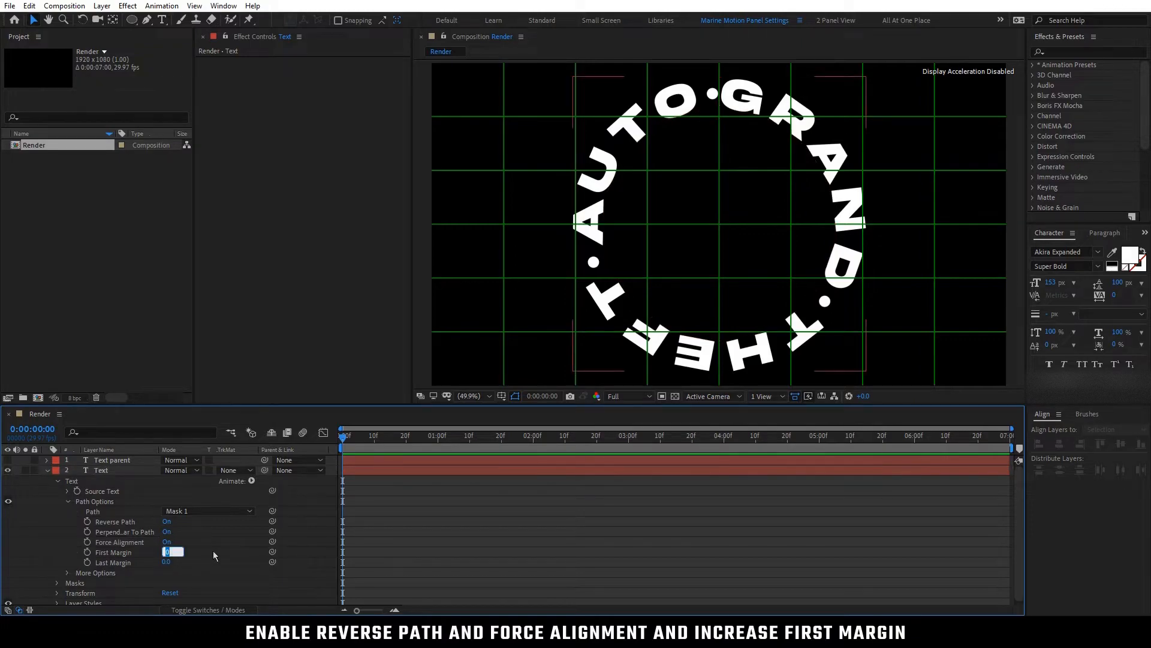
{"action": "type", "text": "20"}
{"action": "key", "text": "Return"}
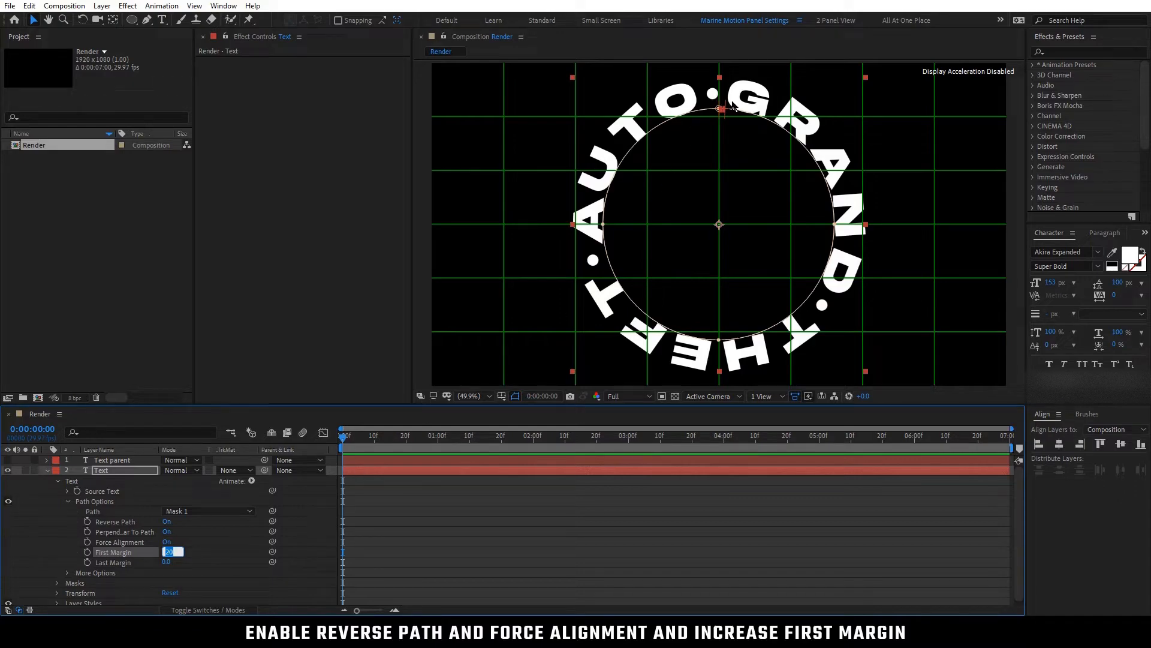
{"action": "left_click", "coordinate": [229, 543]}
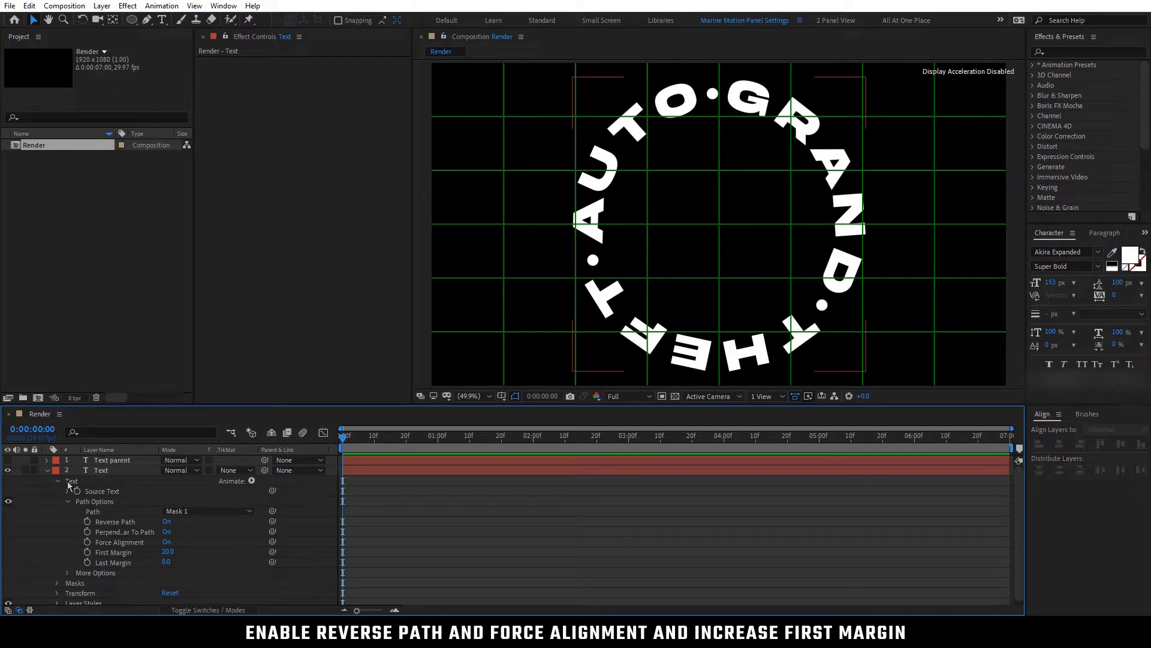
{"action": "left_click", "coordinate": [47, 470]}
Check the Text layer's anchor point against the composition center with the Pan Behind tool
{"action": "left_click", "coordinate": [108, 470]}
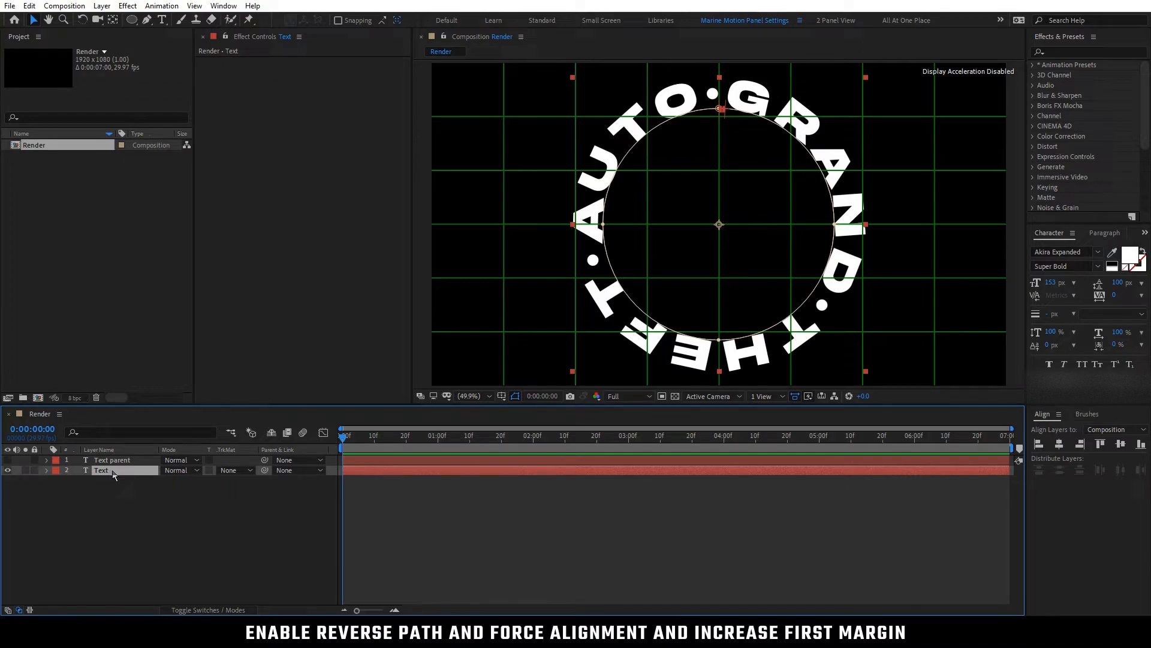
{"action": "left_click", "coordinate": [113, 19]}
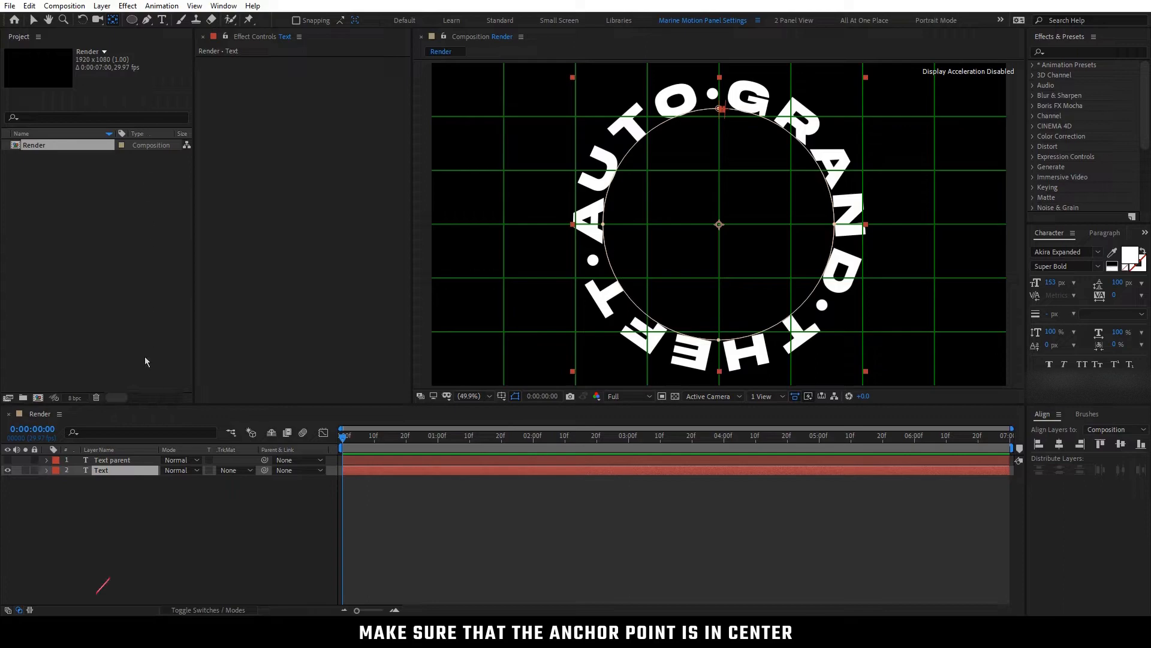
{"action": "left_click", "coordinate": [122, 474]}
With no layer selected, draw a centered circle shape along the text's outer edge, about 90% of the frame height, and collapse the new layer
{"action": "left_click", "coordinate": [132, 493]}
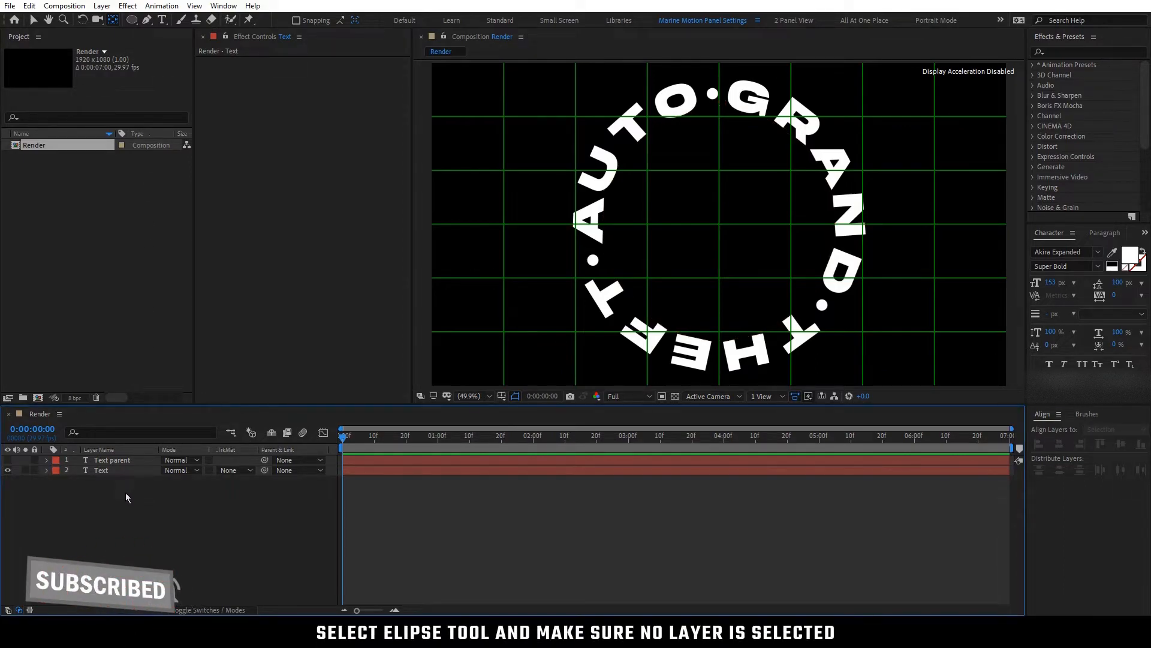
{"action": "left_click", "coordinate": [132, 21]}
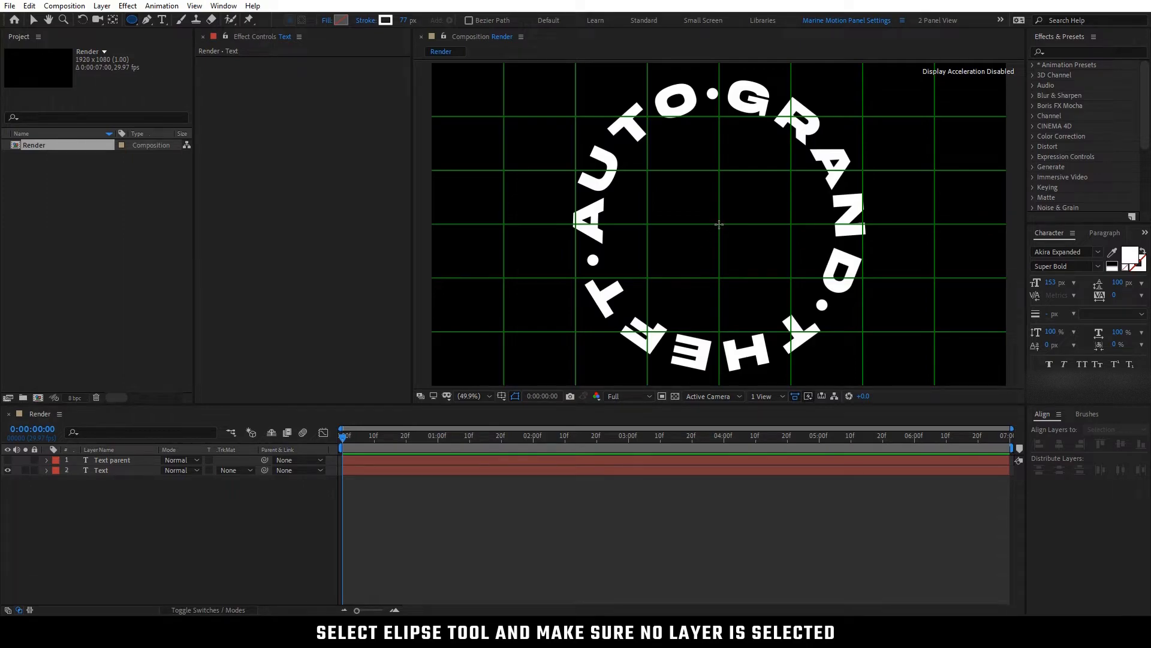
{"action": "left_click_drag", "start_coordinate": [719, 223], "coordinate": [856, 368]}
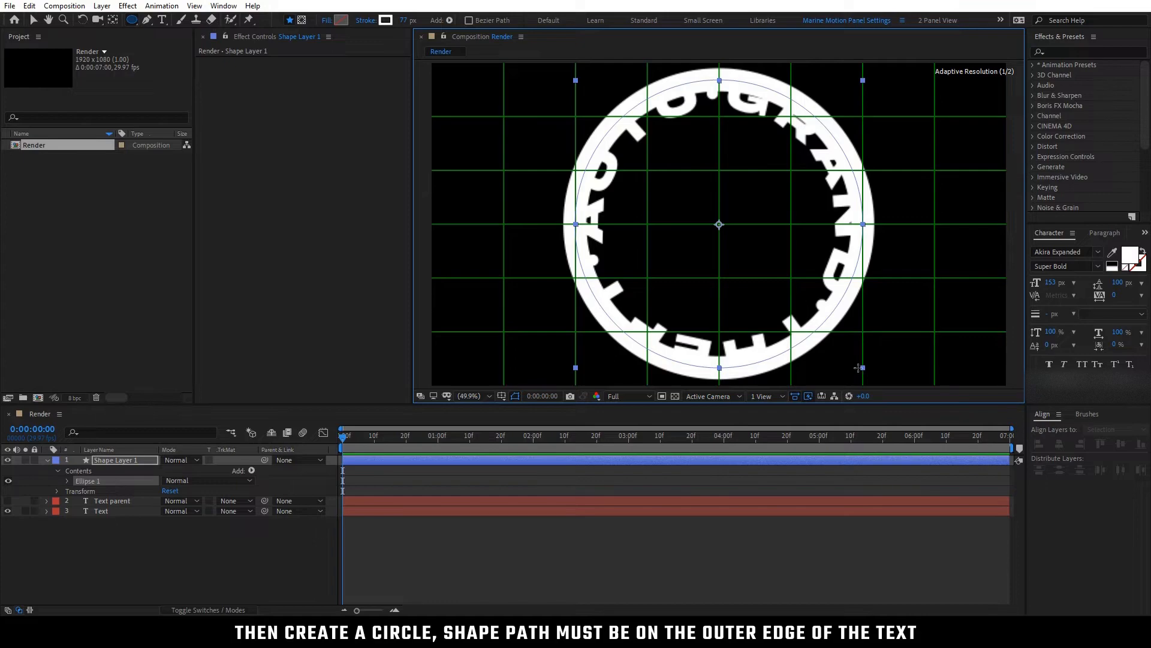
{"action": "left_click_drag", "start_coordinate": [859, 368], "coordinate": [859, 368]}
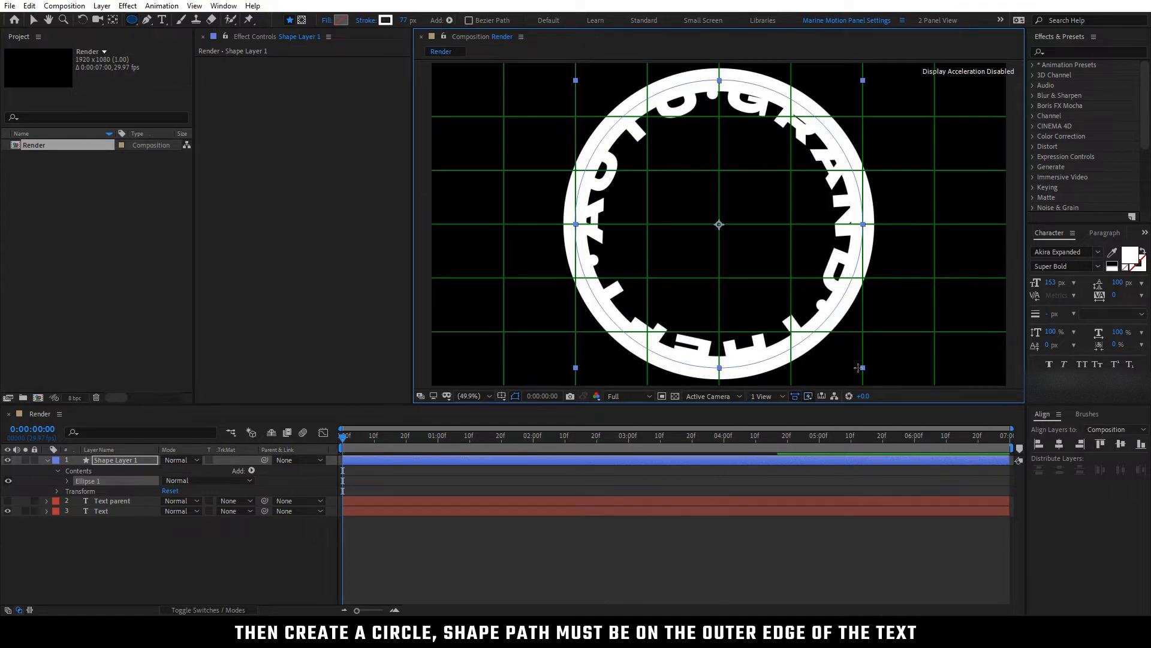
{"action": "key", "text": "v"}
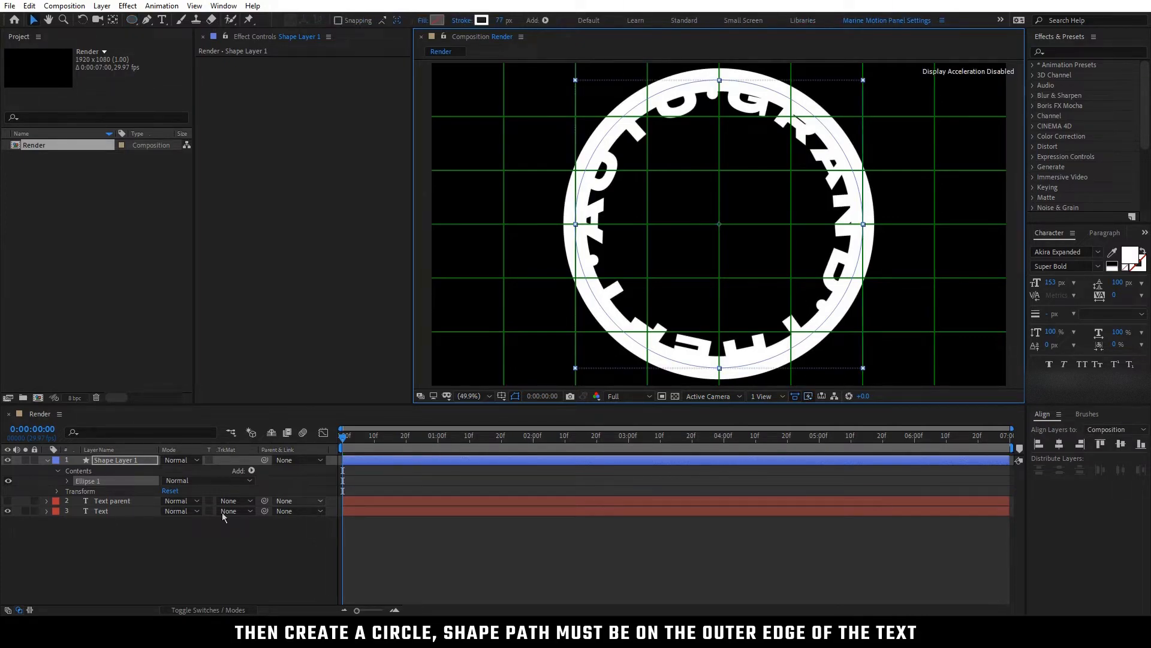
{"action": "left_click", "coordinate": [85, 533]}
{"action": "left_click", "coordinate": [45, 461]}
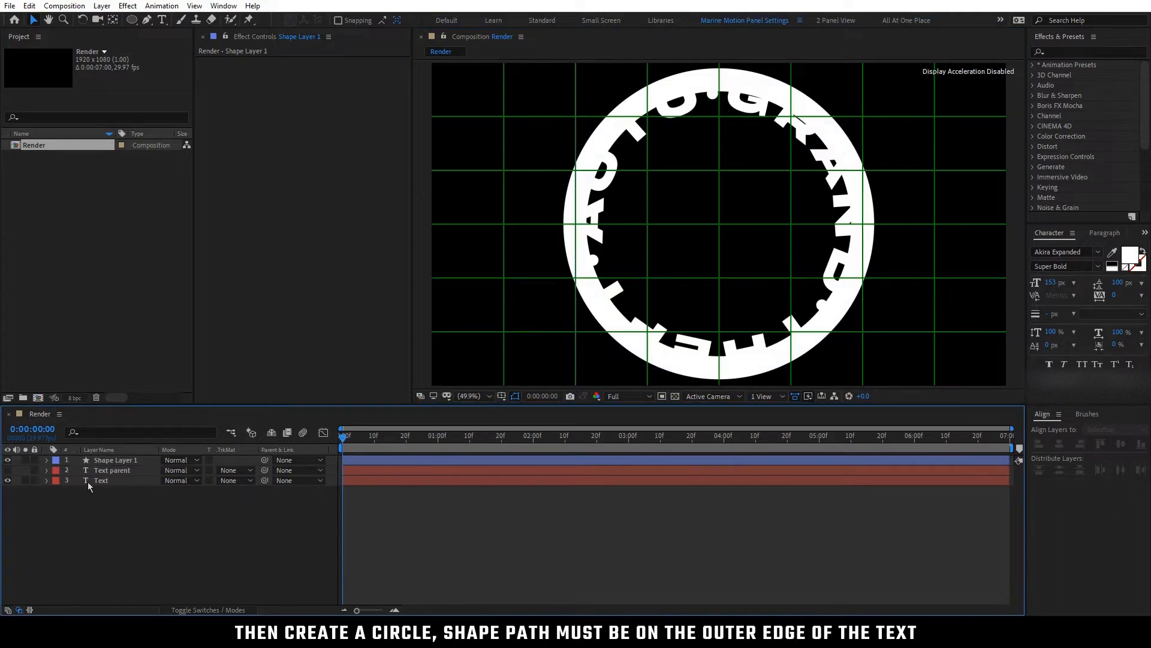
Apply the Fill effect to Shape Layer 1 and set its color to black (000000)
{"action": "left_click", "coordinate": [1099, 51]}
{"action": "type", "text": "fill"}
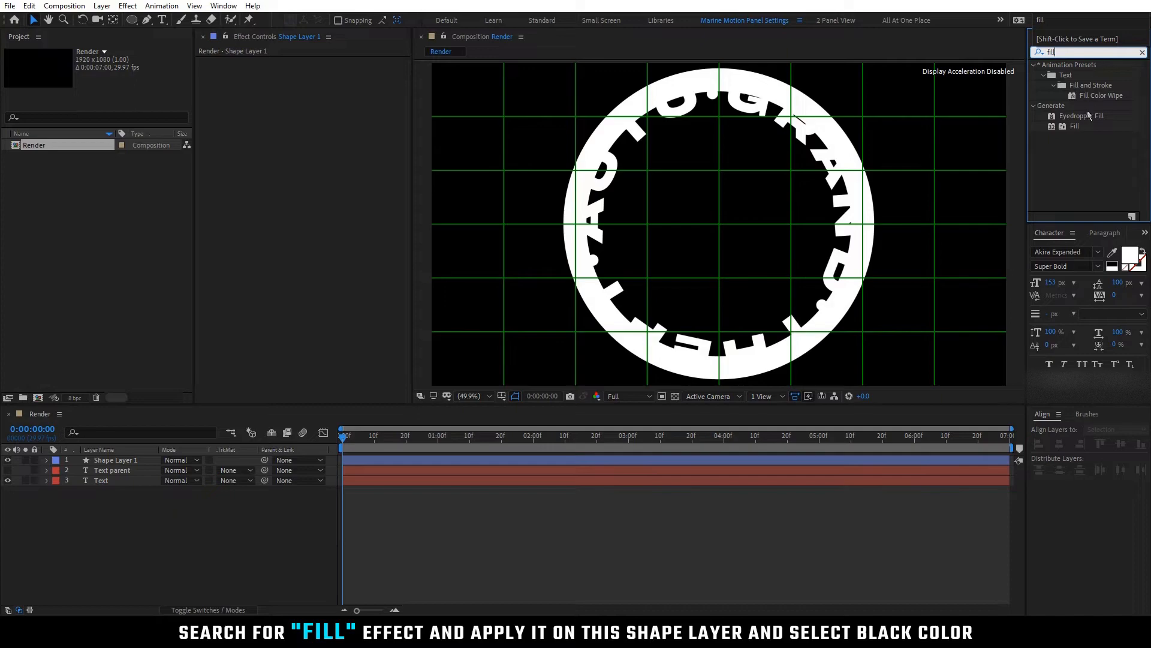
{"action": "left_click", "coordinate": [1084, 127]}
{"action": "left_click_drag", "start_coordinate": [1084, 126], "coordinate": [129, 459]}
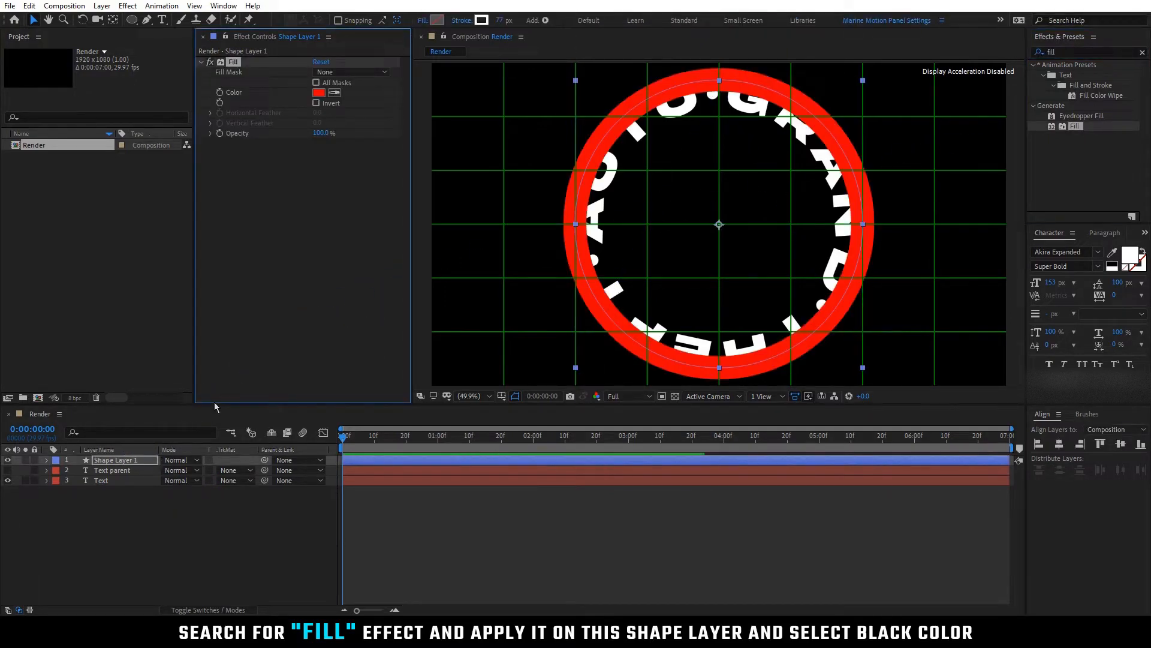
{"action": "left_click", "coordinate": [318, 92]}
{"action": "left_click_drag", "start_coordinate": [89, 256], "coordinate": [60, 291]}
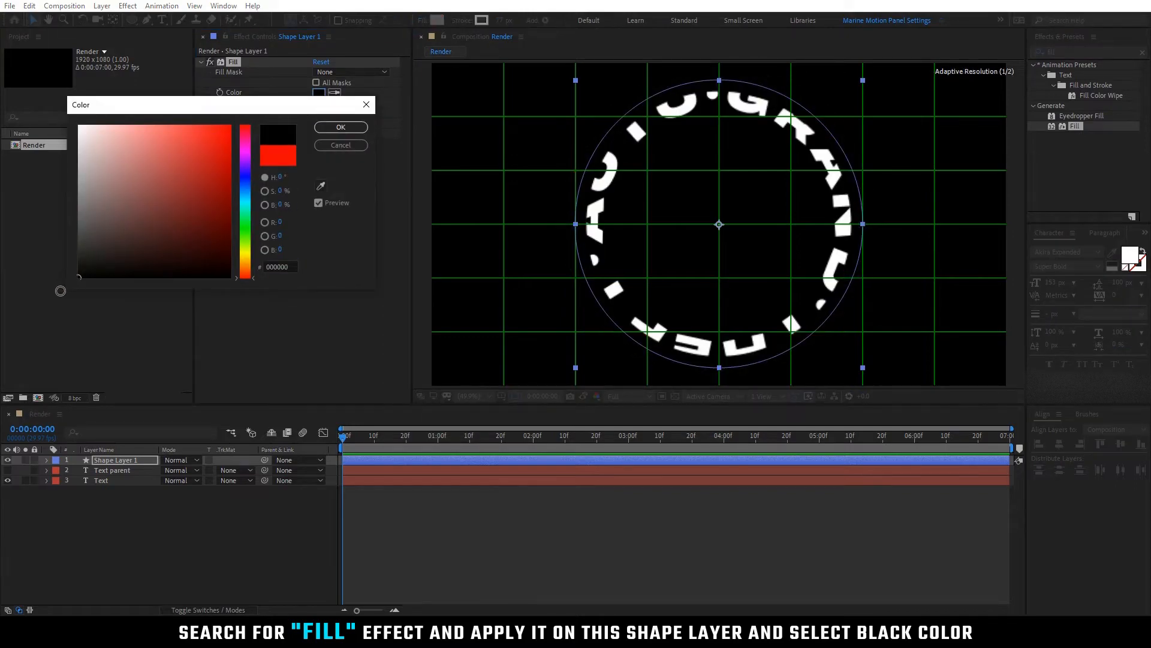
{"action": "left_click", "coordinate": [340, 127]}
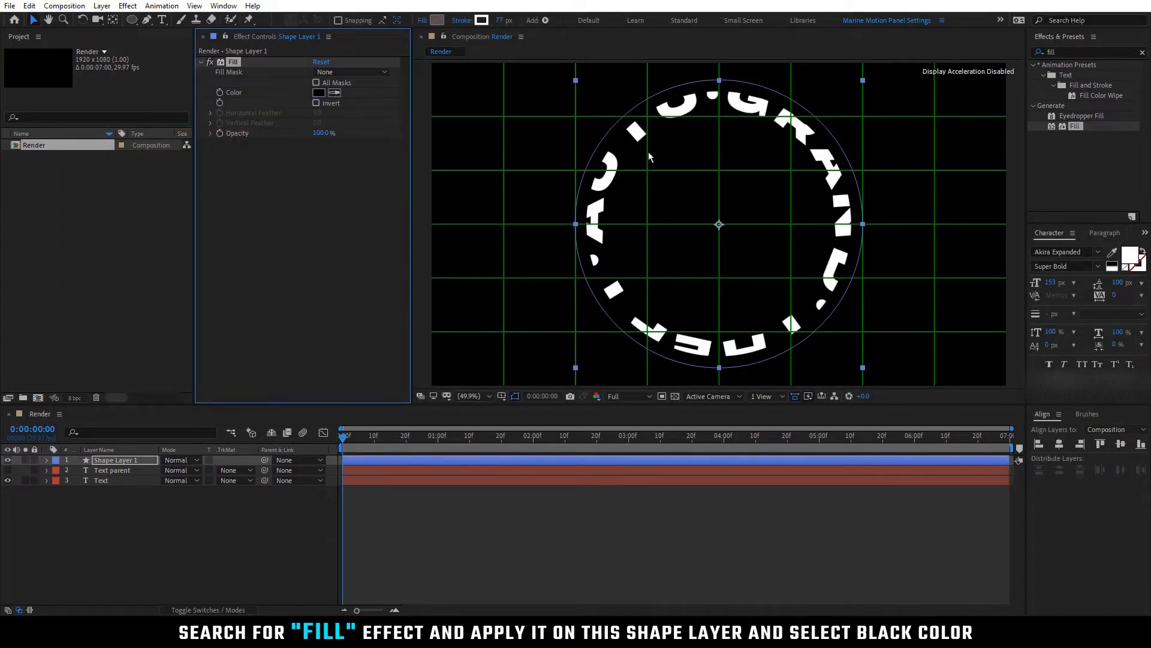
Add the Fast Box Blur effect to Shape Layer 1 with a Blur Radius of 15
{"action": "left_click_drag", "start_coordinate": [1064, 51], "coordinate": [1015, 56]}
{"action": "type", "text": "fast"}
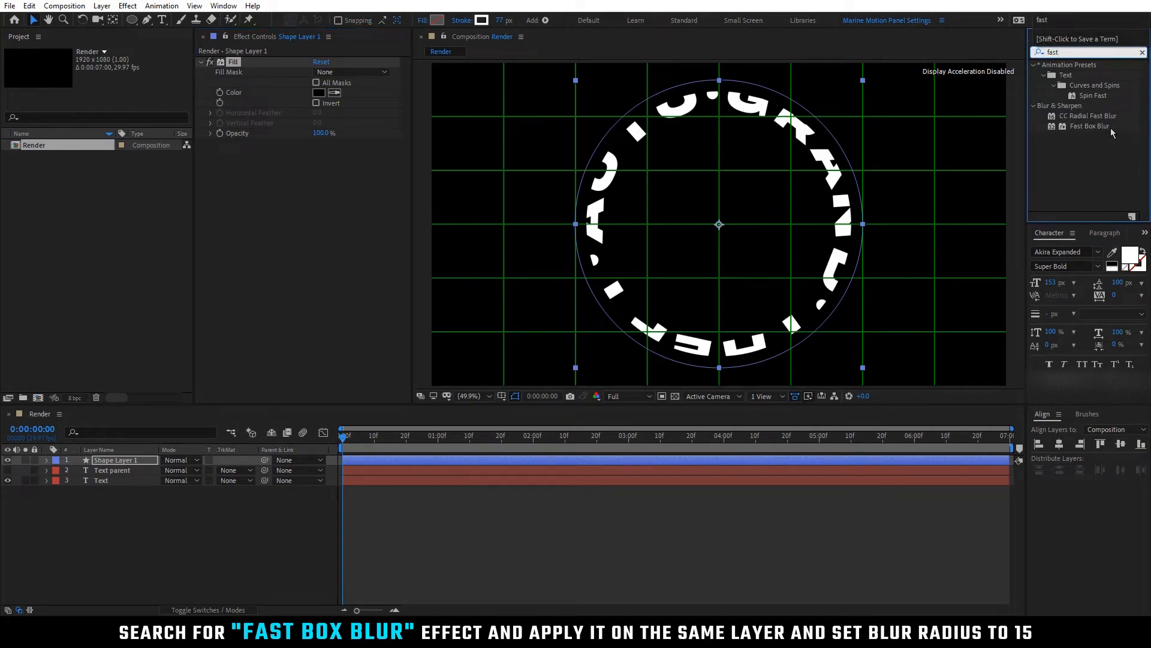
{"action": "left_click_drag", "start_coordinate": [1112, 132], "coordinate": [336, 185]}
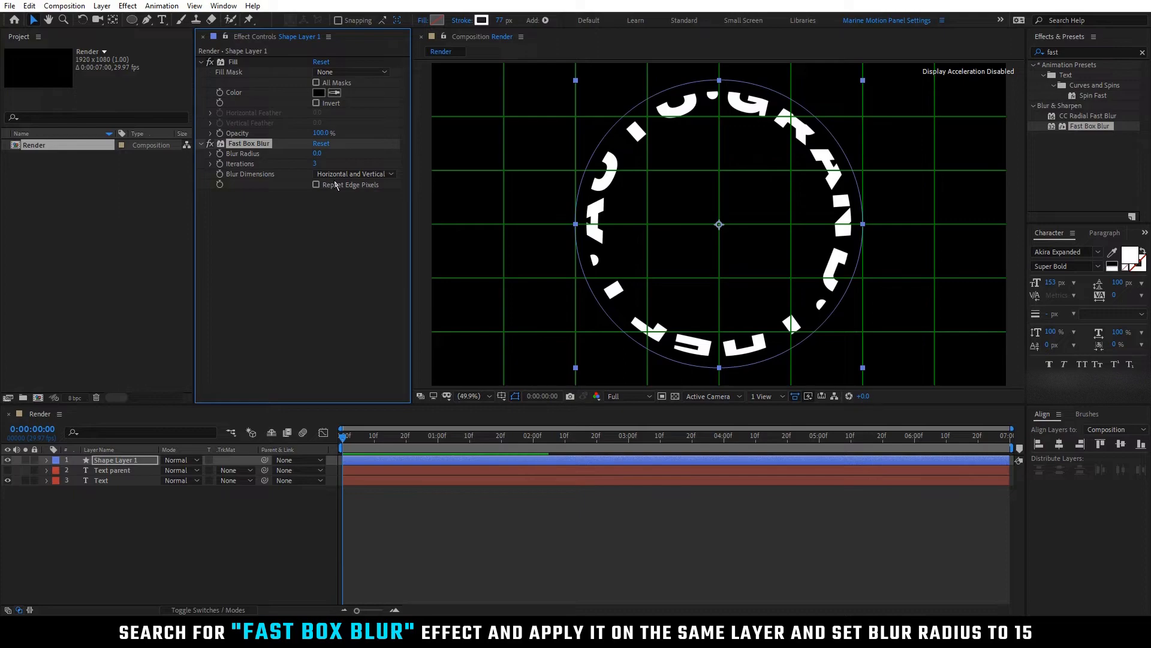
{"action": "left_click", "coordinate": [318, 154]}
{"action": "type", "text": "15"}
{"action": "key", "text": "Return"}
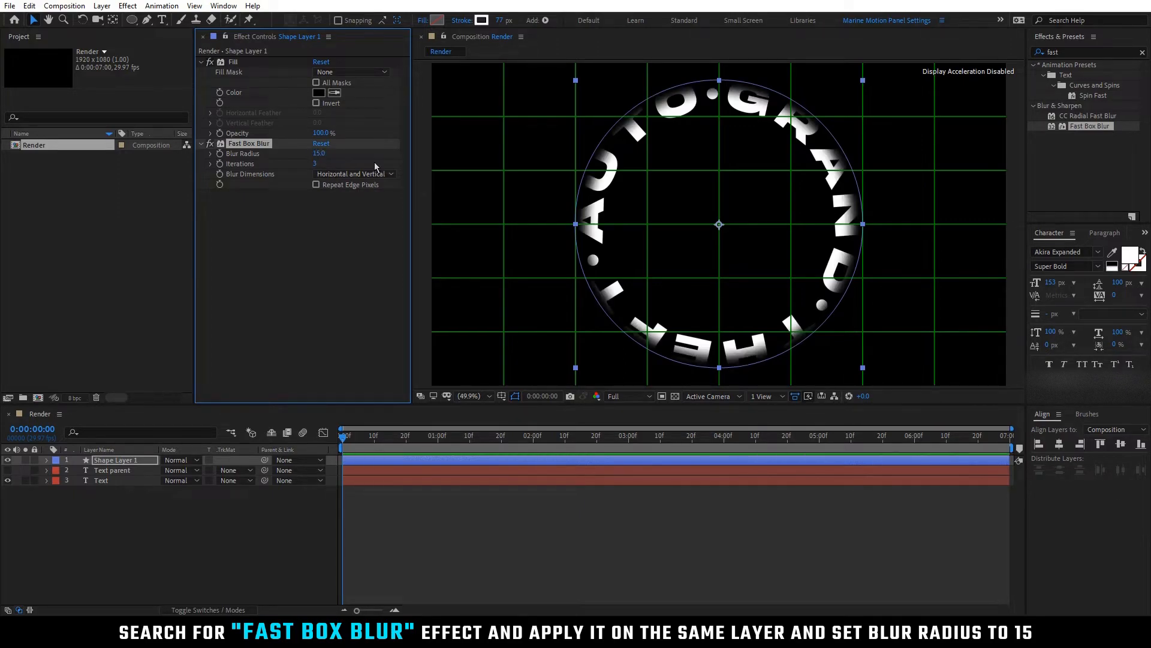
{"action": "left_click", "coordinate": [209, 531]}
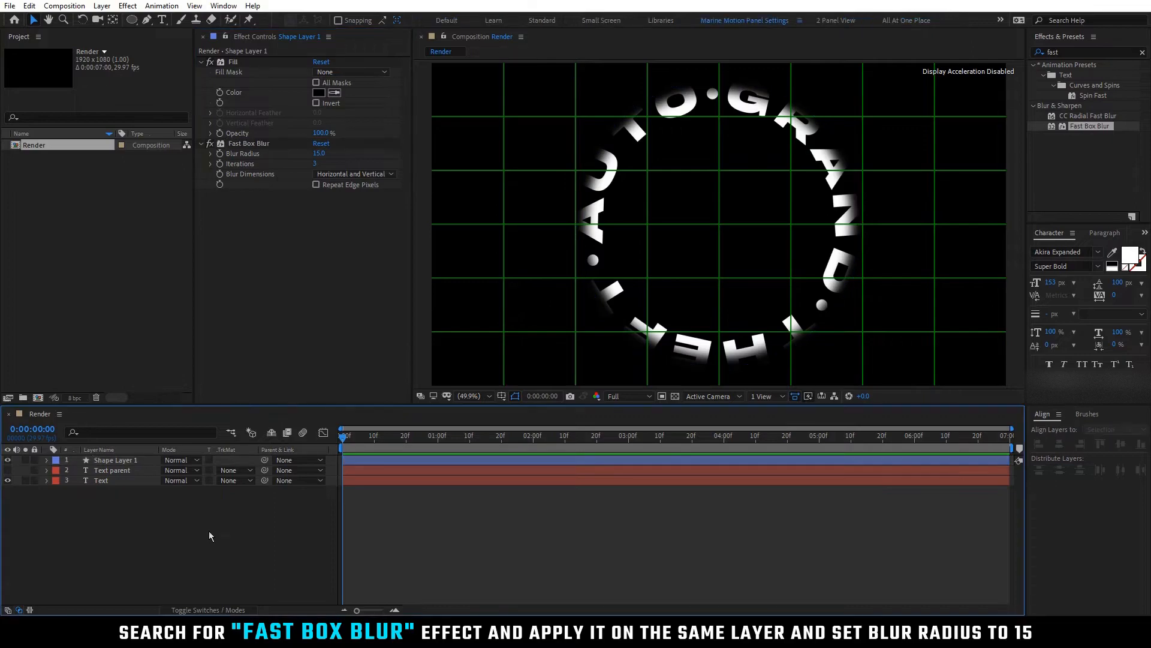
Hide the proportional grid over the composition
{"action": "left_click", "coordinate": [516, 396]}
{"action": "left_click", "coordinate": [509, 435]}
{"action": "left_click", "coordinate": [193, 510]}
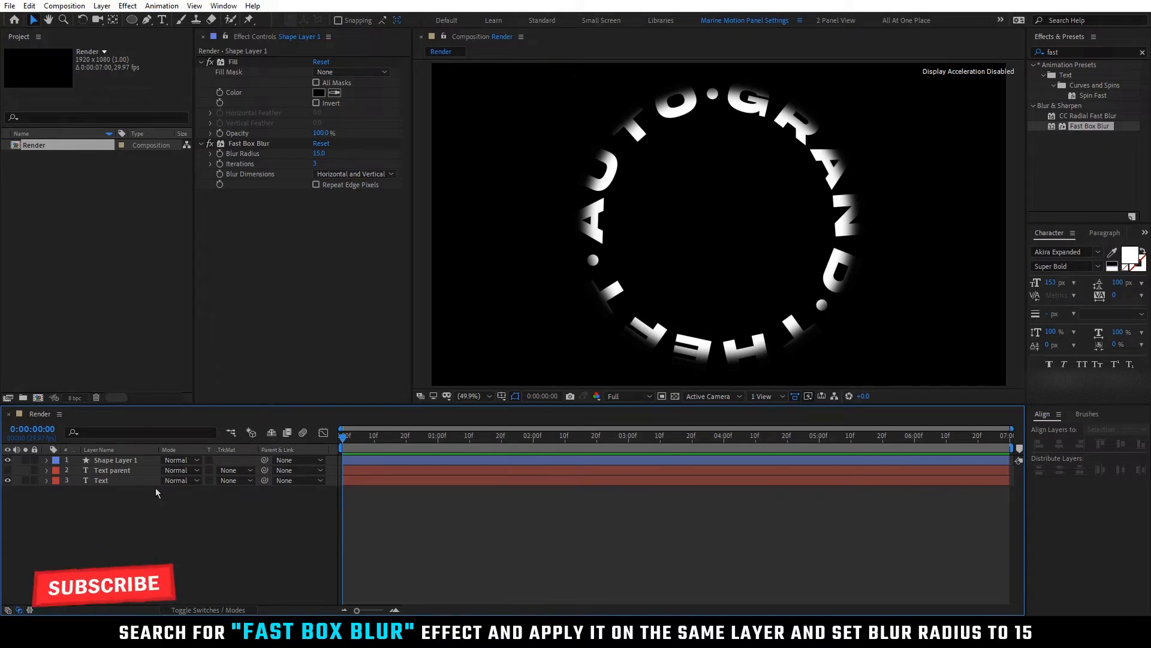
Place Shape Layer 1 directly above the Text layer and set the Text layer's track matte to Alpha Inverted Matte "Shape Layer 1"
{"action": "left_click", "coordinate": [138, 460]}
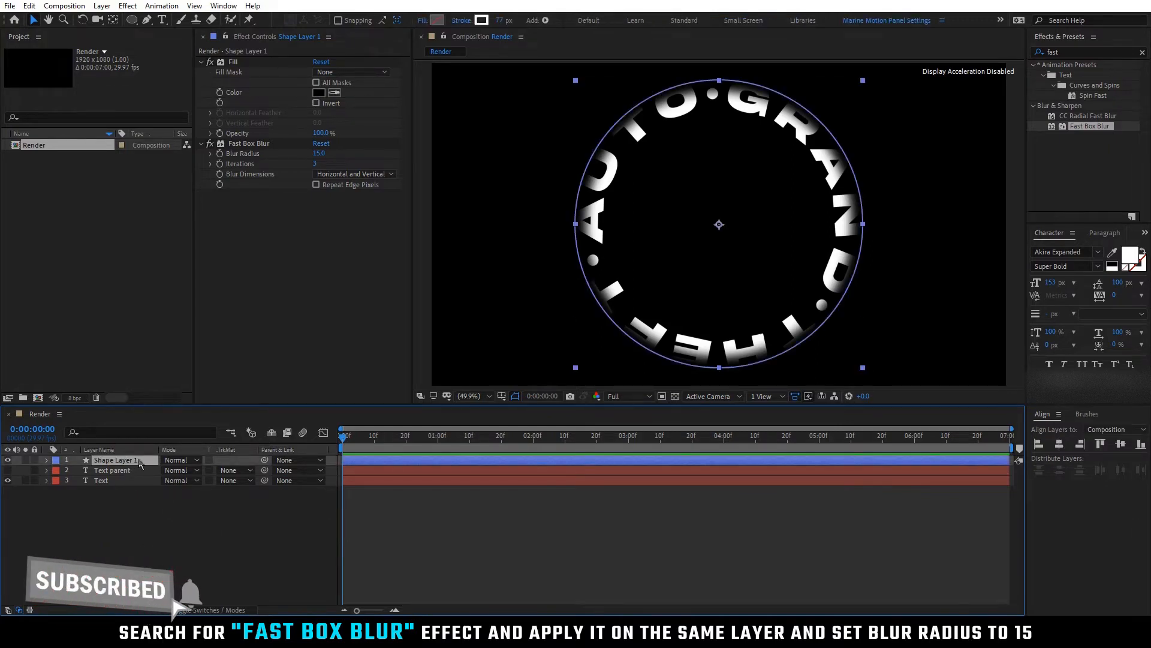
{"action": "mouse_move", "coordinate": [139, 461]}
{"action": "left_mouse_down"}
{"action": "mouse_move", "coordinate": [146, 483]}
{"action": "mouse_move", "coordinate": [141, 473]}
{"action": "left_mouse_up"}
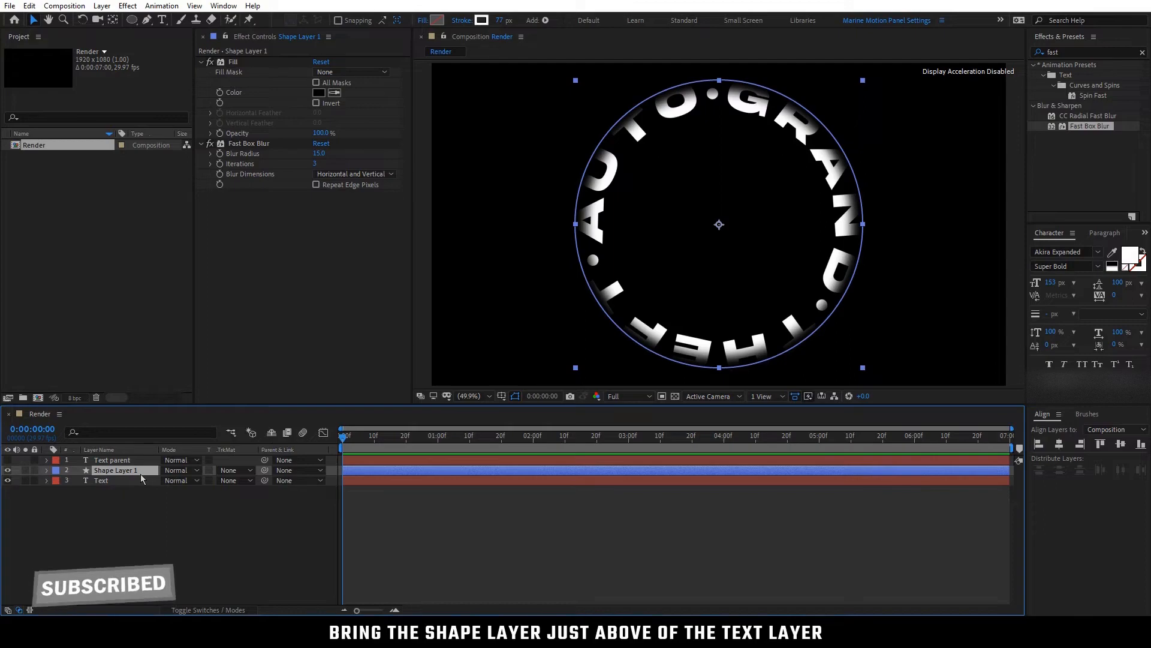
{"action": "left_click", "coordinate": [107, 481]}
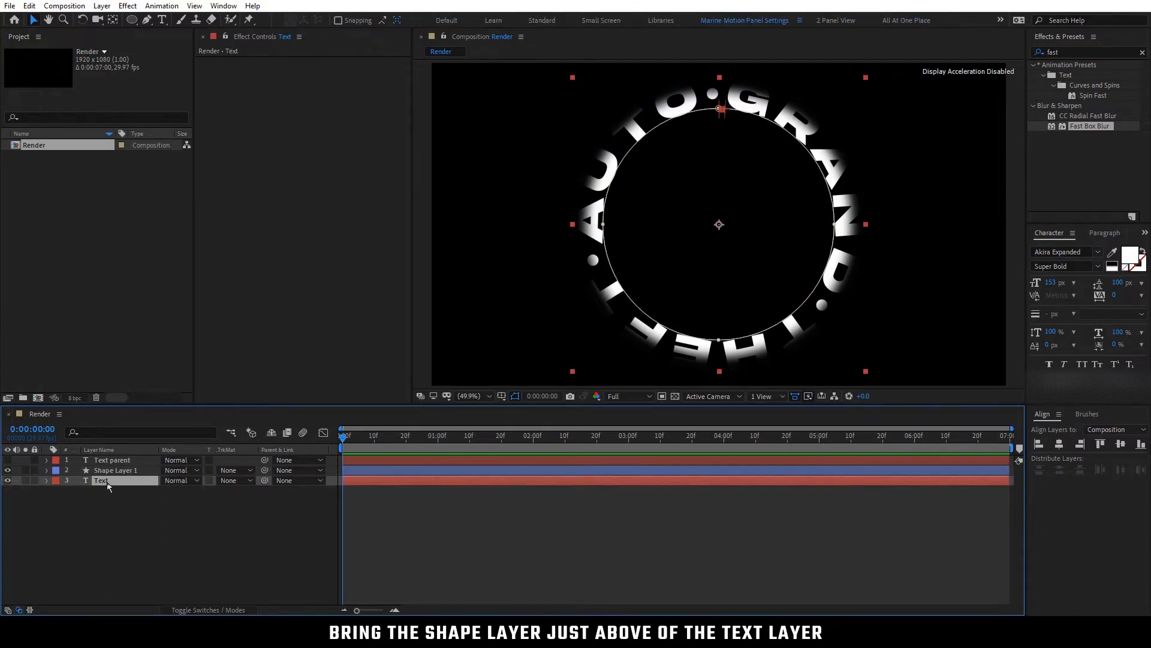
{"action": "left_click", "coordinate": [247, 480]}
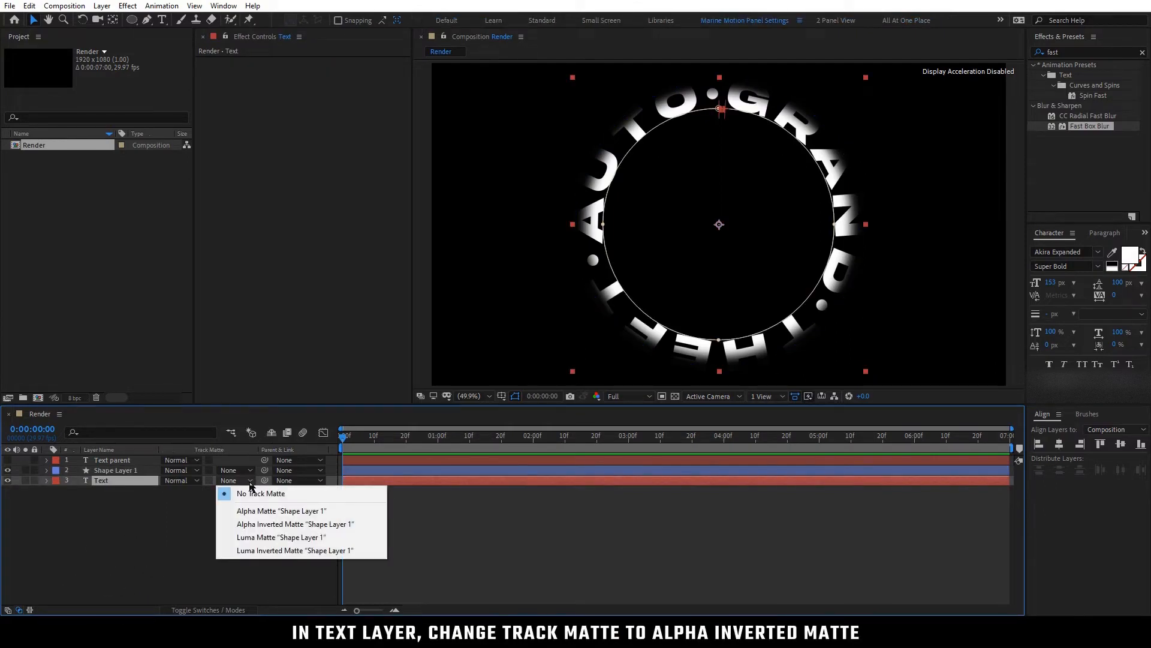
{"action": "left_click", "coordinate": [269, 525]}
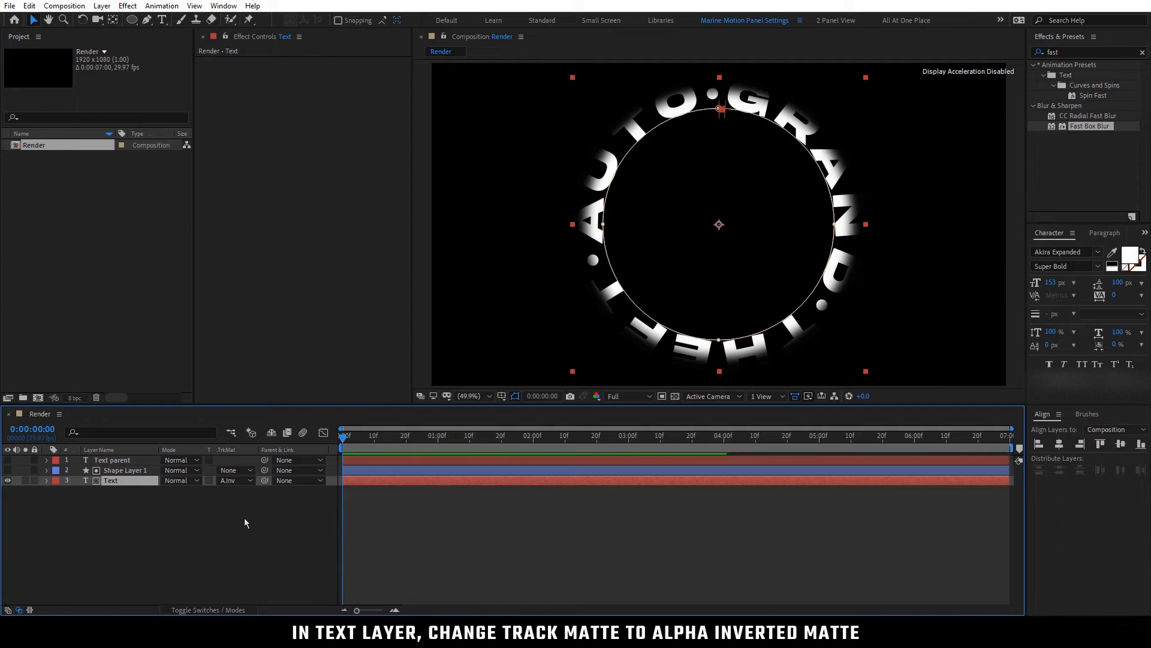
{"action": "left_click", "coordinate": [243, 519]}
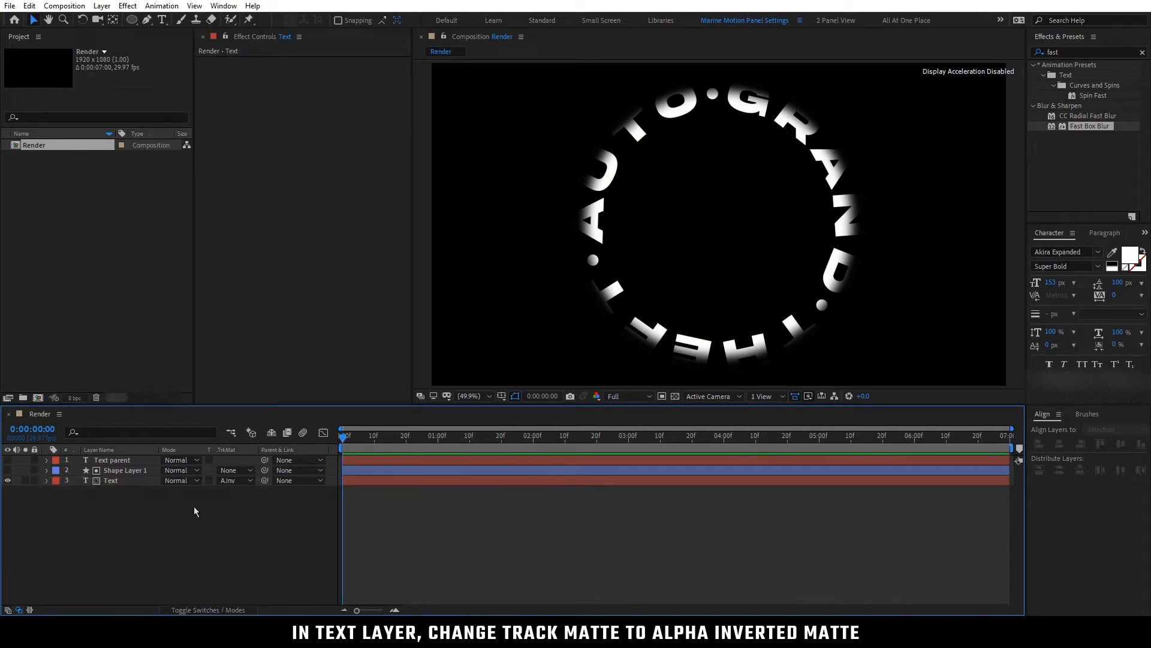
Add a Rotation keyframe to the Text layer at the first frame
{"action": "left_click", "coordinate": [113, 482]}
{"action": "key", "text": "r"}
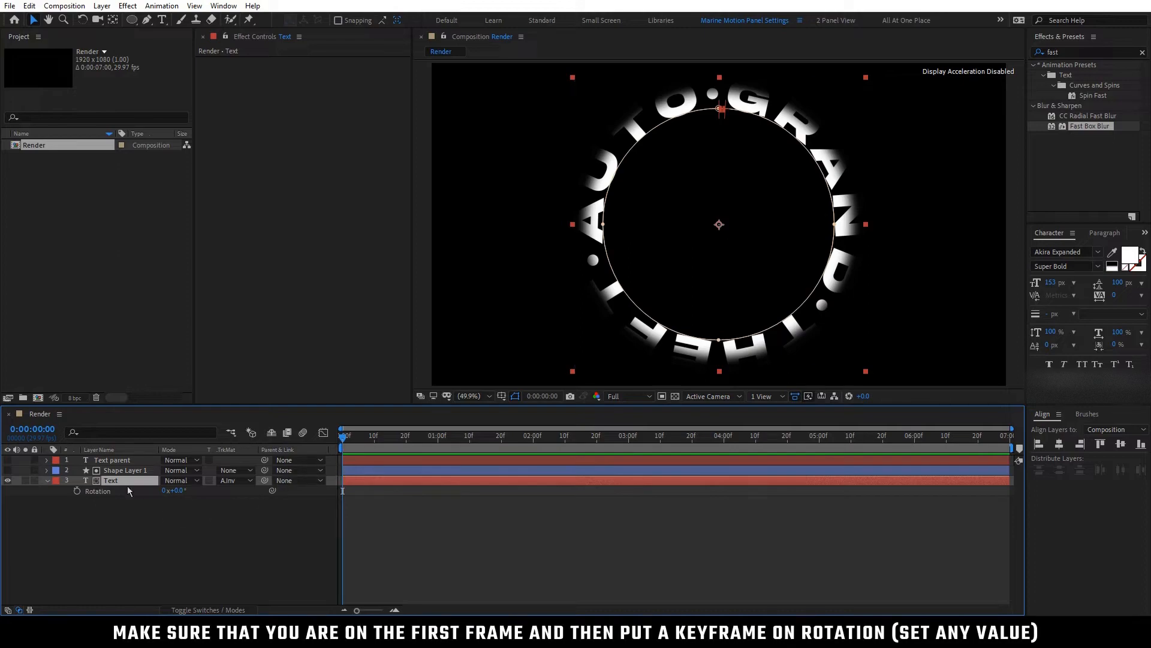
{"action": "left_click", "coordinate": [77, 491]}
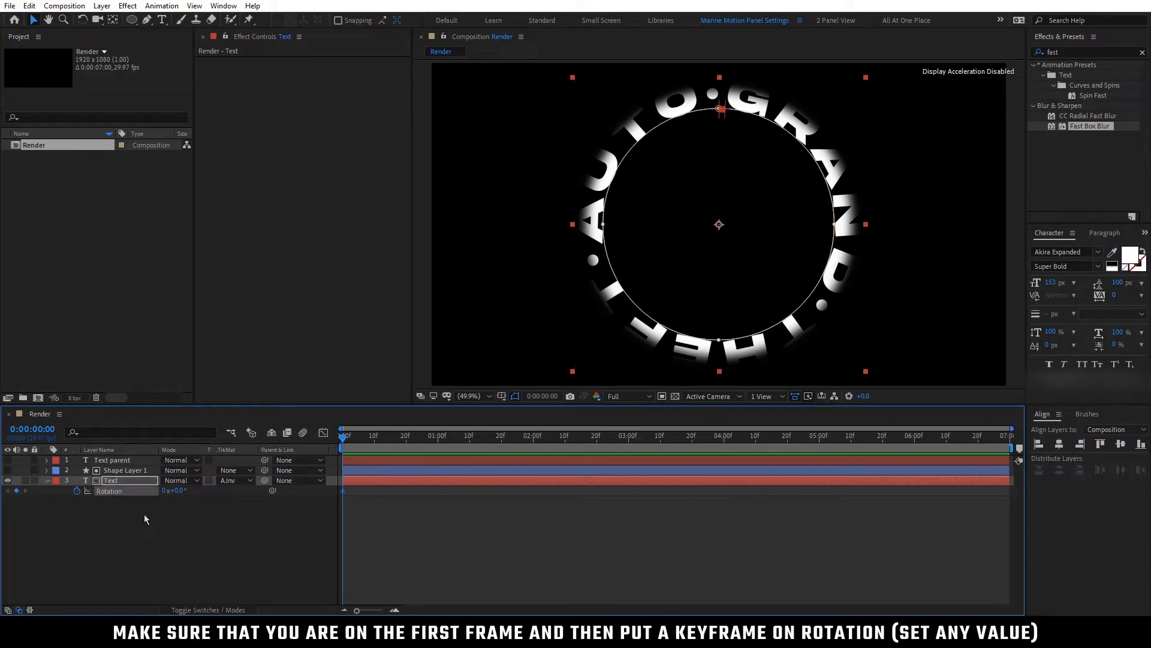
Add a second Rotation keyframe of -135° to the Text layer at 0:00:03:00
{"action": "left_click_drag", "start_coordinate": [182, 491], "coordinate": [183, 492]}
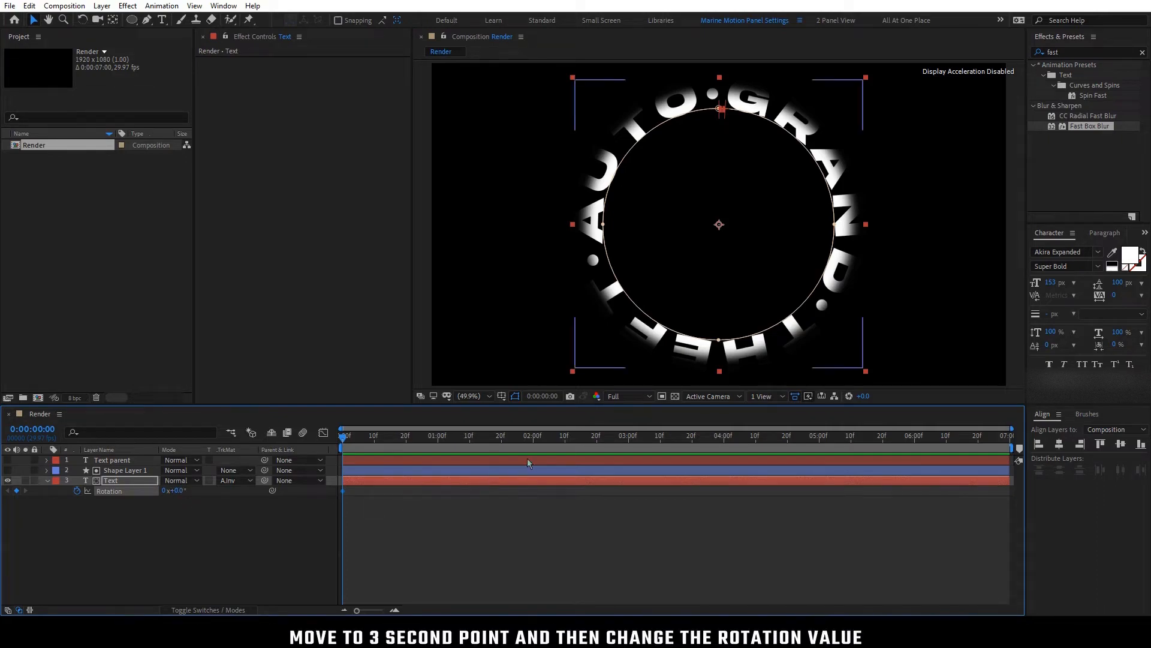
{"action": "left_click", "coordinate": [628, 447]}
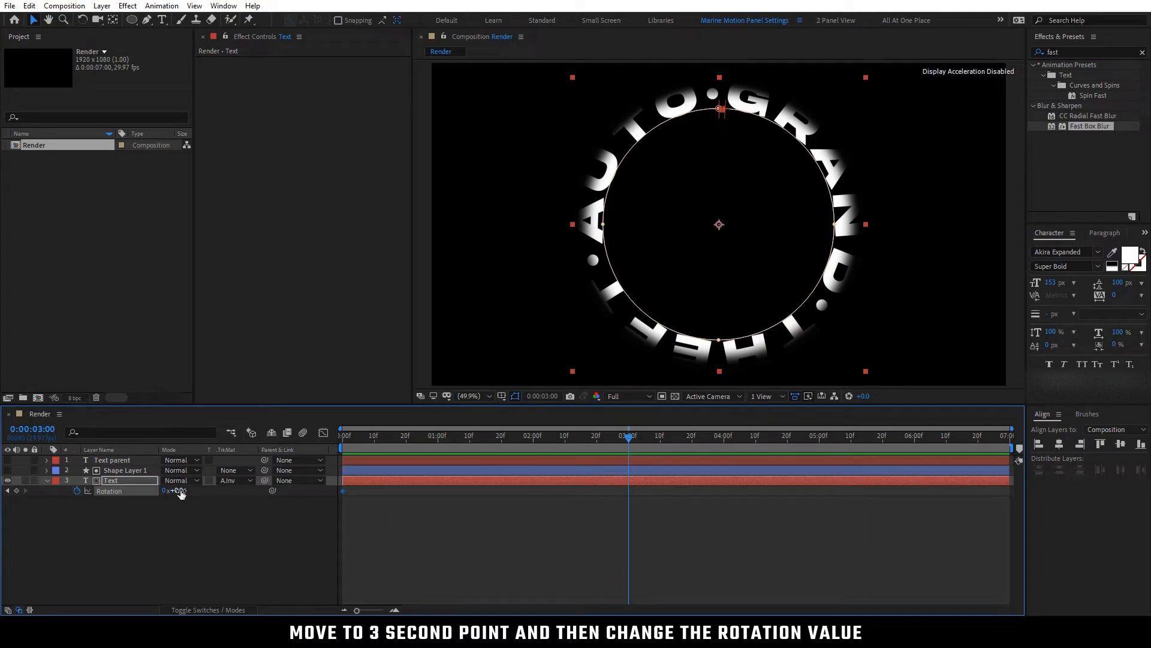
{"action": "left_click", "coordinate": [196, 526]}
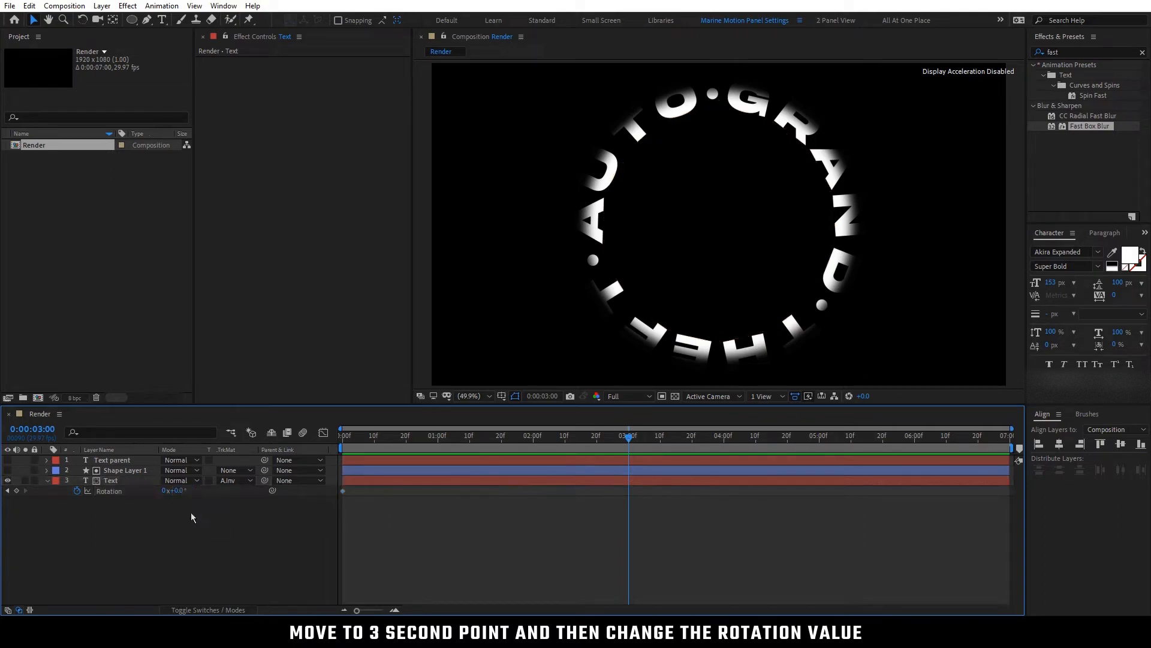
{"action": "left_click_drag", "start_coordinate": [175, 491], "coordinate": [106, 500]}
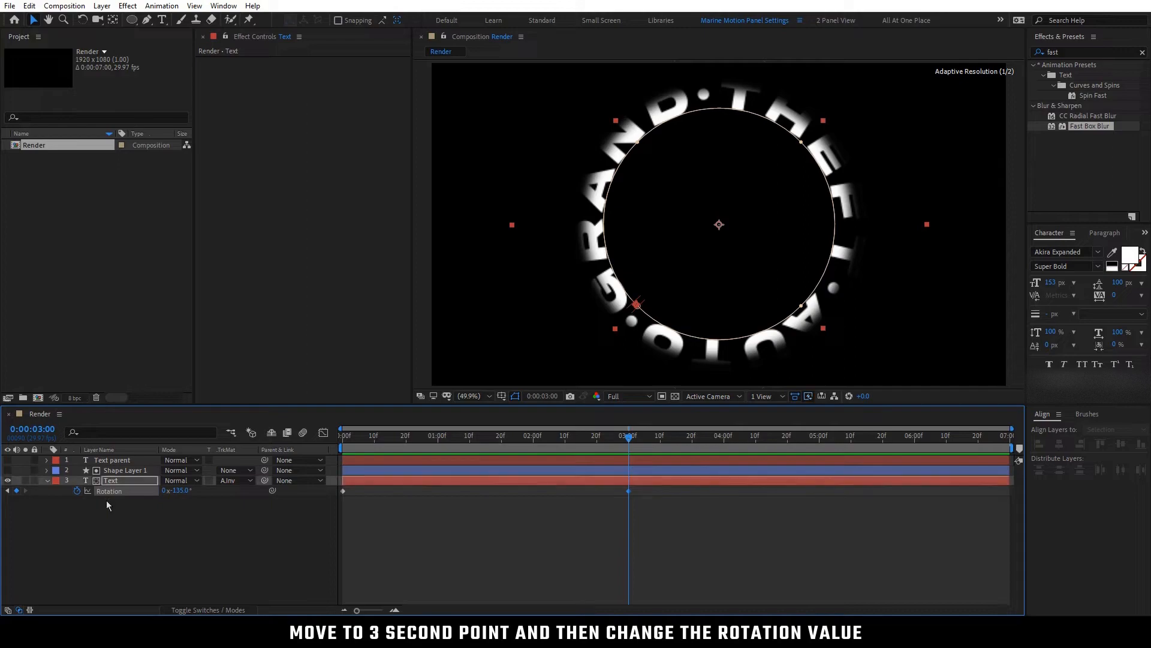
{"action": "left_click", "coordinate": [145, 528]}
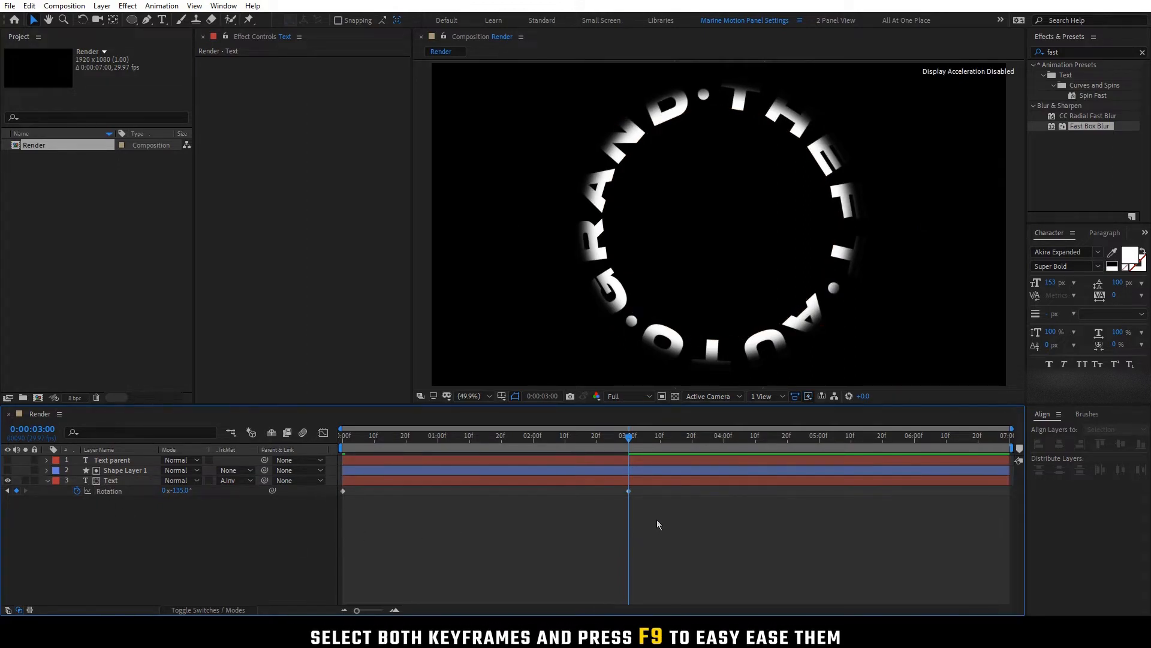
Apply Easy Ease to both Rotation keyframes and extend their speed-graph handles toward each other for a sharp speed peak midway
{"action": "left_click_drag", "start_coordinate": [655, 519], "coordinate": [315, 475]}
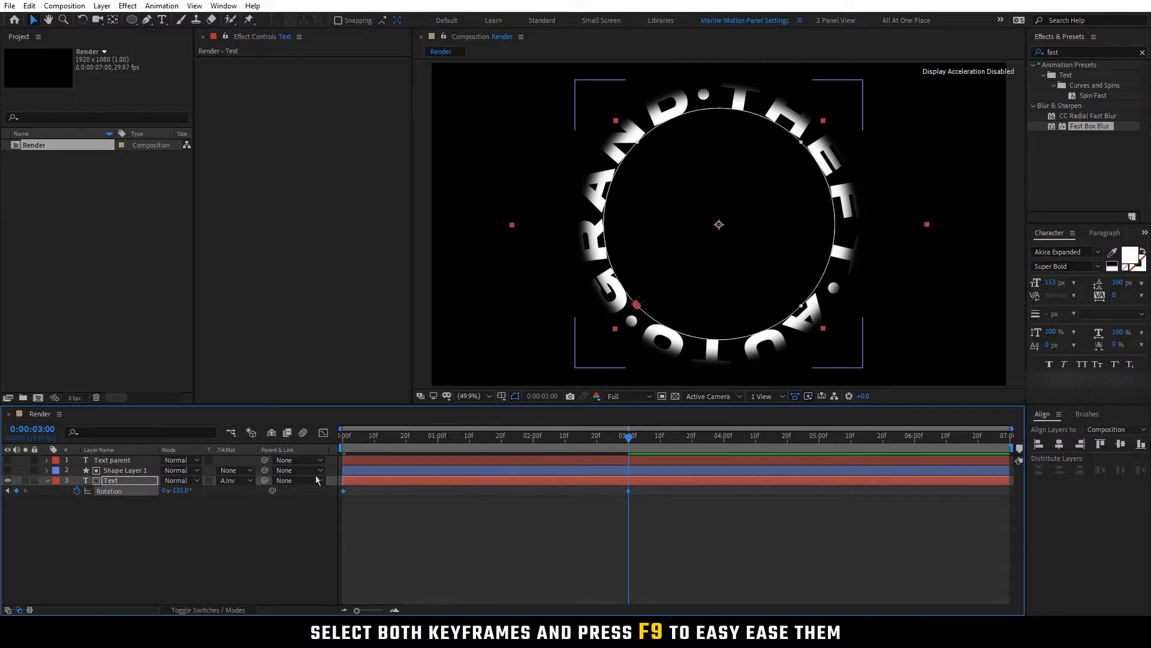
{"action": "key", "text": "F9"}
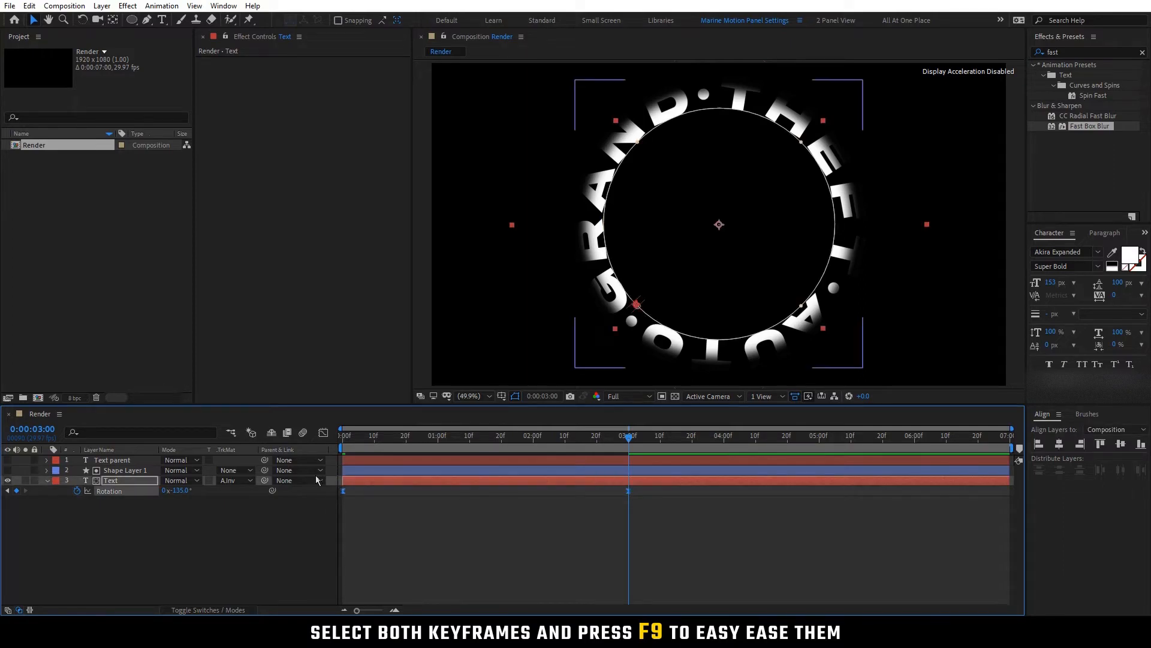
{"action": "left_click", "coordinate": [323, 433]}
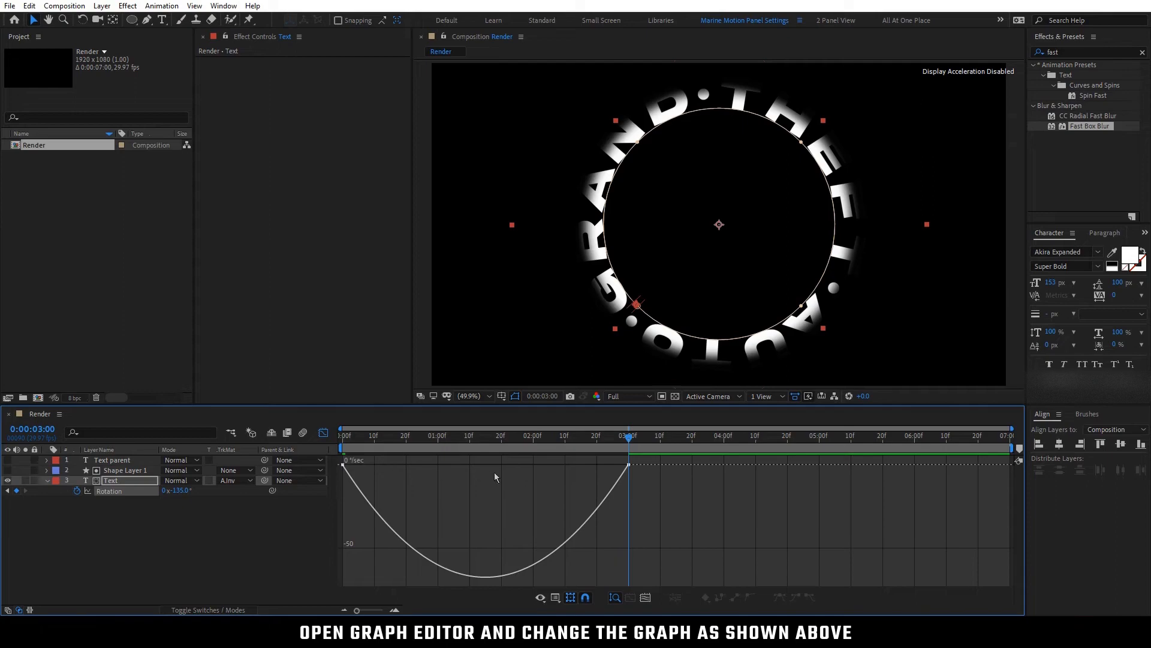
{"action": "left_click_drag", "start_coordinate": [649, 483], "coordinate": [502, 466]}
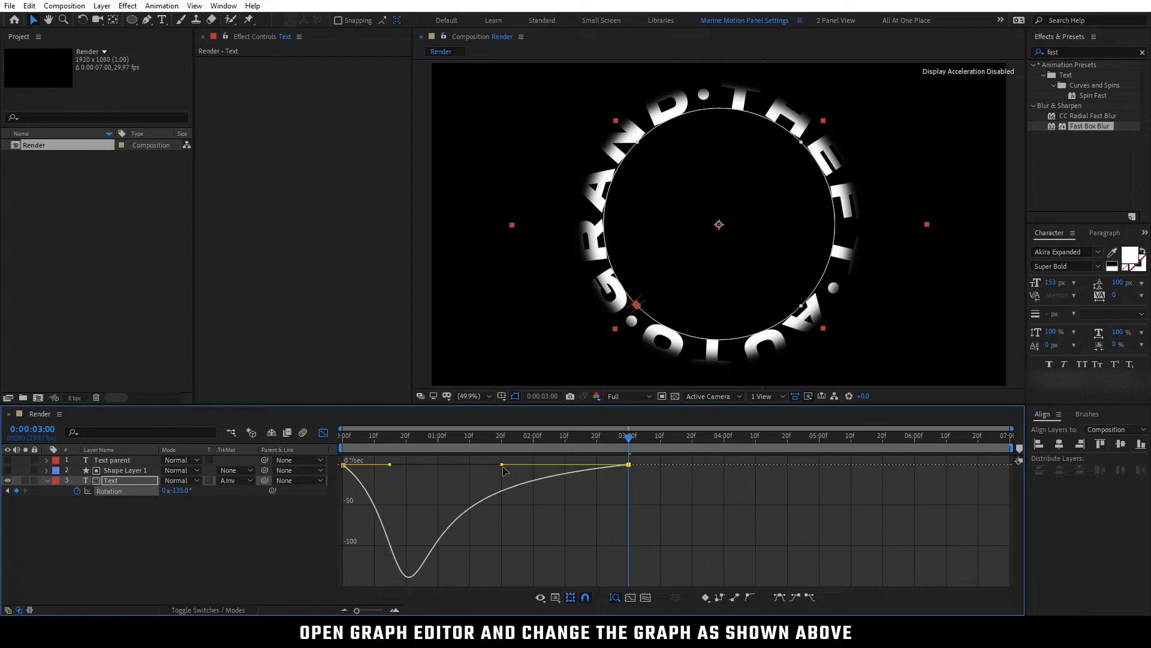
{"action": "left_click_drag", "start_coordinate": [390, 465], "coordinate": [469, 466]}
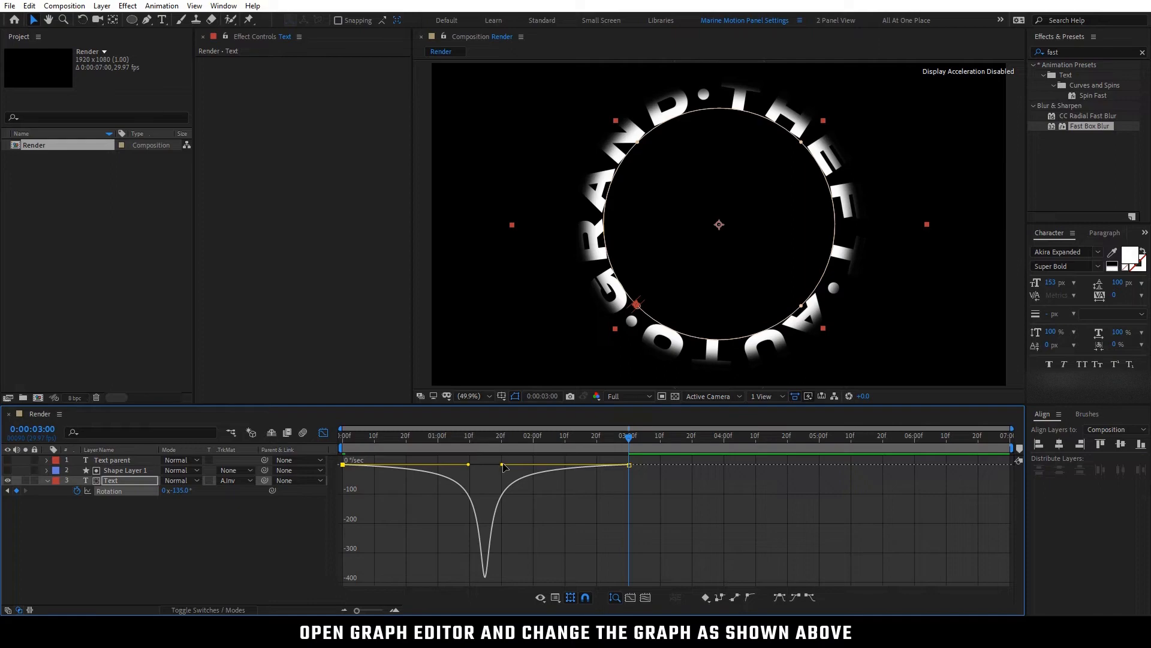
{"action": "left_click_drag", "start_coordinate": [504, 467], "coordinate": [503, 467]}
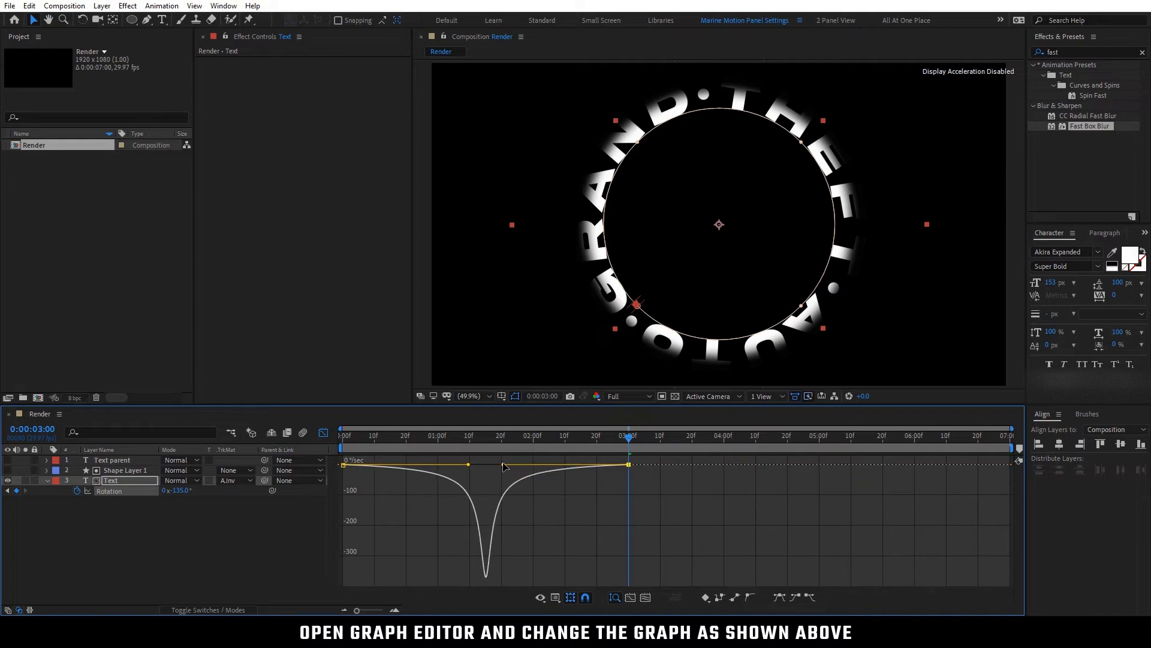
{"action": "left_click", "coordinate": [322, 433]}
{"action": "left_click", "coordinate": [406, 537]}
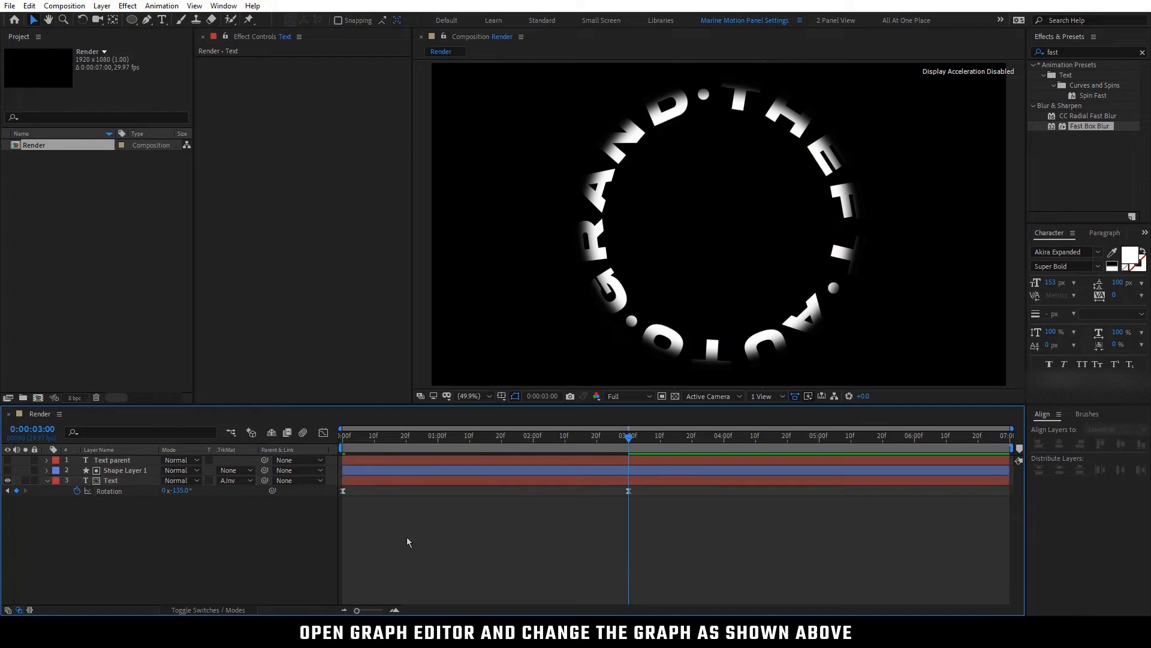
Copy both Rotation keyframes and paste them two frames after the second keyframe, at 0:00:03:02
{"action": "left_click_drag", "start_coordinate": [662, 520], "coordinate": [328, 479]}
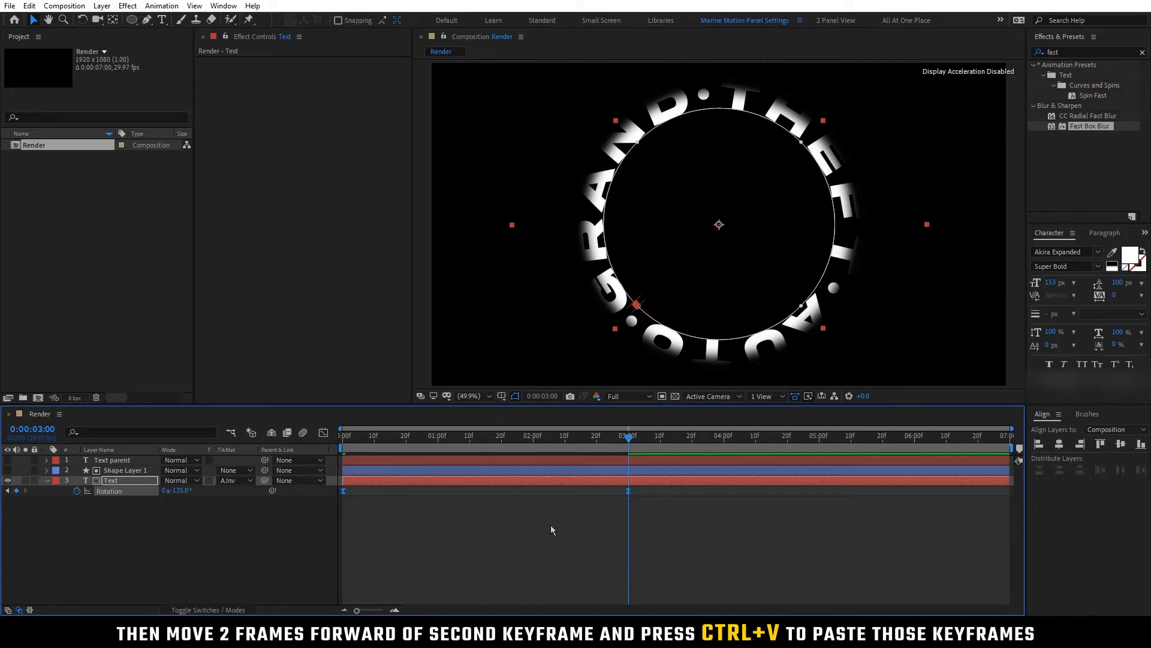
{"action": "key", "text": "Page_Down"}
{"action": "key", "text": "Page_Down"}
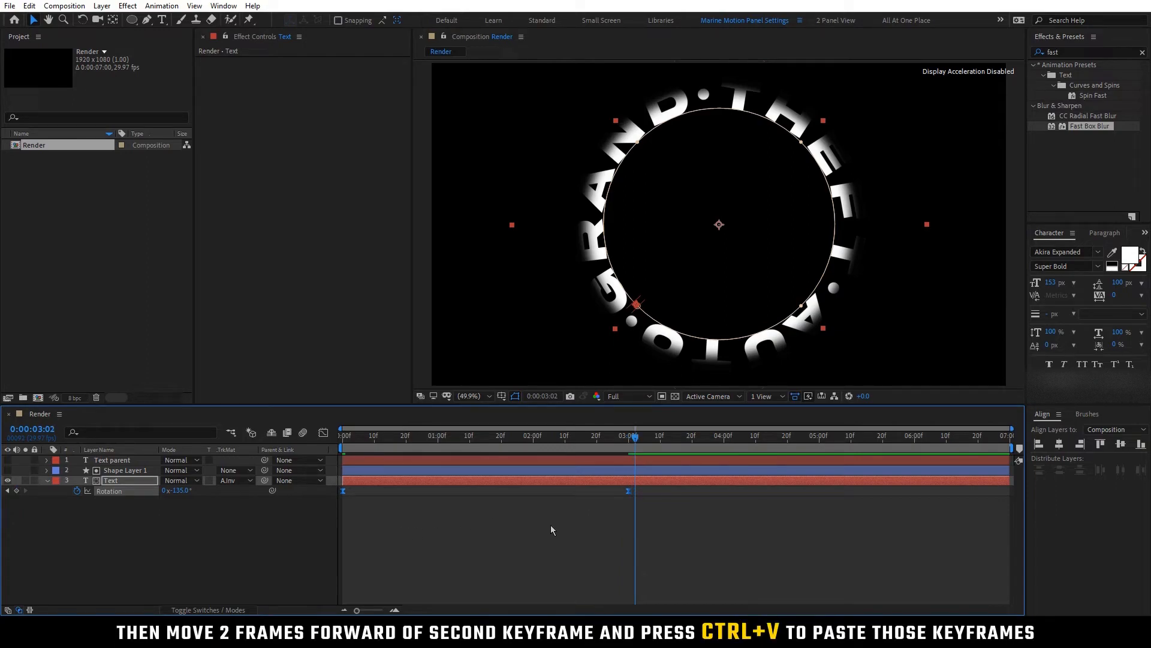
{"action": "key", "text": "ctrl+v"}
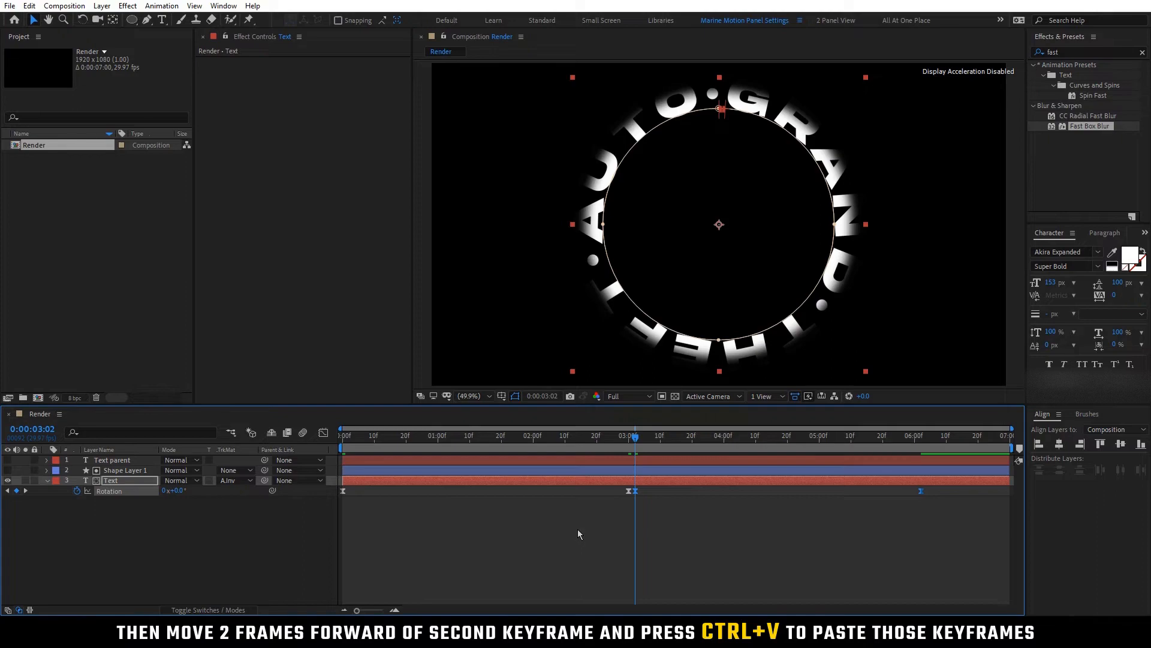
Time-reverse the two pasted Rotation keyframes and move the current time to 0:00:03:01
{"action": "right_click", "coordinate": [636, 491]}
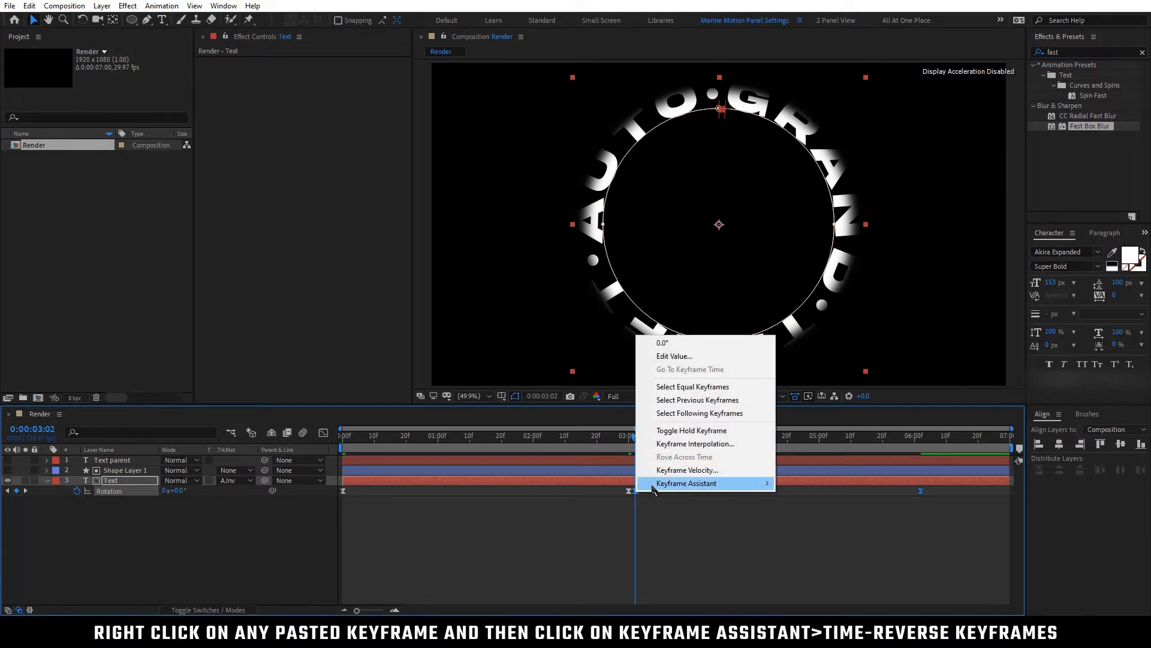
{"action": "mouse_move", "coordinate": [653, 489]}
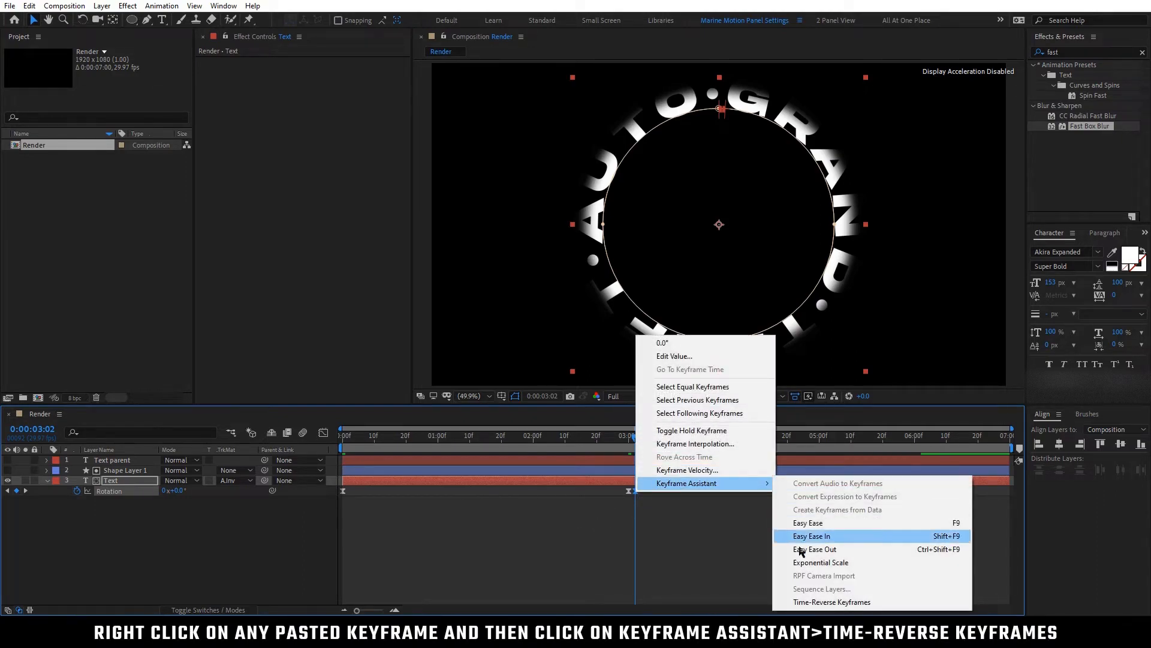
{"action": "left_click", "coordinate": [802, 602]}
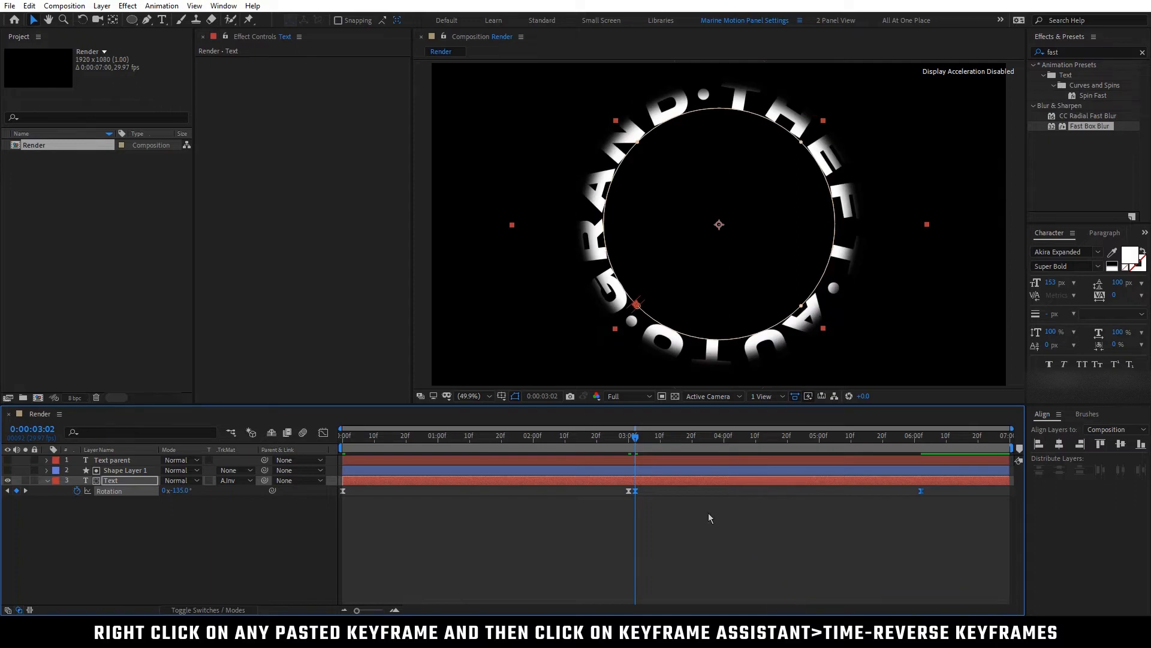
{"action": "left_click_drag", "start_coordinate": [636, 441], "coordinate": [628, 484]}
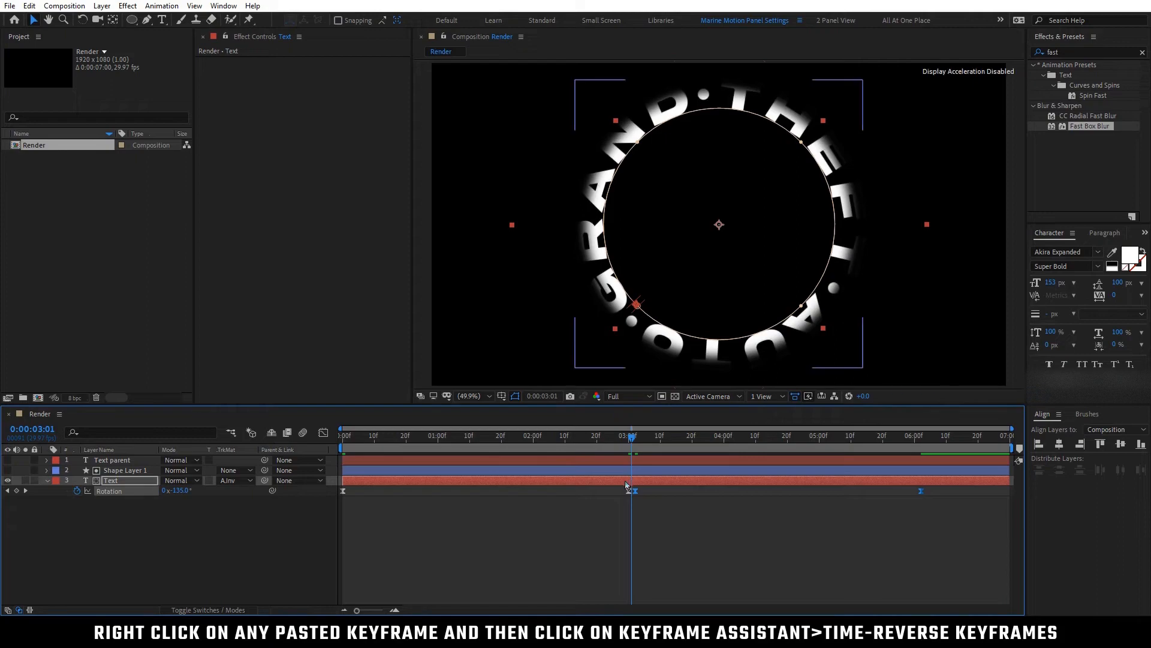
{"action": "left_click", "coordinate": [229, 545]}
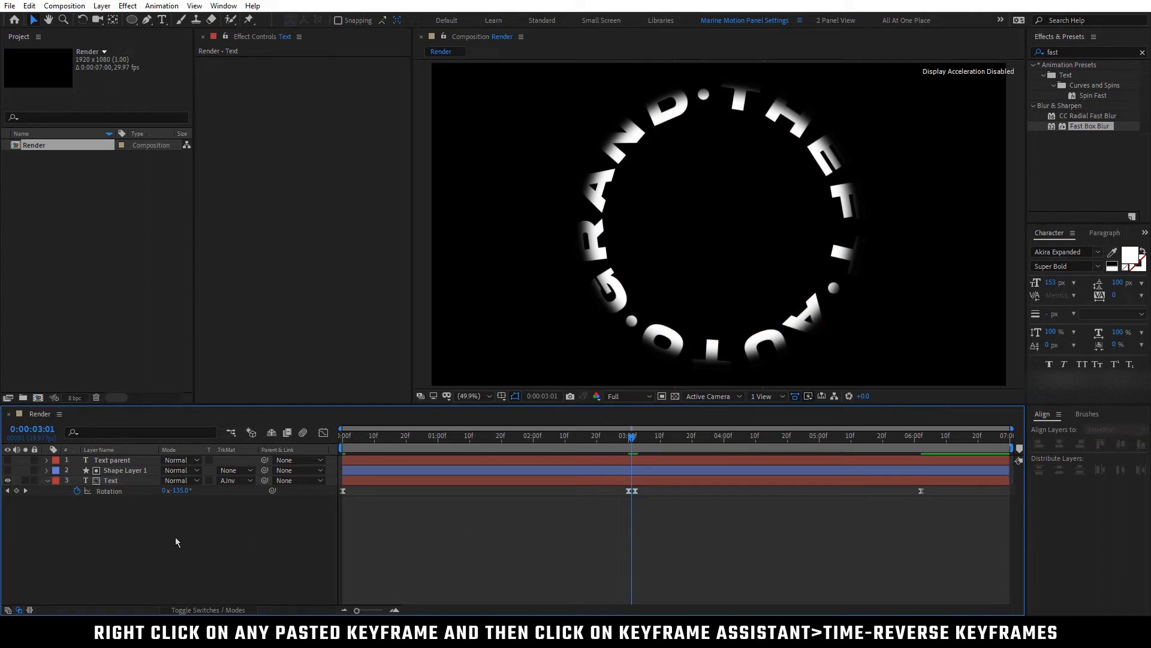
Collapse the Text layer's properties and rename Shape Layer 1 as "Darker Text Part Mask"
{"action": "left_click", "coordinate": [46, 482]}
{"action": "left_click", "coordinate": [124, 481]}
{"action": "left_click", "coordinate": [154, 474]}
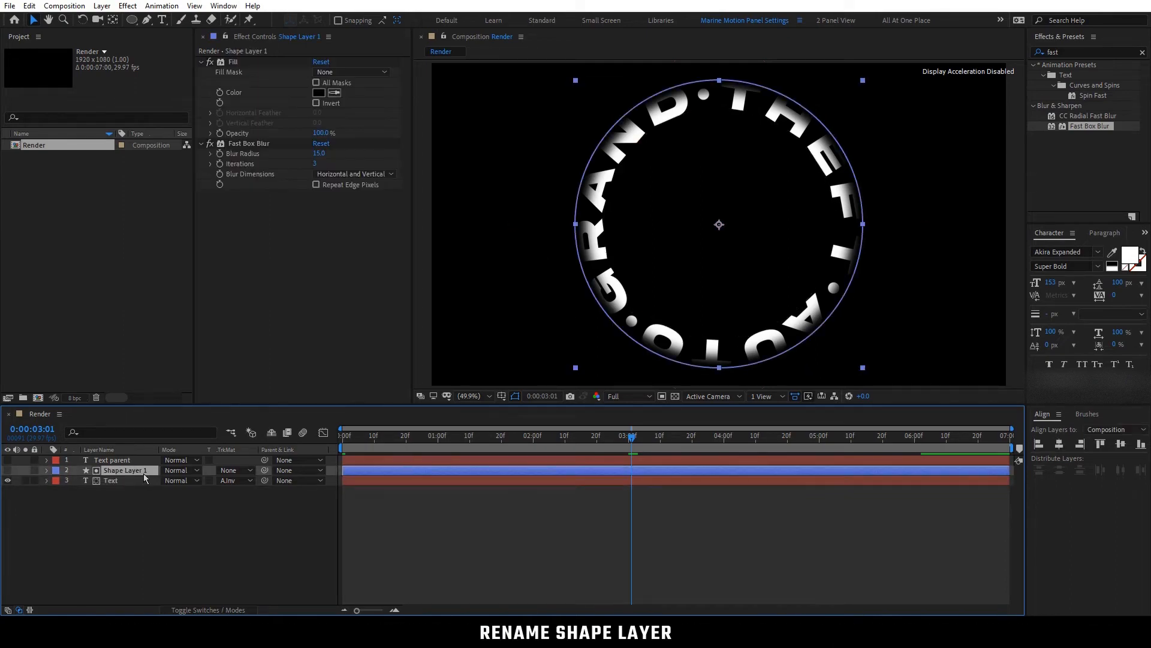
{"action": "key", "text": "Return"}
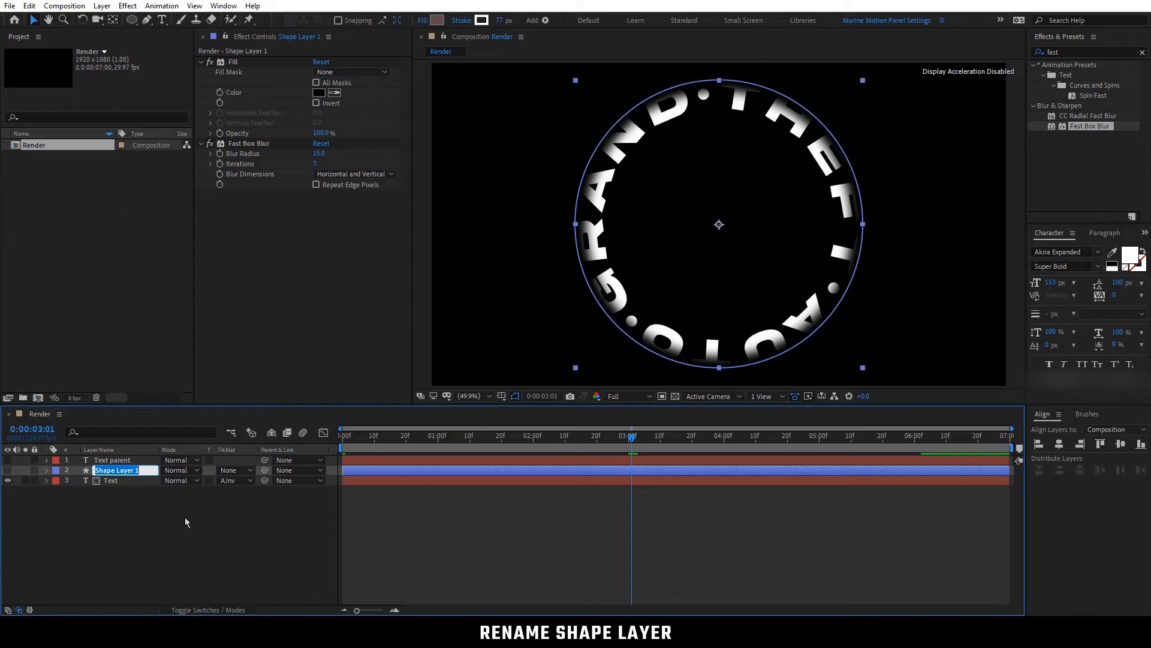
{"action": "type", "text": "Dar"}
{"action": "type", "text": "ker Text Part Mask"}
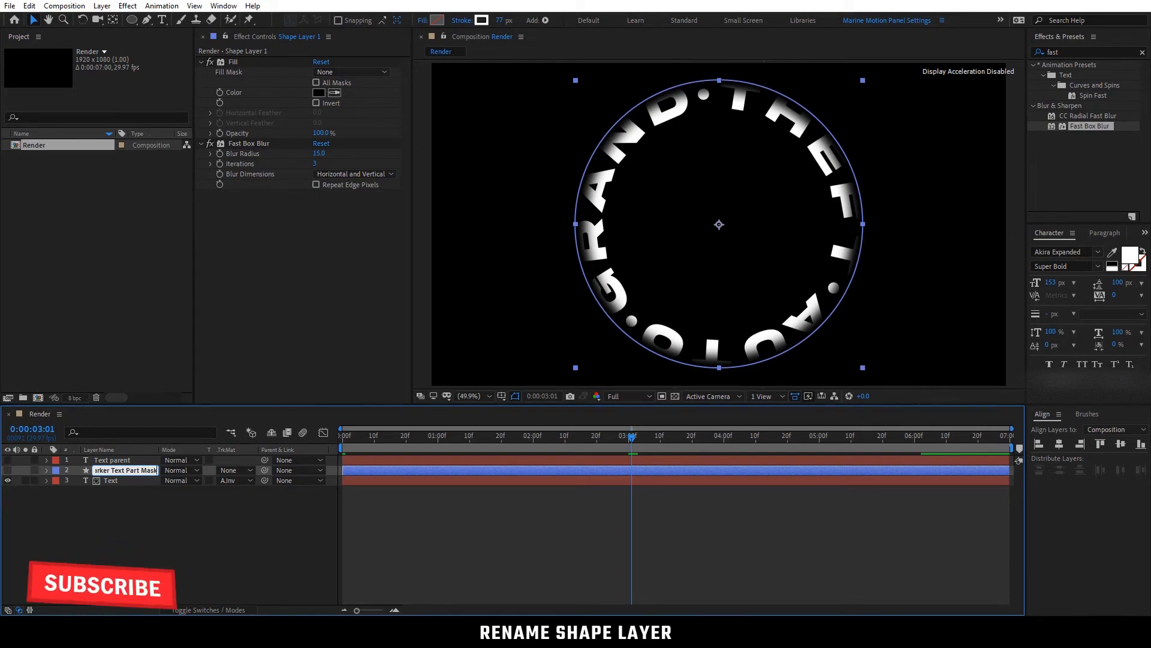
{"action": "key", "text": "Return"}
{"action": "left_click", "coordinate": [184, 517]}
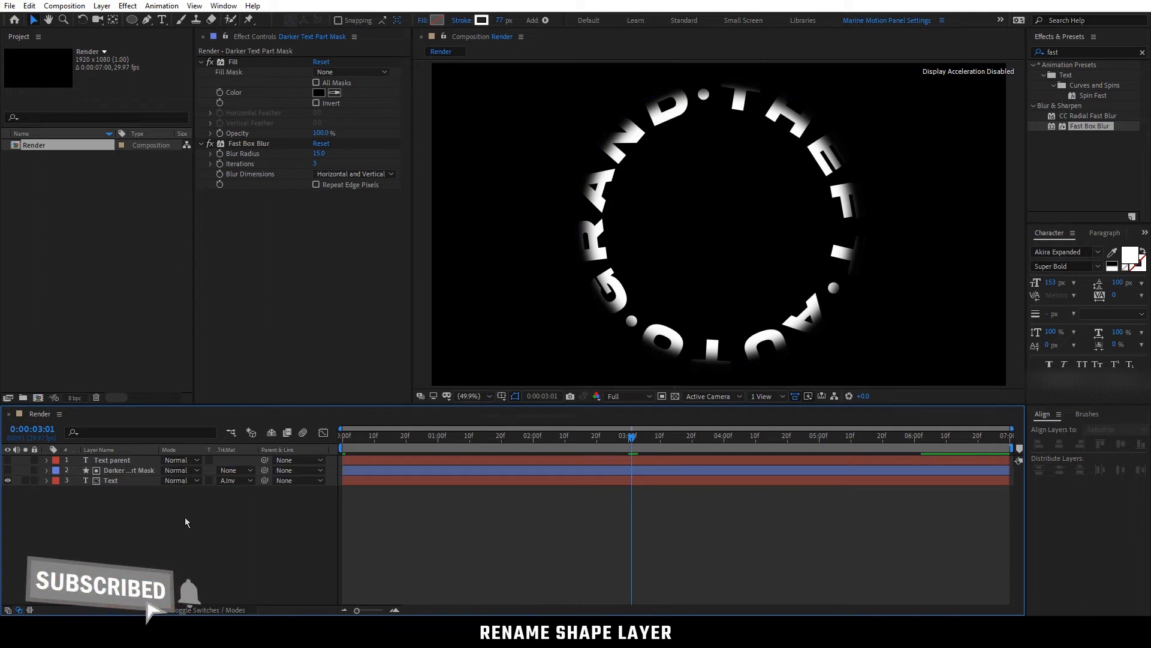
Duplicate the Darker Text Part Mask and Text layers together
{"action": "left_click", "coordinate": [142, 472]}
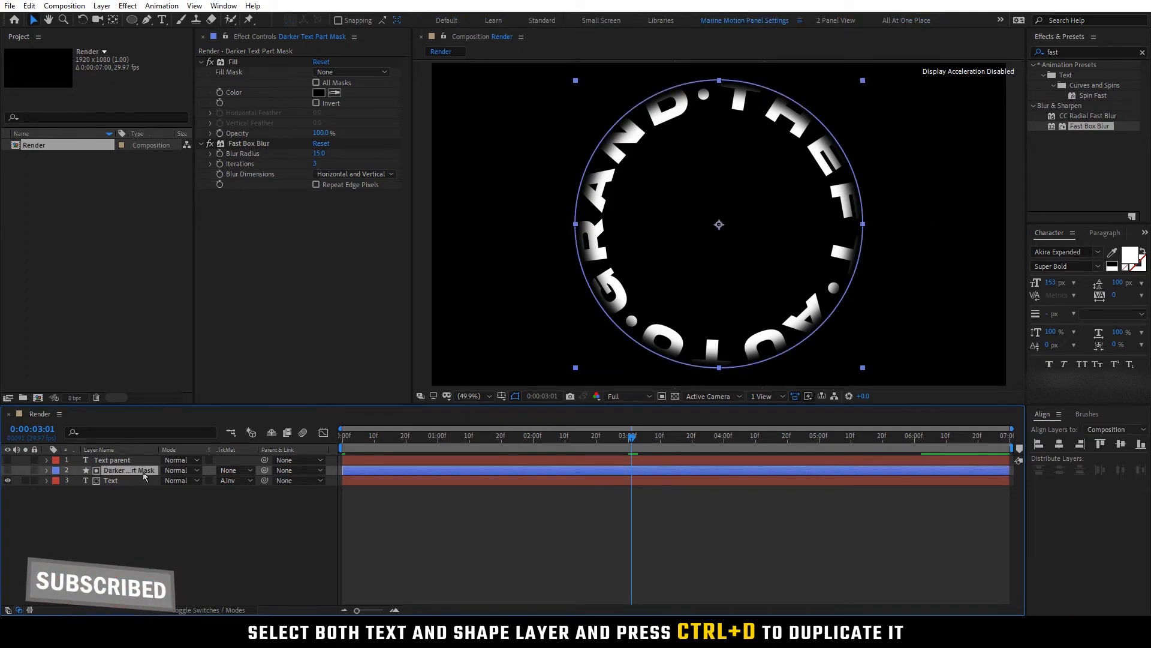
{"action": "left_click", "coordinate": [144, 481], "text": "shift"}
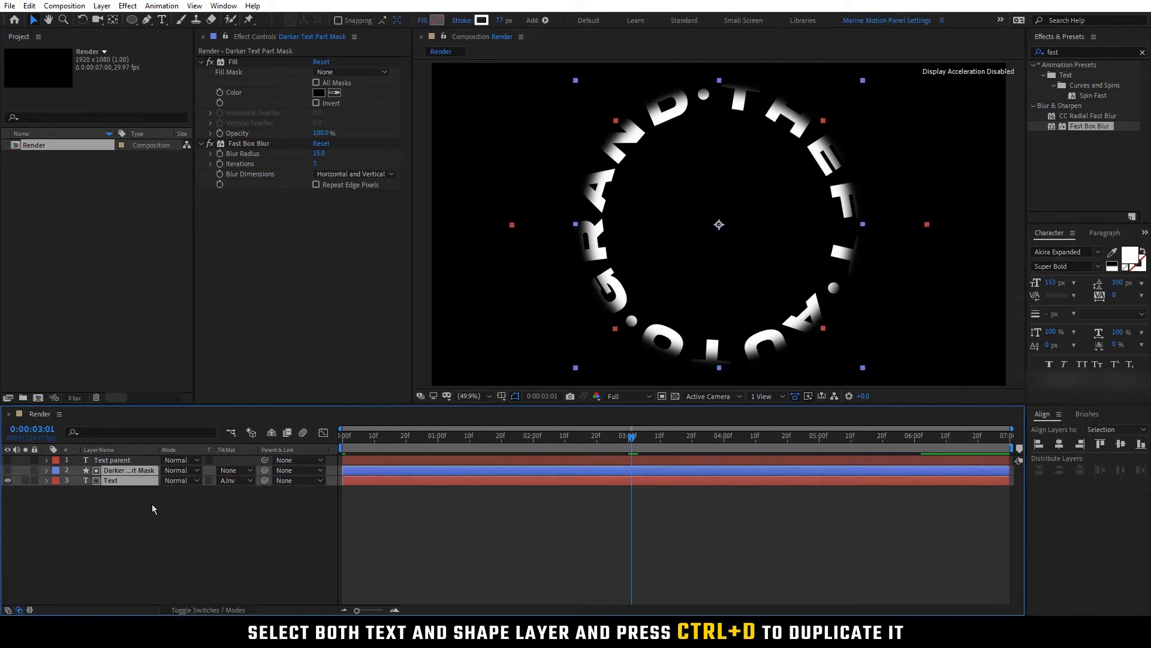
{"action": "key", "text": "ctrl+d"}
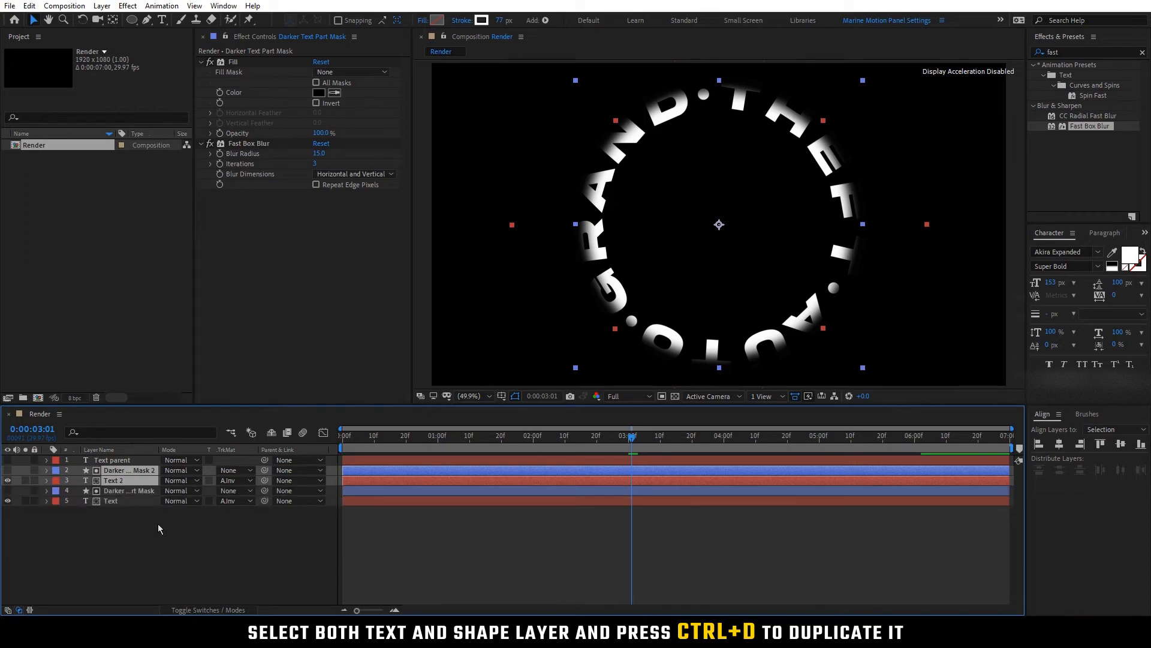
{"action": "left_click", "coordinate": [156, 524]}
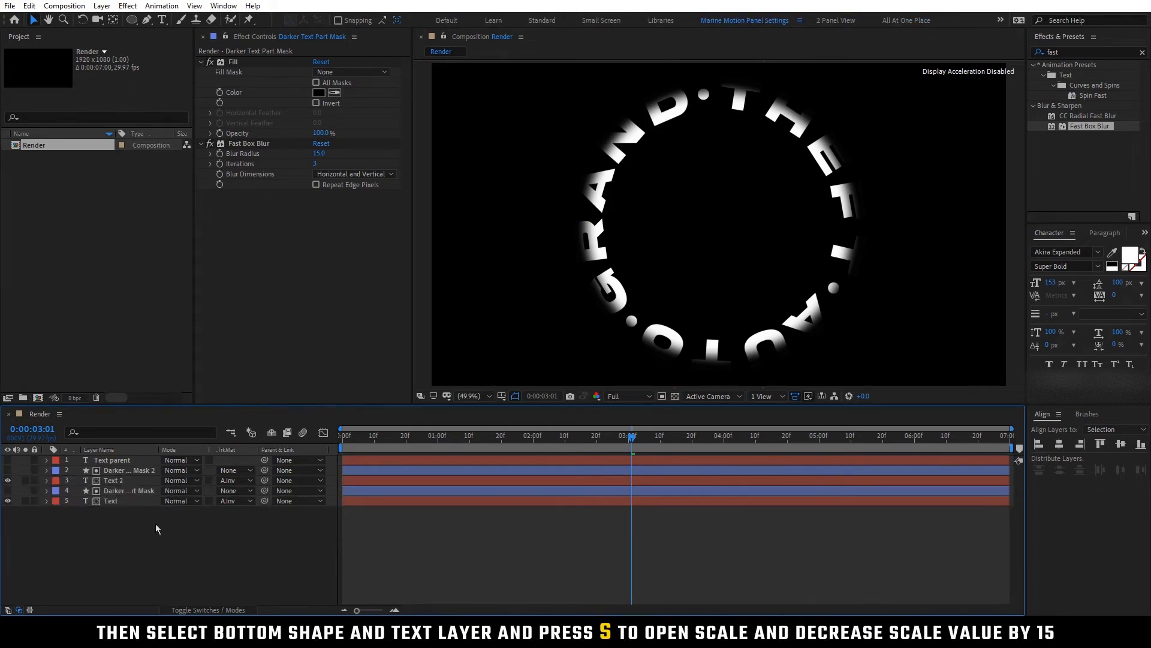
Set the Scale of the bottom Darker Text Part Mask and Text layers to 85%
{"action": "left_click", "coordinate": [131, 491]}
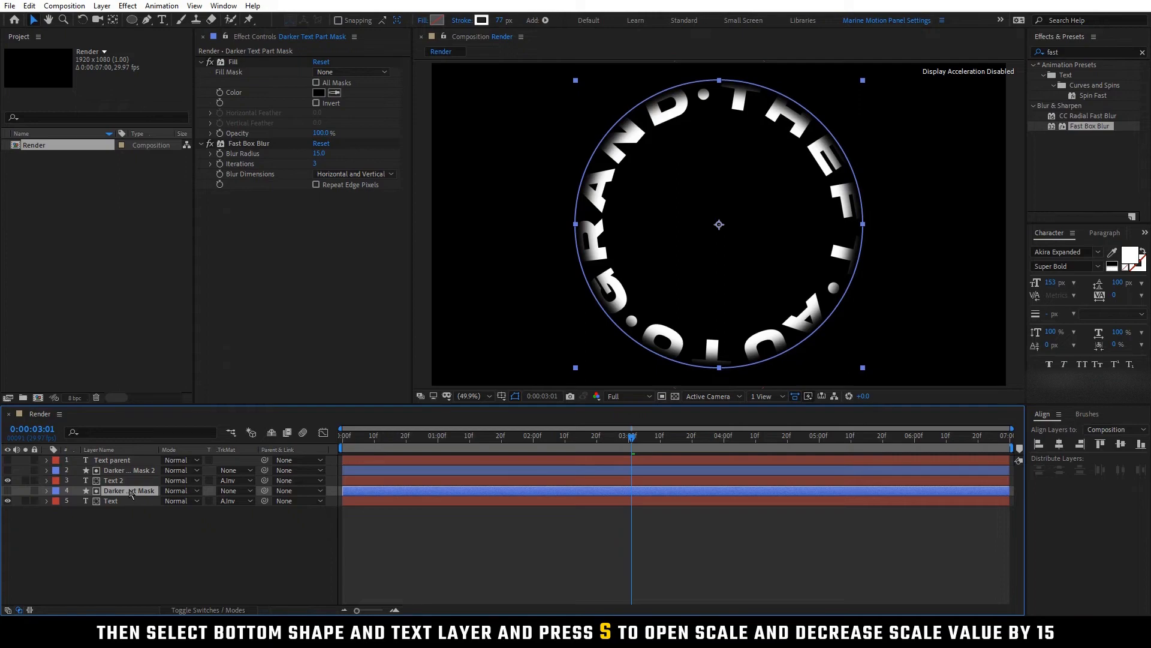
{"action": "left_click", "coordinate": [133, 503], "text": "shift"}
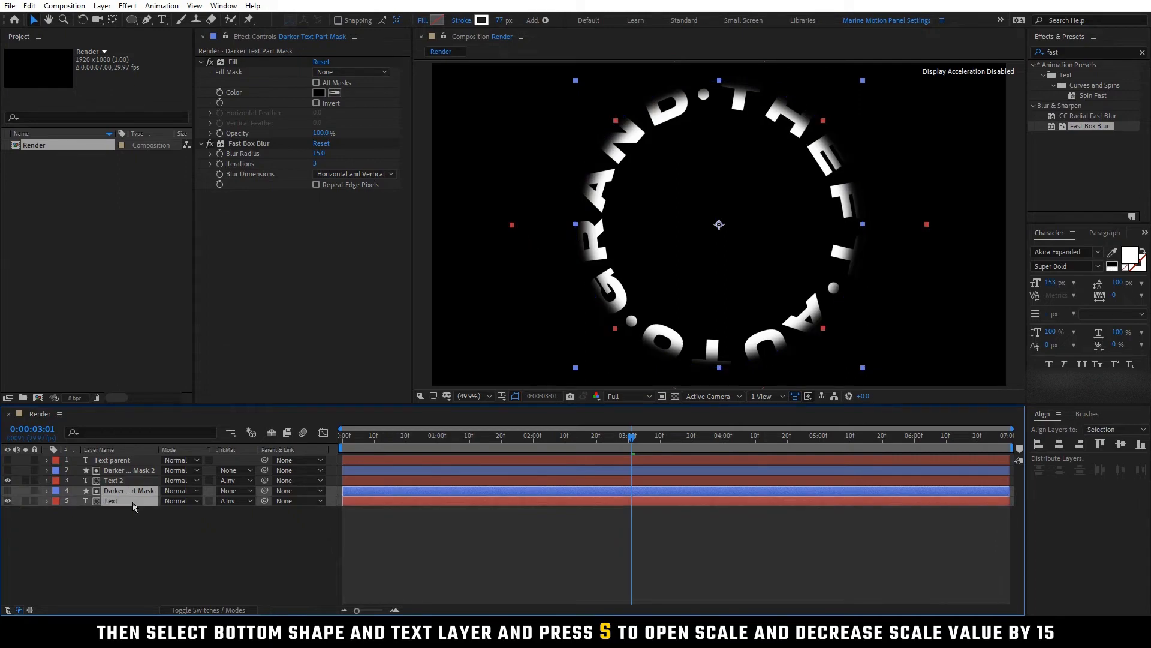
{"action": "key", "text": "s"}
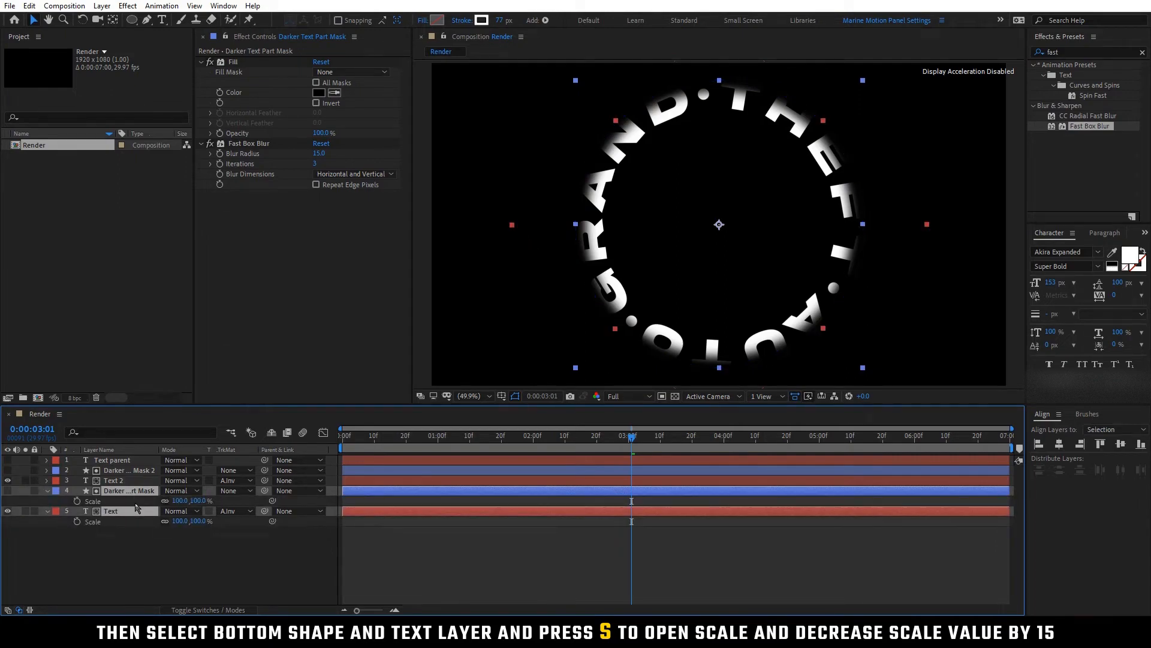
{"action": "left_click", "coordinate": [180, 501]}
{"action": "type", "text": "85"}
{"action": "key", "text": "Return"}
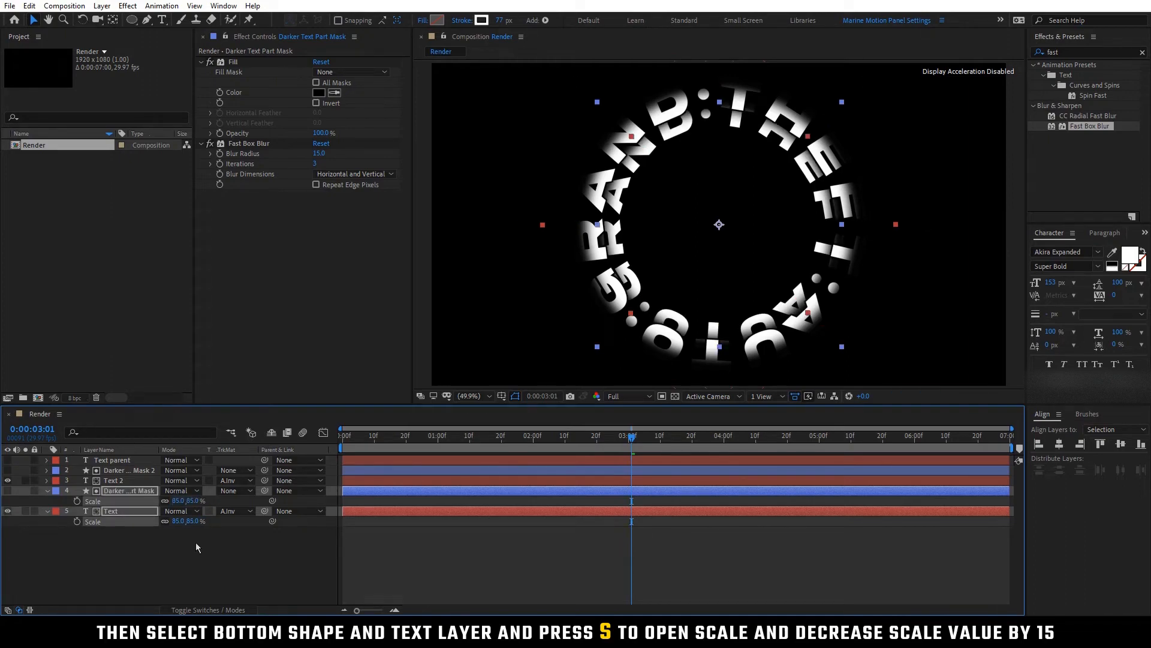
{"action": "key", "text": "s"}
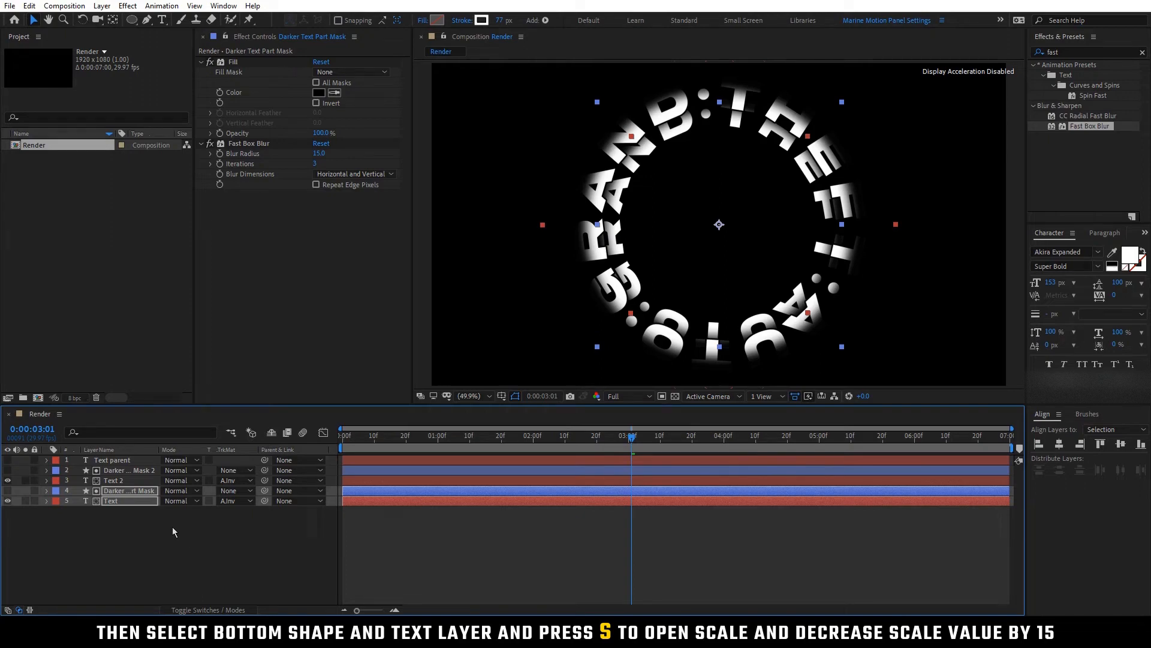
Duplicate the bottom mask and text pair and reduce the Scale of the bottommost pair by 15
{"action": "left_click", "coordinate": [133, 512]}
{"action": "left_click", "coordinate": [126, 502]}
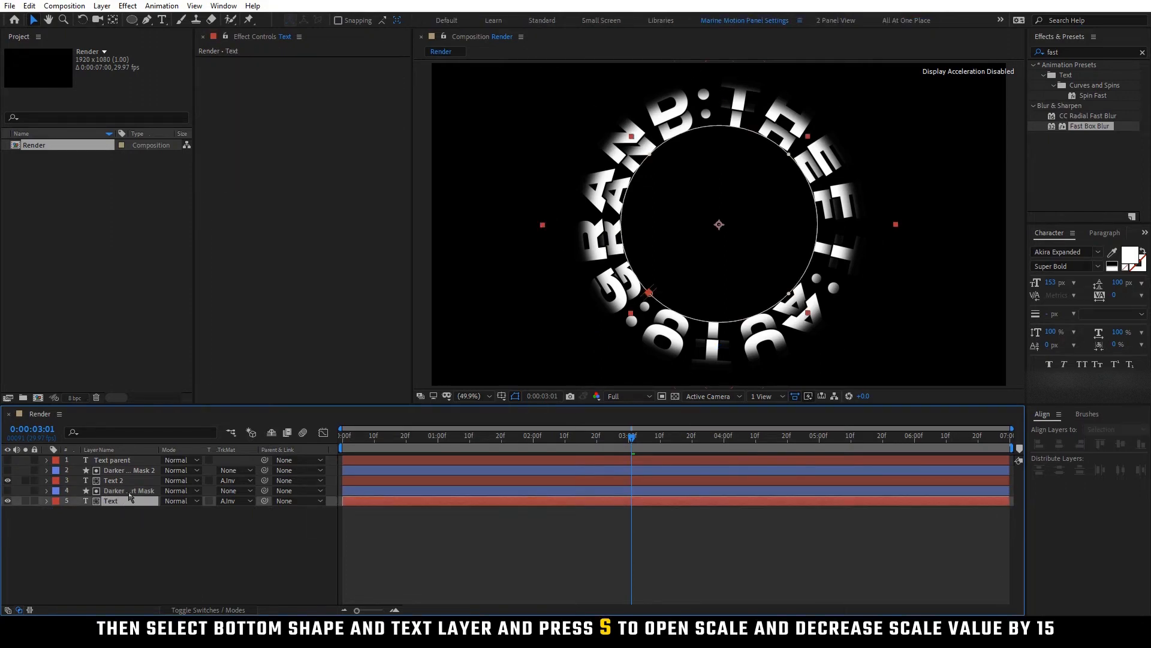
{"action": "left_click", "coordinate": [130, 492], "text": "shift"}
{"action": "key", "text": "ctrl+d"}
{"action": "key", "text": "s"}
{"action": "left_click", "coordinate": [179, 541]}
{"action": "type", "text": "-15"}
{"action": "key", "text": "Return"}
Duplicate the bottom mask and text pair once more and bring the bottommost pair's Scale down to 55%
{"action": "key", "text": "ctrl+d"}
{"action": "type", "text": "s-15"}
{"action": "key", "text": "Return"}
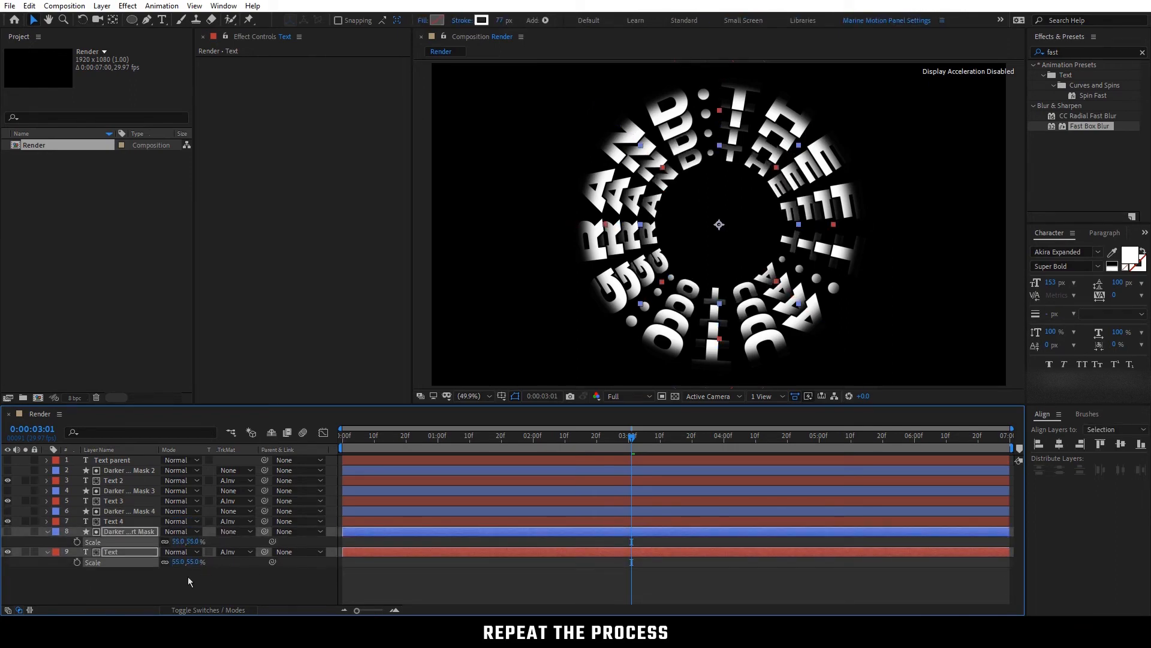
Remove the track matte from the Text 2 layer and delete the Darker Text Part Mask 2 layer
{"action": "key", "text": "s"}
{"action": "left_click", "coordinate": [124, 572]}
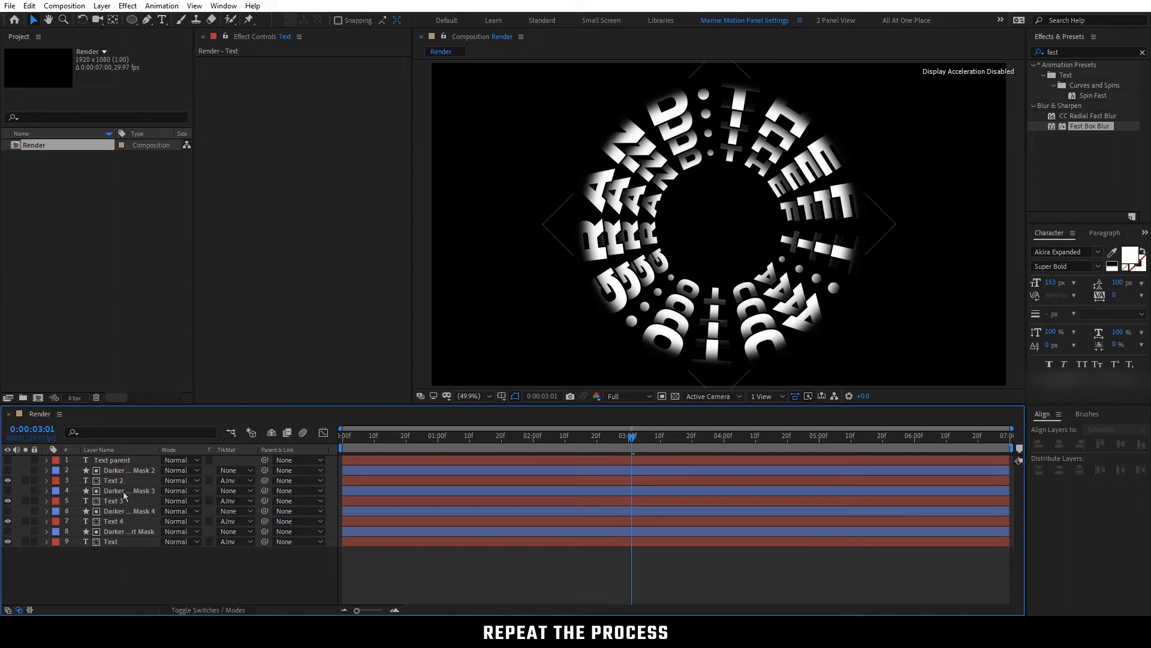
{"action": "left_click", "coordinate": [241, 480]}
{"action": "left_click", "coordinate": [255, 494]}
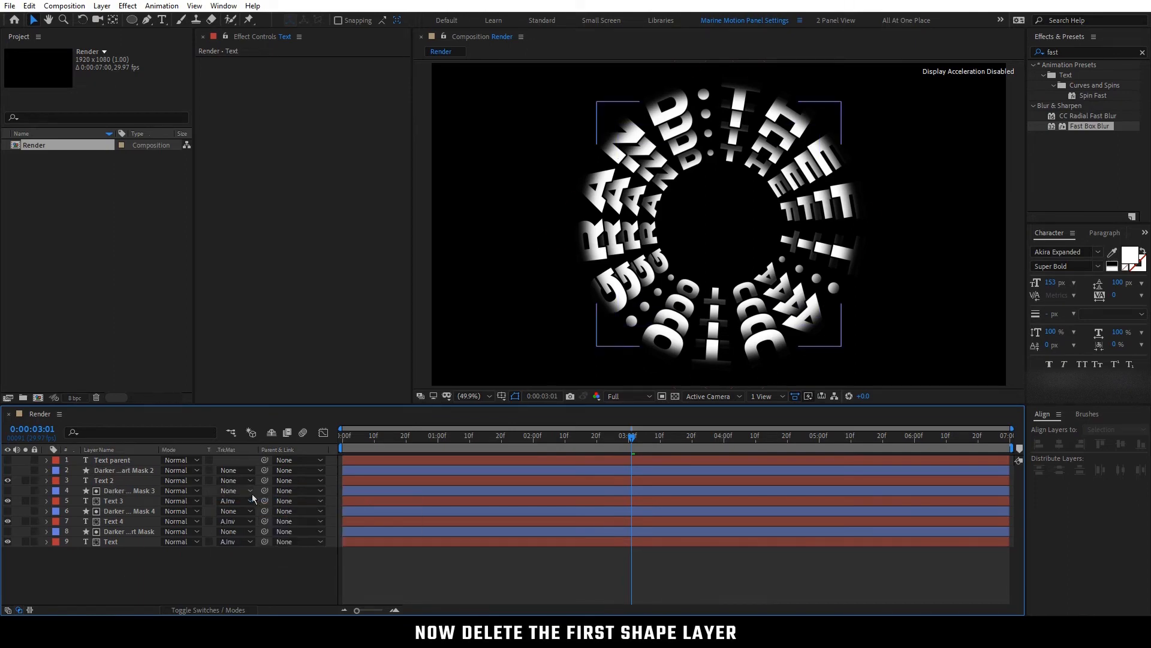
{"action": "left_click", "coordinate": [128, 470]}
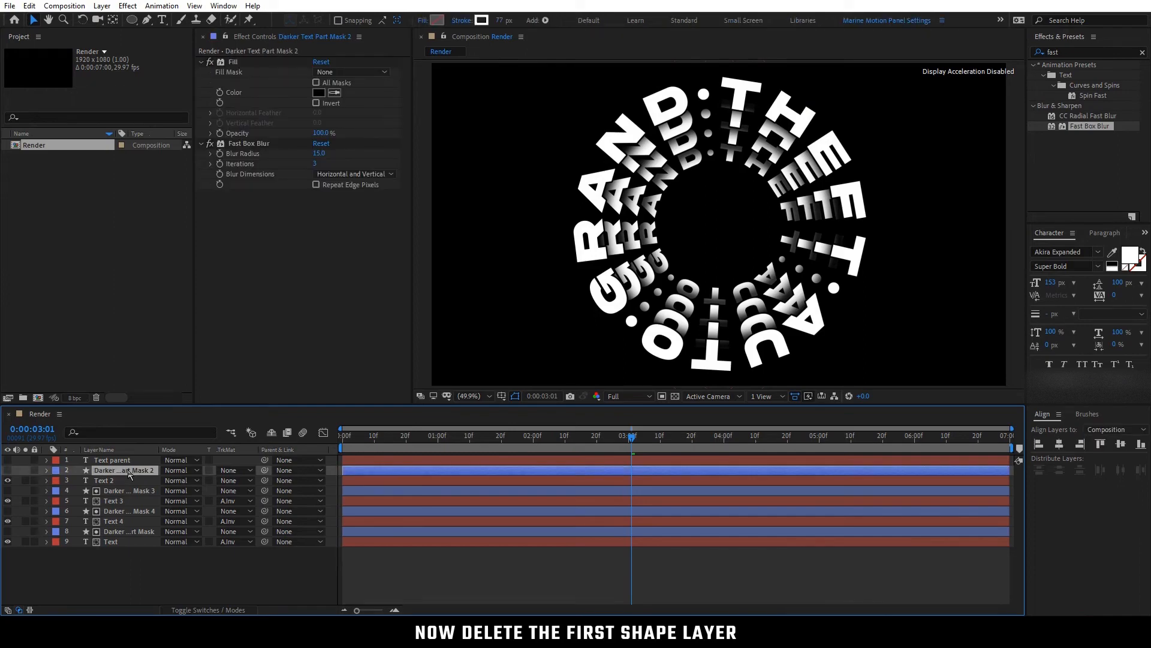
{"action": "key", "text": "Delete"}
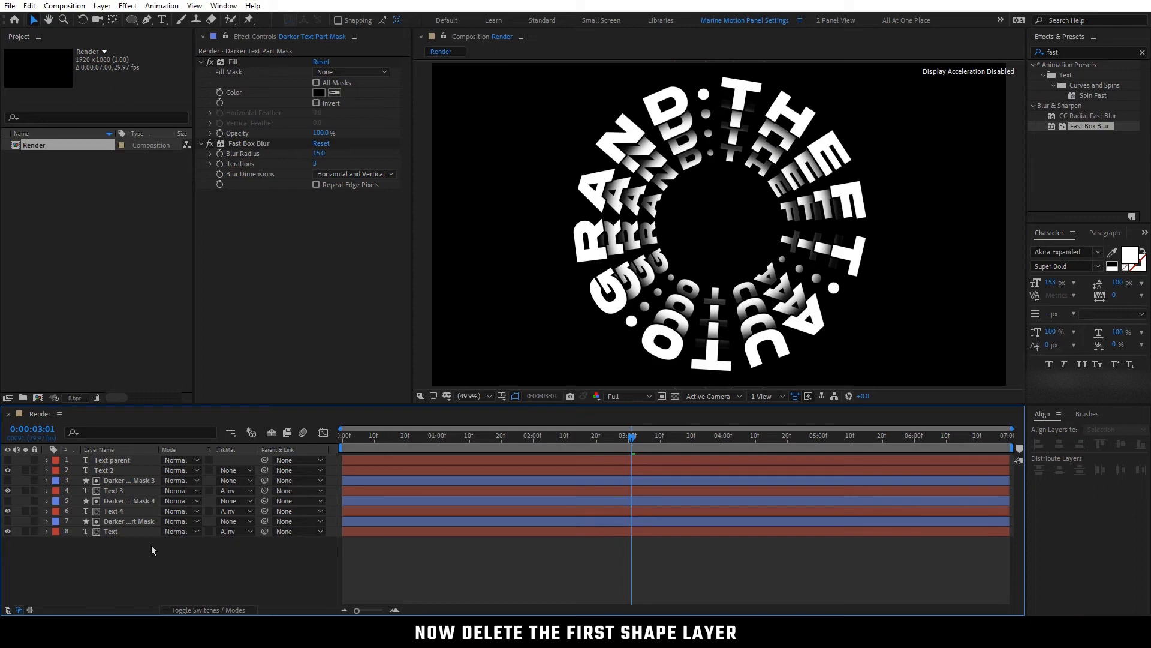
Reveal the layers' keyframes and shift all Rotation keyframes of Text 3, Text 4 and Text 4 frames forward to start at 0:00:00:04
{"action": "left_click_drag", "start_coordinate": [604, 443], "coordinate": [435, 448]}
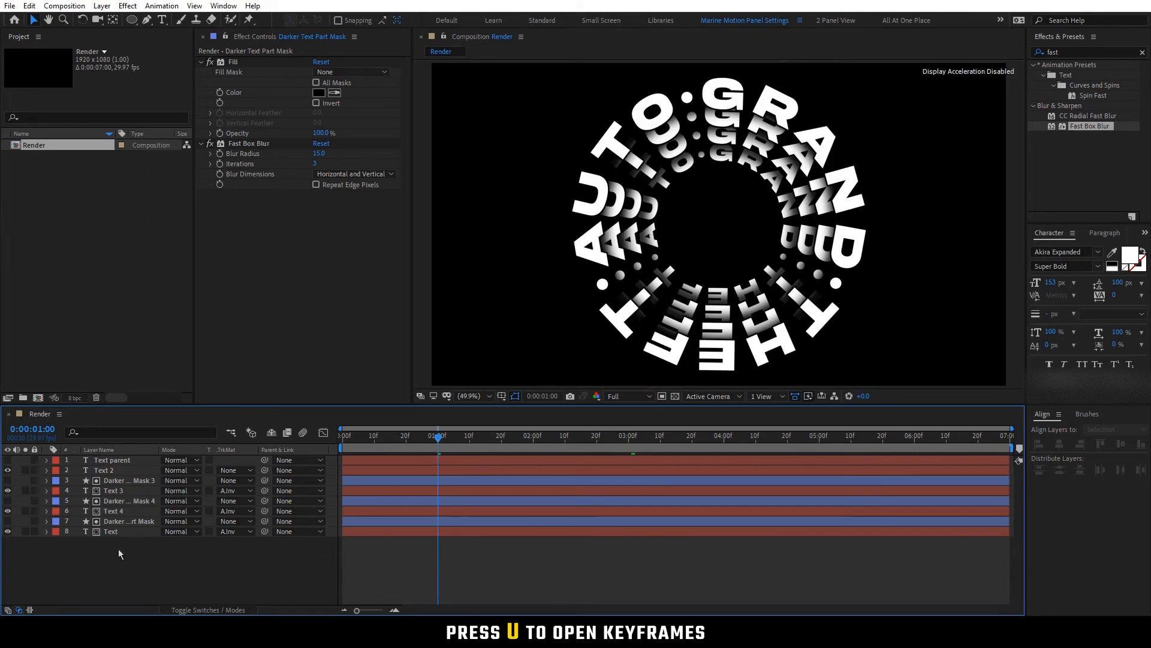
{"action": "key", "text": "u"}
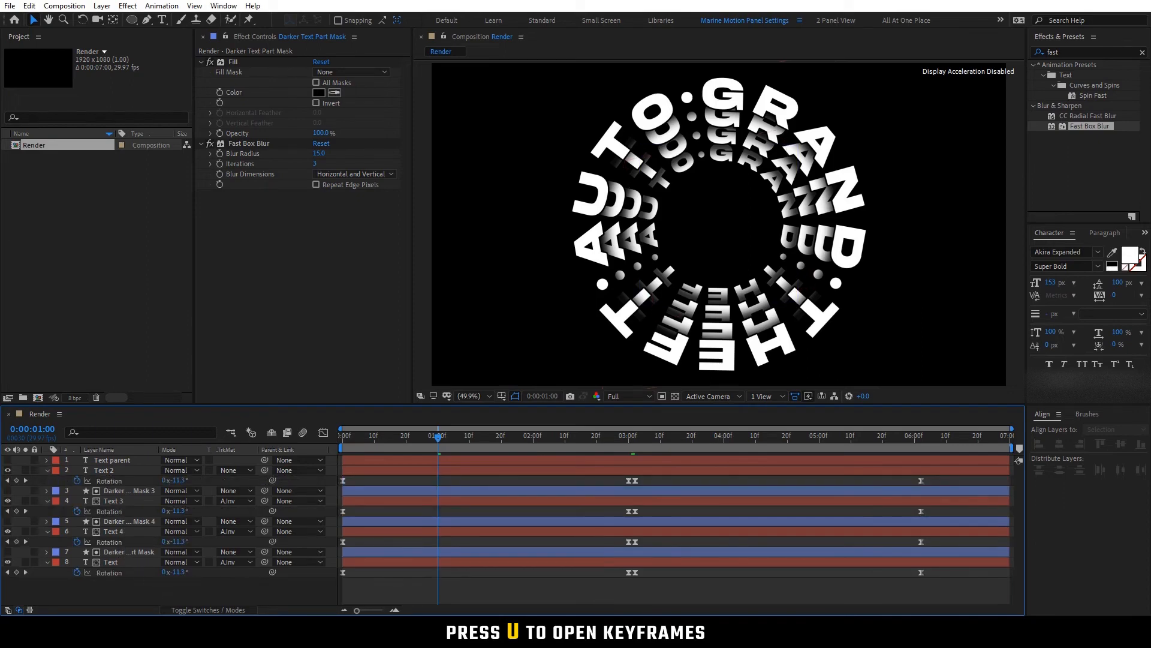
{"action": "left_click_drag", "start_coordinate": [946, 592], "coordinate": [330, 498]}
{"action": "left_click", "coordinate": [356, 440]}
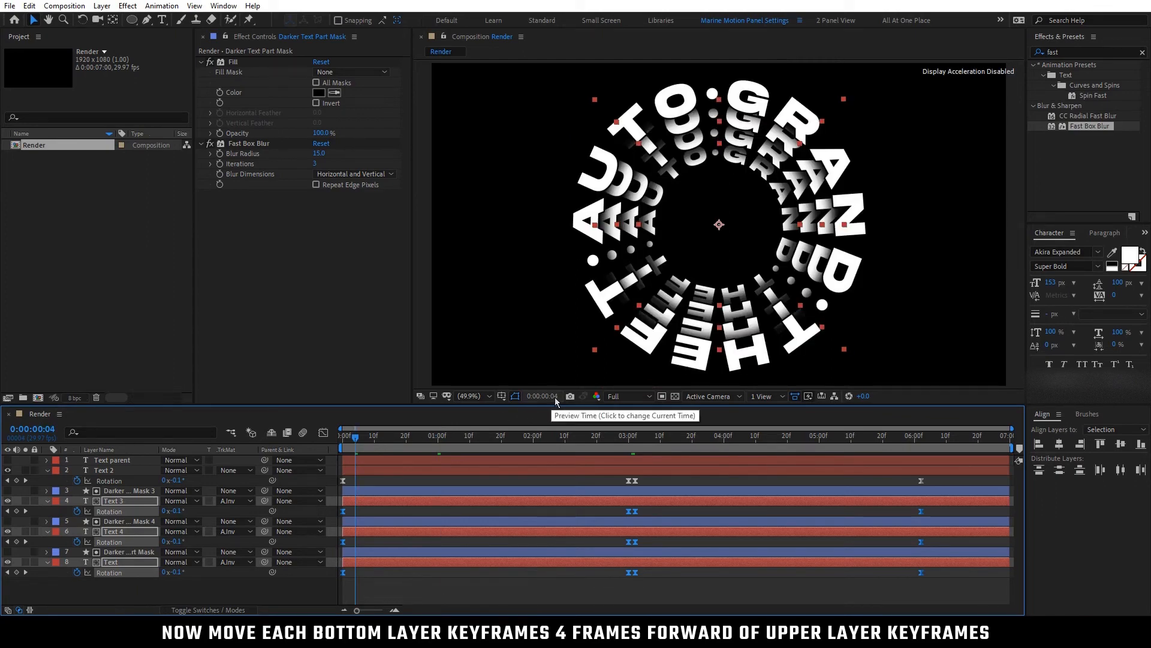
{"action": "left_click_drag", "start_coordinate": [346, 514], "coordinate": [356, 517]}
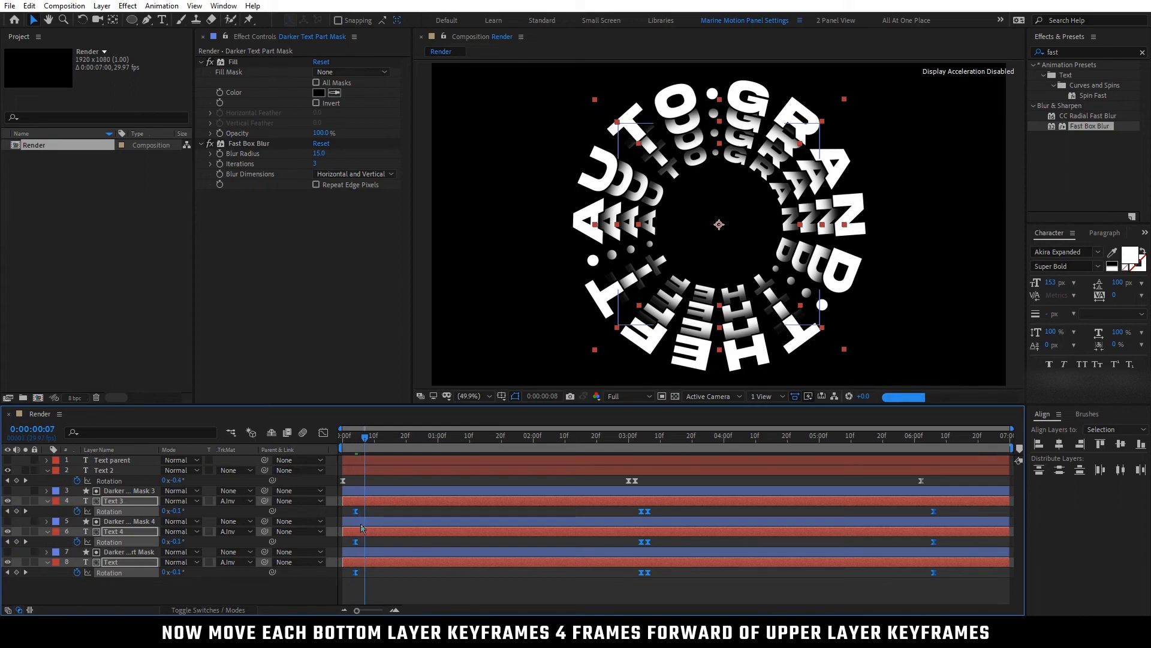
Shift the Text 4 and Text Rotation keyframes to start at 0:00:00:08, and those of the bottom Text layer alone to start at 0:00:00:12
{"action": "left_click_drag", "start_coordinate": [356, 543], "coordinate": [985, 599]}
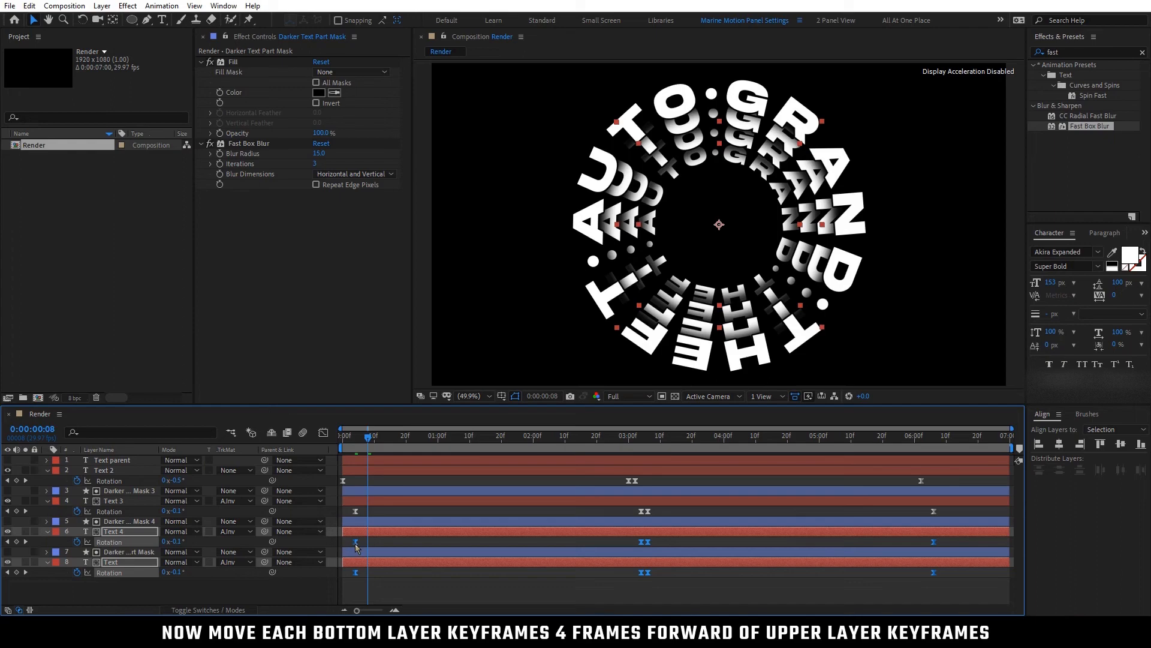
{"action": "left_click_drag", "start_coordinate": [357, 542], "coordinate": [367, 543]}
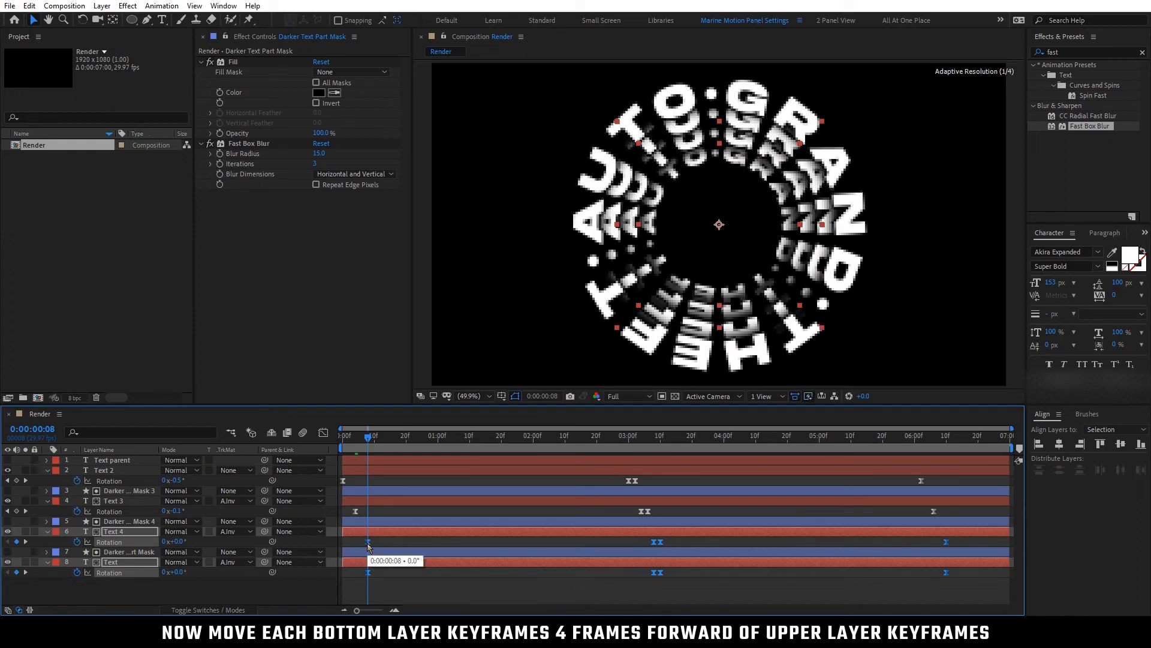
{"action": "key", "text": "Page_Down"}
{"action": "key", "text": "Page_Down"}
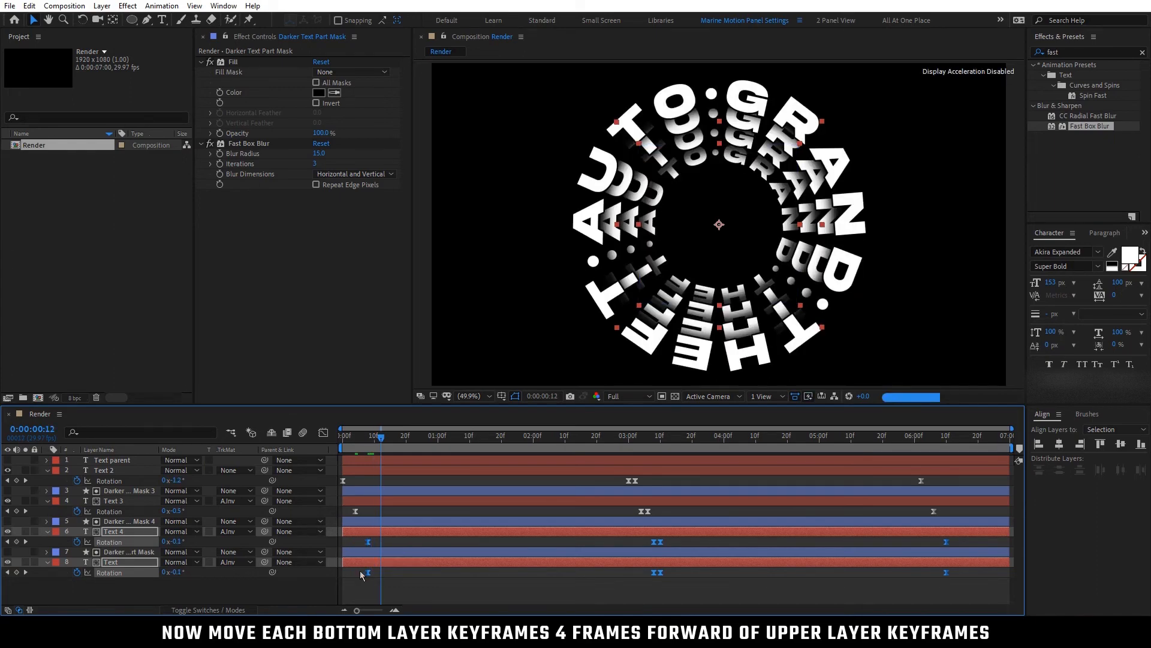
{"action": "left_click", "coordinate": [360, 571]}
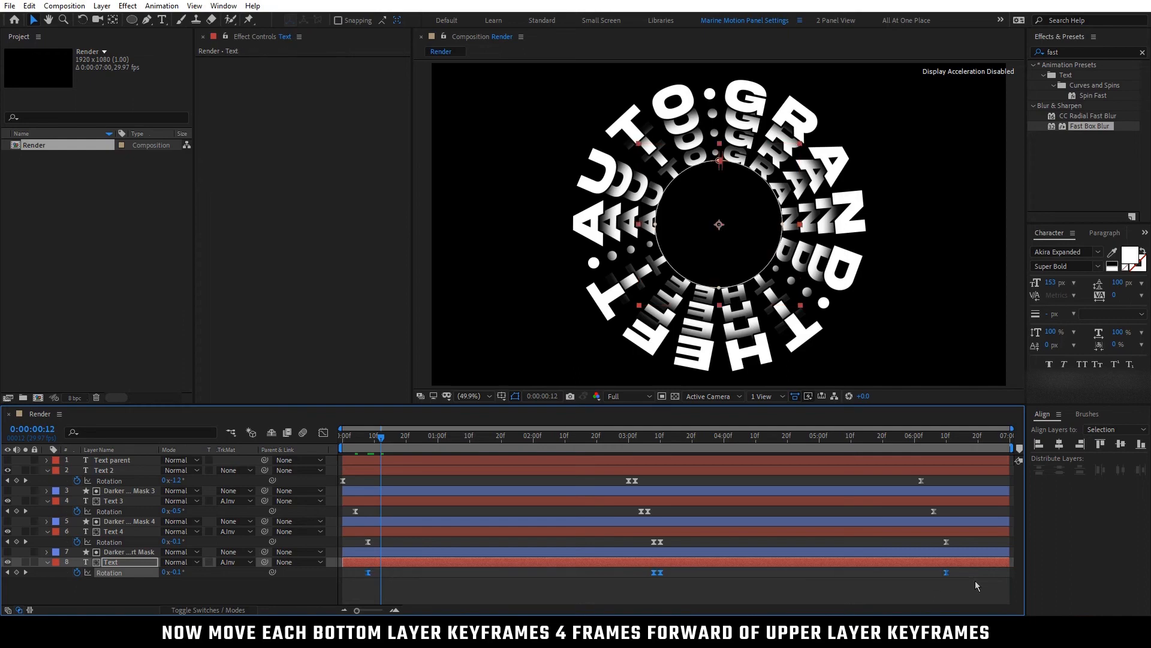
{"action": "left_click_drag", "start_coordinate": [380, 575], "coordinate": [382, 578]}
{"action": "left_click", "coordinate": [372, 594]}
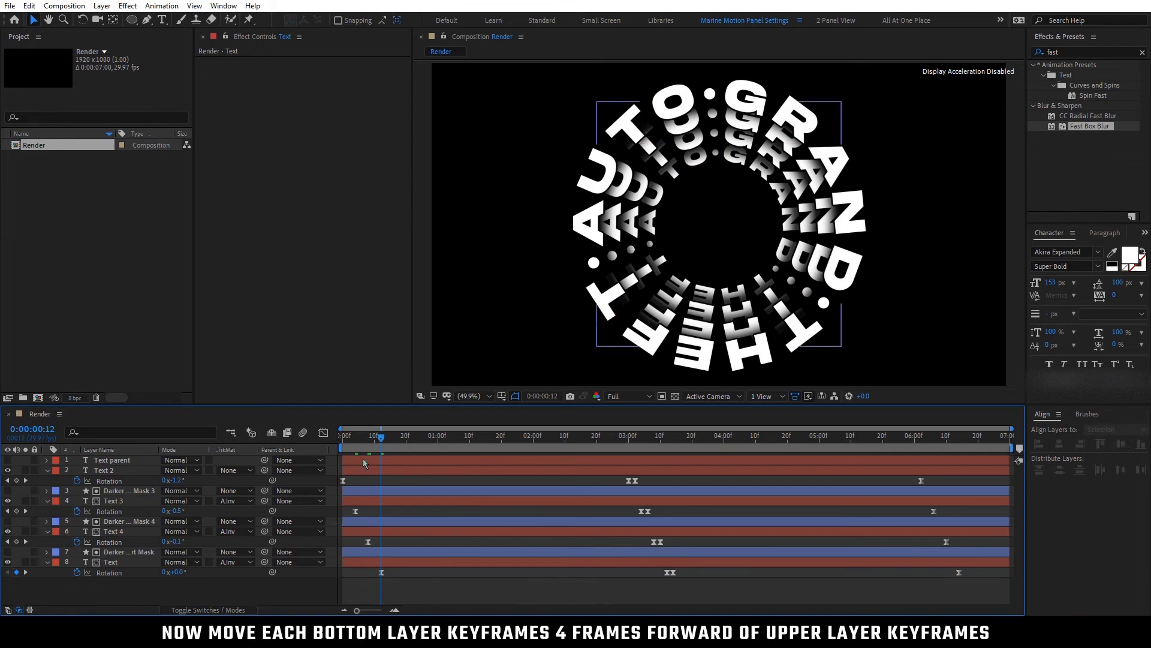
Check the staggered rotation up to 0:00:01:04 and hide the layers' keyframed properties
{"action": "mouse_move", "coordinate": [380, 445]}
{"action": "left_mouse_down"}
{"action": "mouse_move", "coordinate": [342, 451]}
{"action": "mouse_move", "coordinate": [451, 465]}
{"action": "left_mouse_up"}
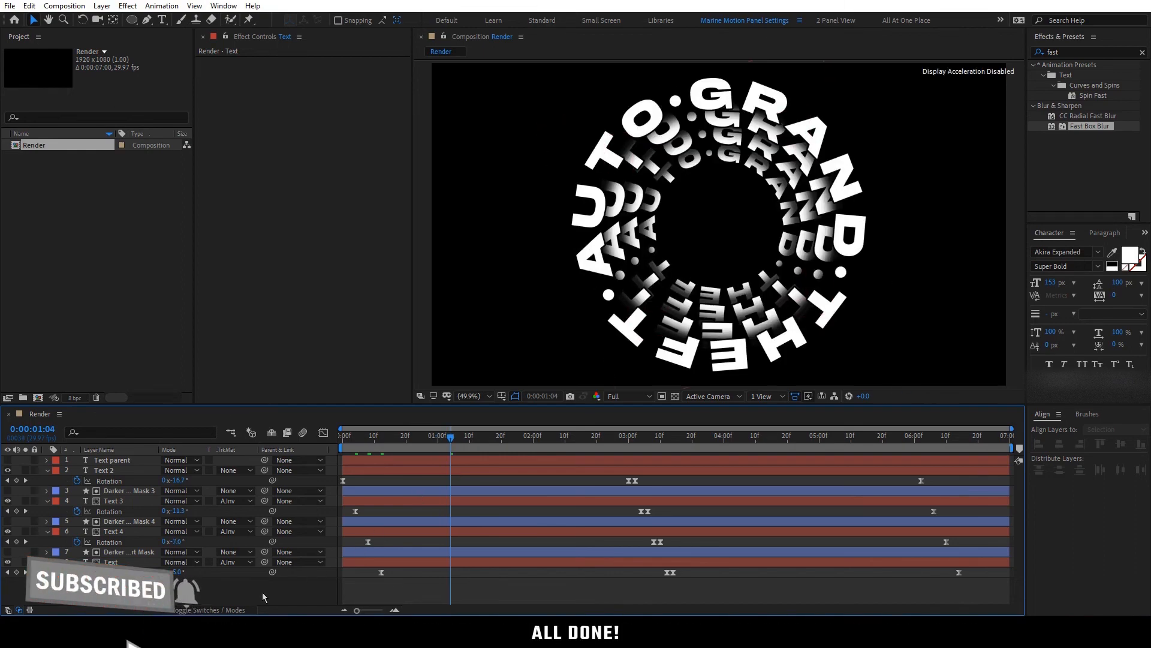
{"action": "key", "text": "u"}
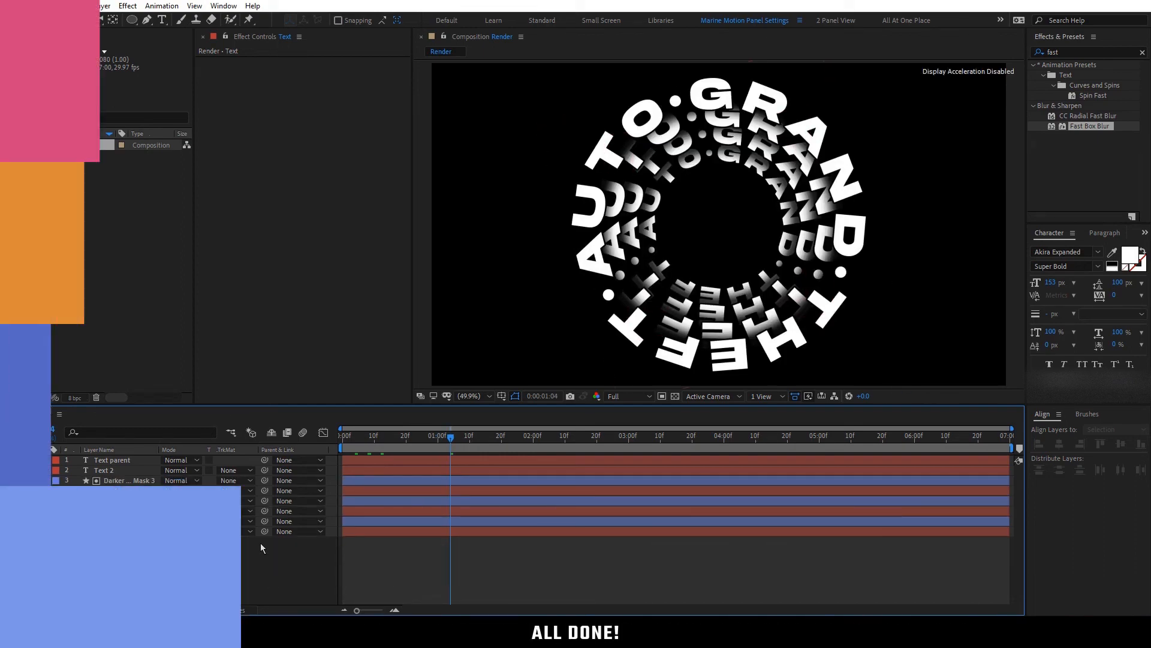